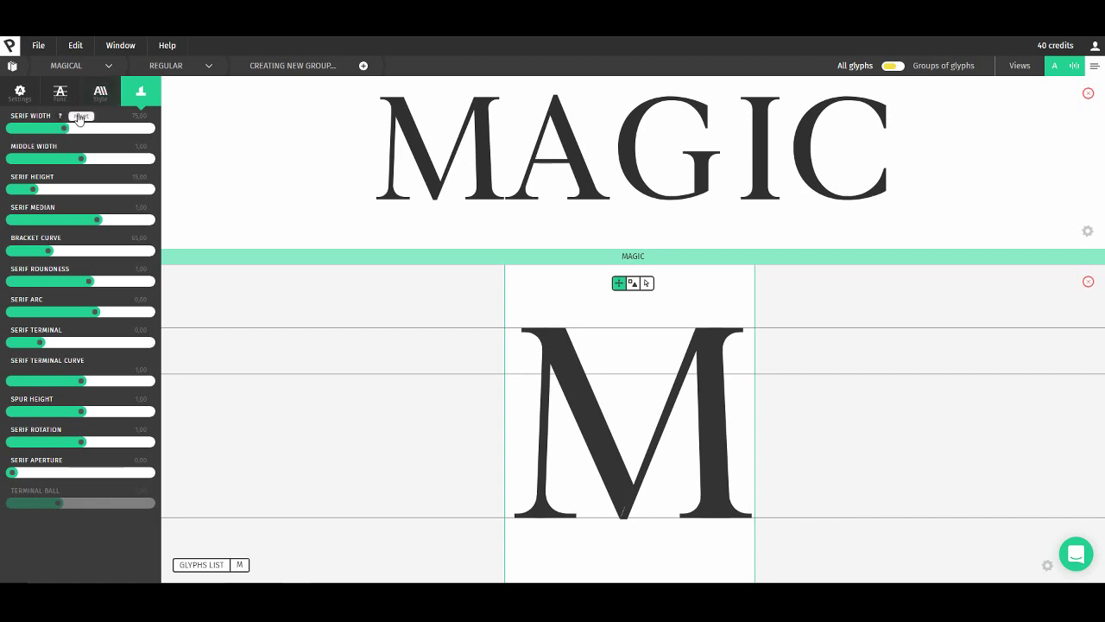
Raise the font's x-height to about 759
left_click(101, 93)
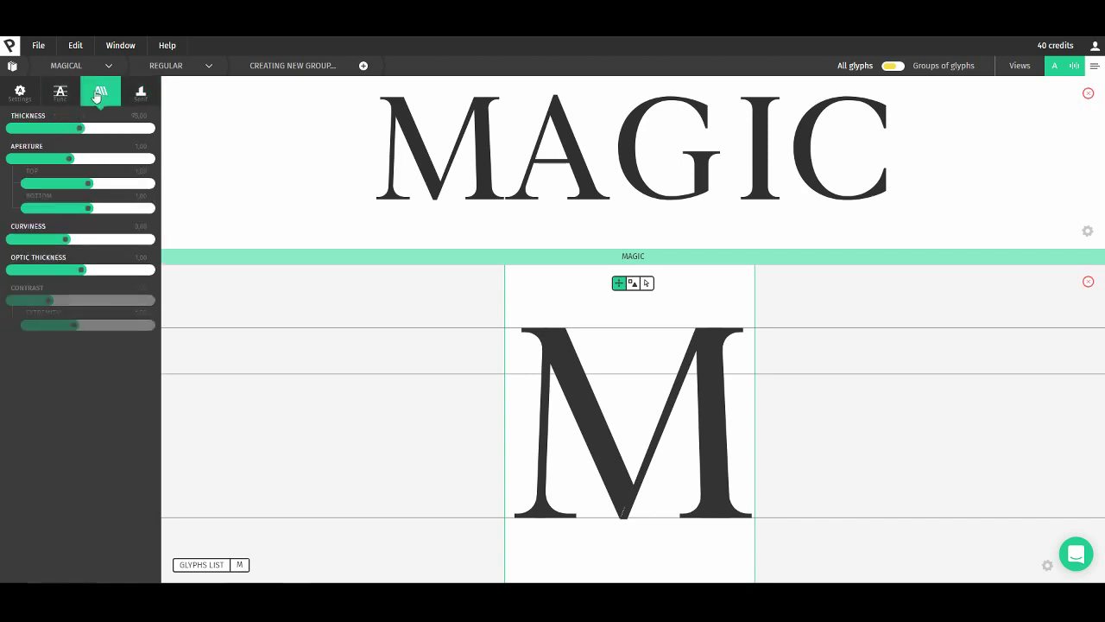
left_click(63, 95)
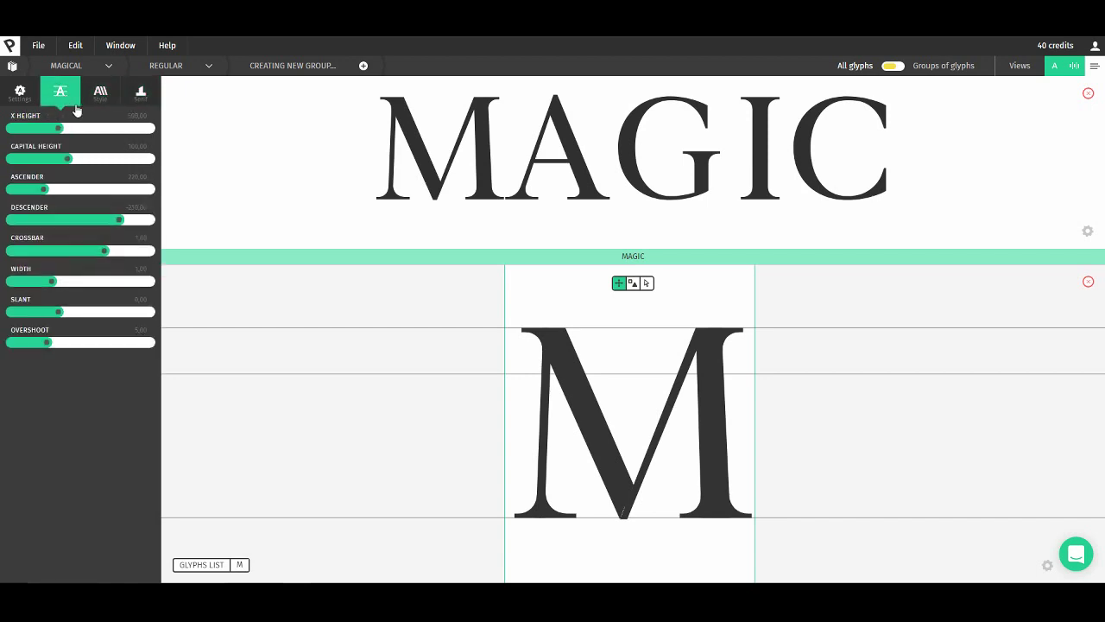
mouse_move(49, 121)
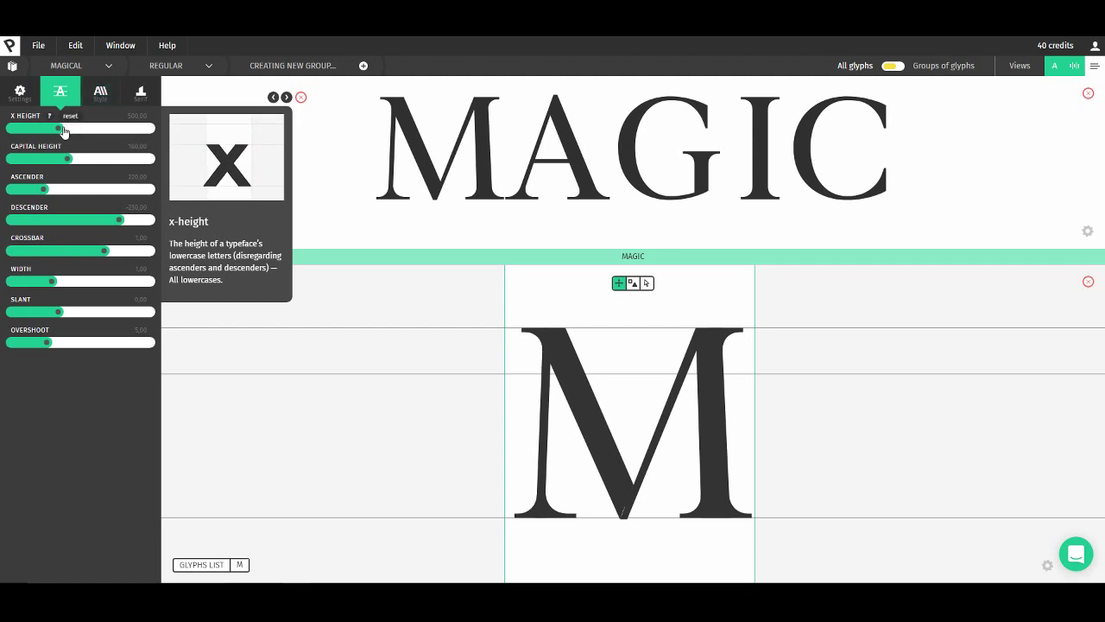
left_click_drag(63, 131, 119, 131)
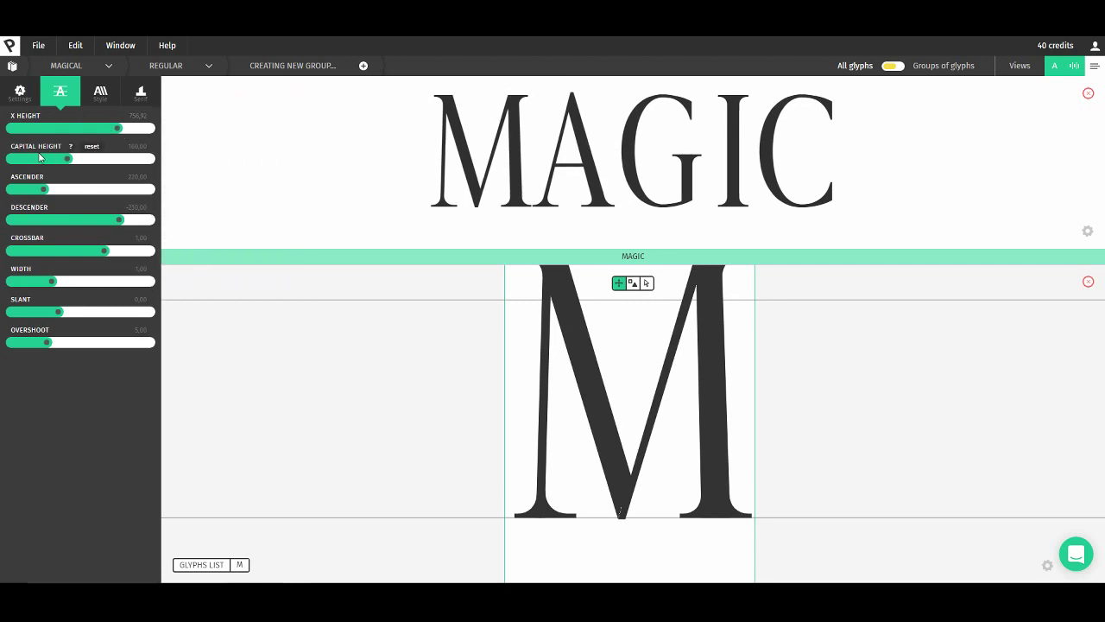
mouse_move(118, 131)
left_mouse_down()
mouse_move(26, 130)
mouse_move(117, 132)
left_mouse_up()
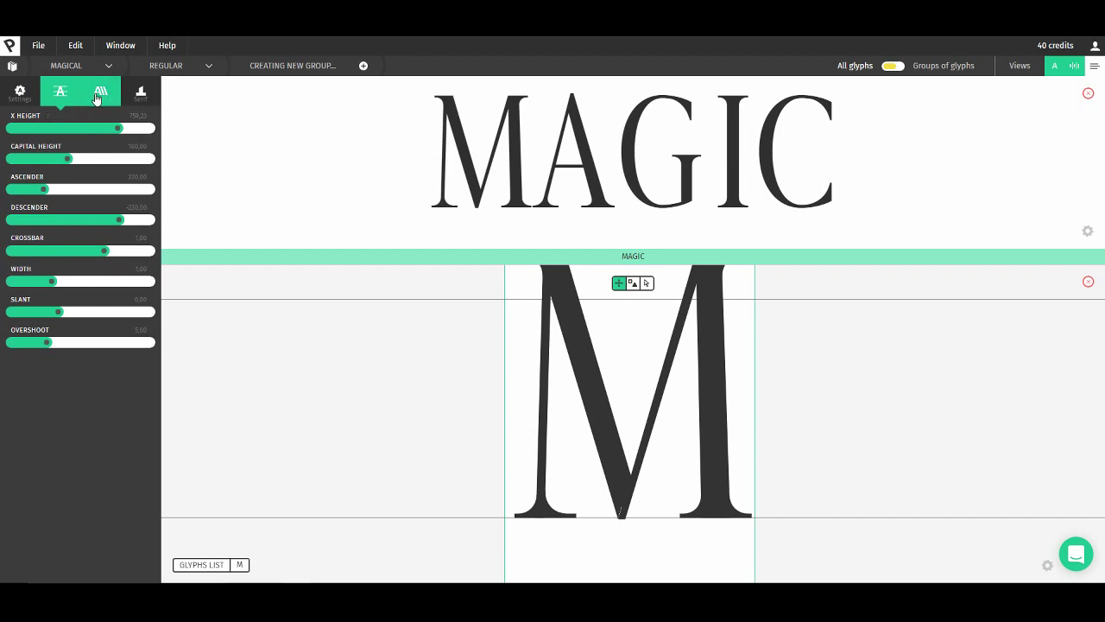
Try a much taller ascender on a lowercase d added to the sample word MAGIC, restoring both the ascender and the word
left_click(98, 99)
left_click(60, 102)
type("d")
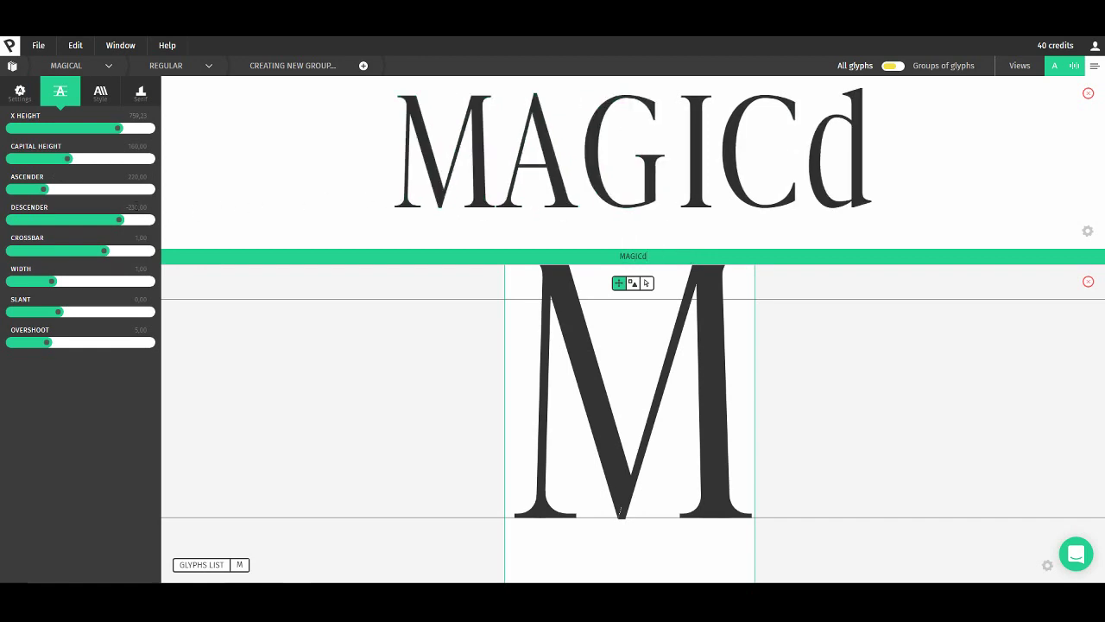
left_click_drag(44, 189, 155, 197)
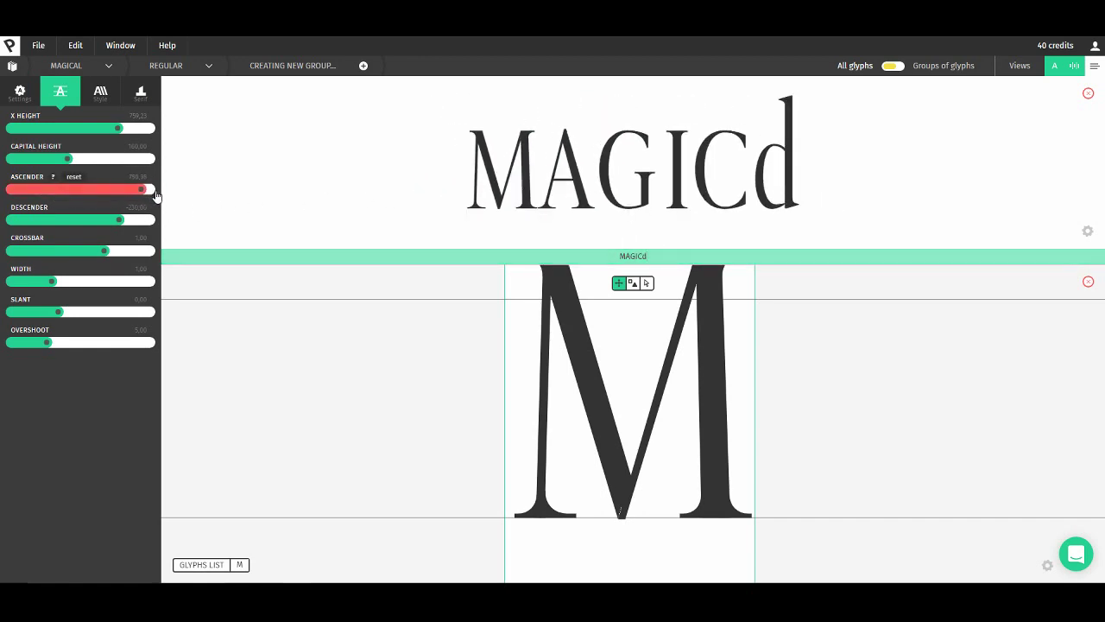
left_click(73, 178)
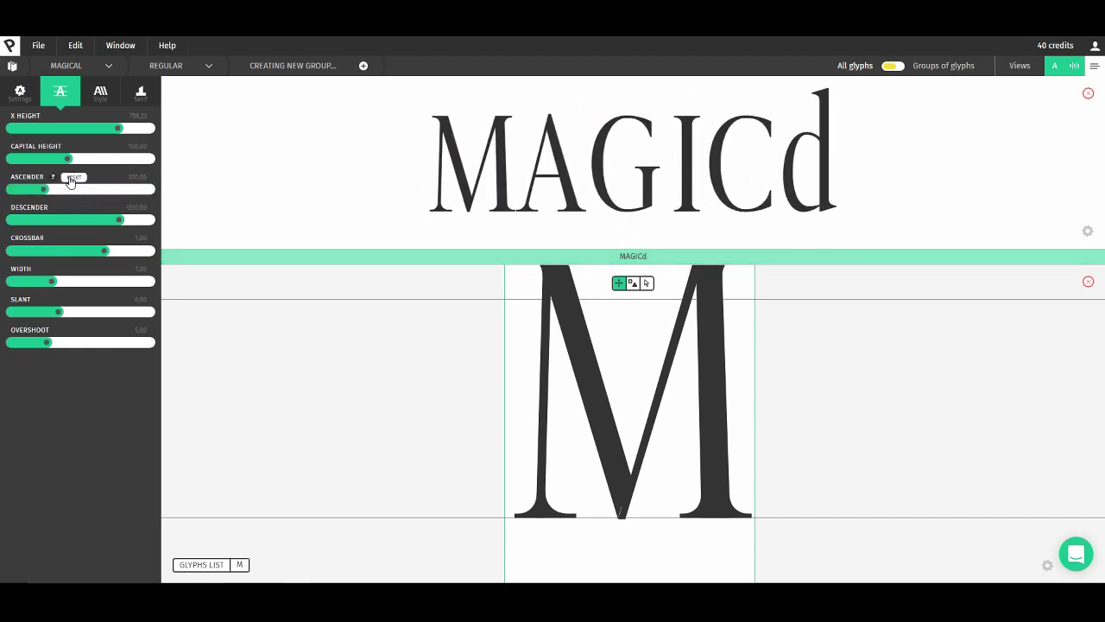
left_click(660, 255)
key("BackSpace")
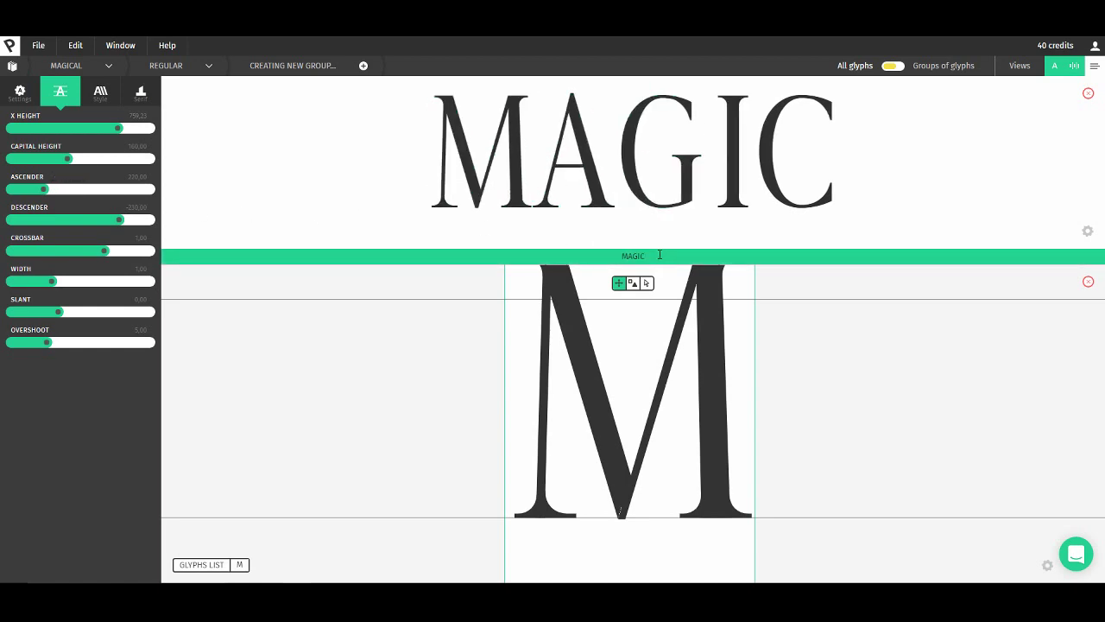
Try a slightly heavier thickness and an aperture of about 1.37, resetting each to its default
left_click(100, 90)
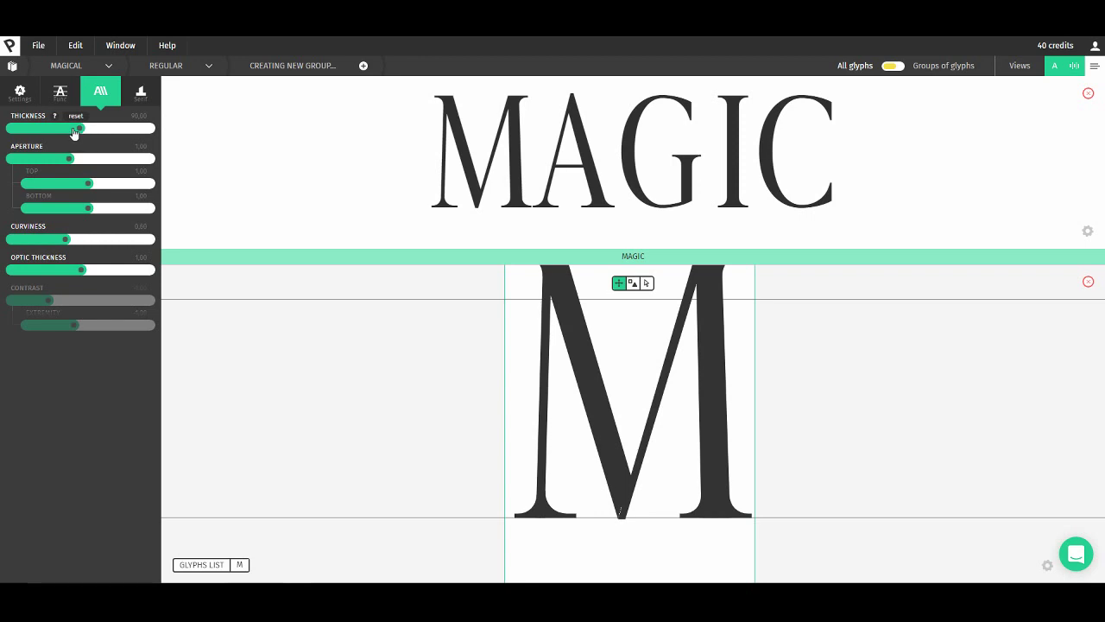
mouse_move(81, 130)
left_mouse_down()
mouse_move(152, 131)
mouse_move(91, 129)
left_mouse_up()
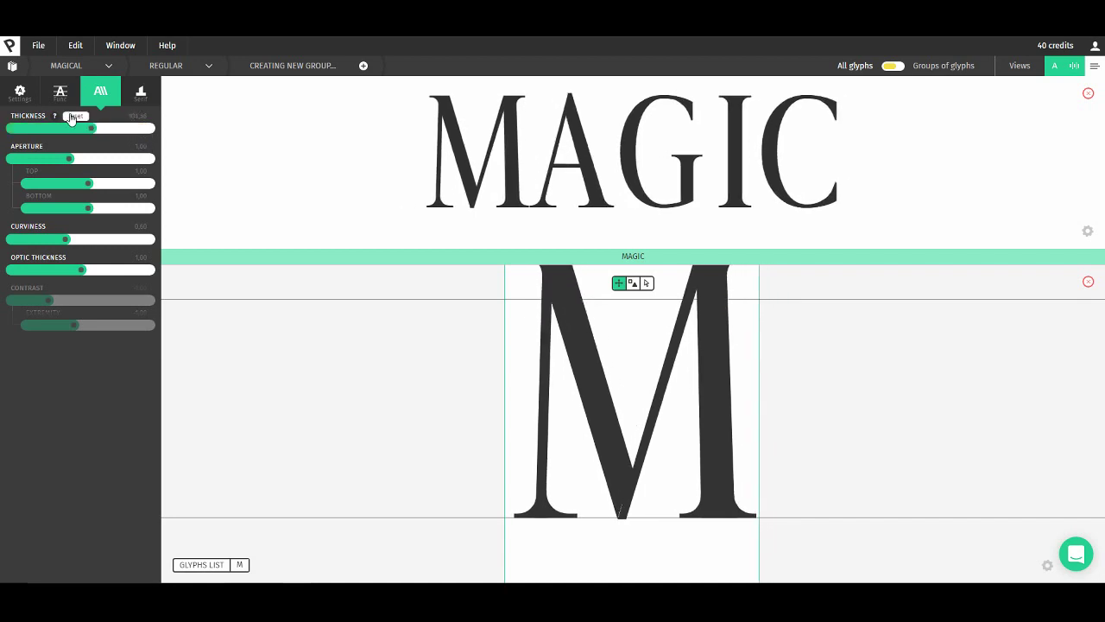
left_click(76, 116)
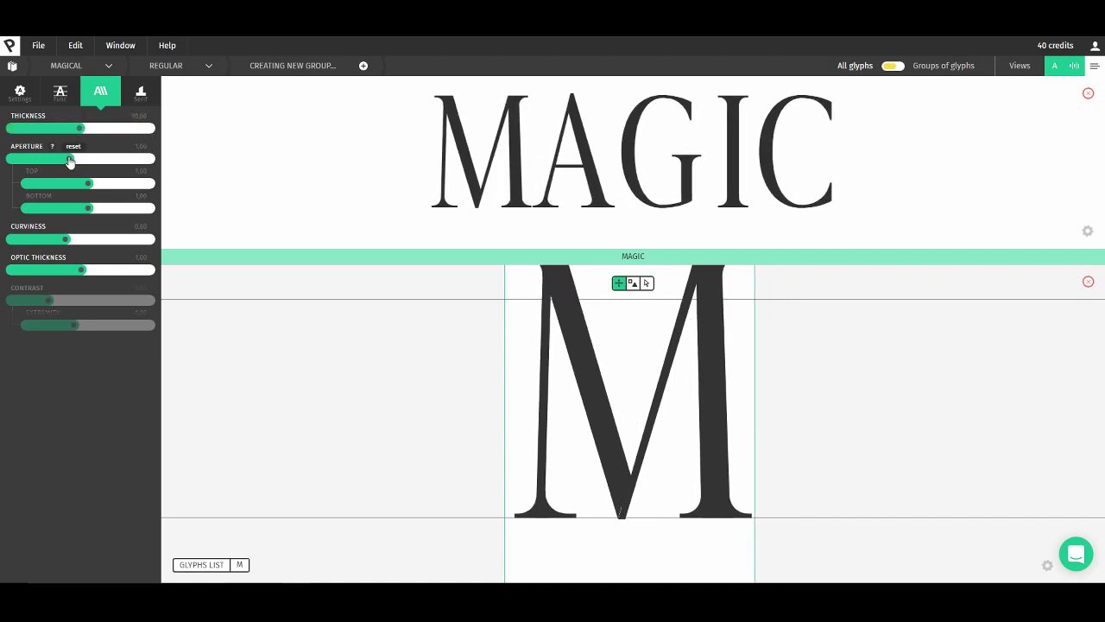
left_click_drag(70, 159, 102, 166)
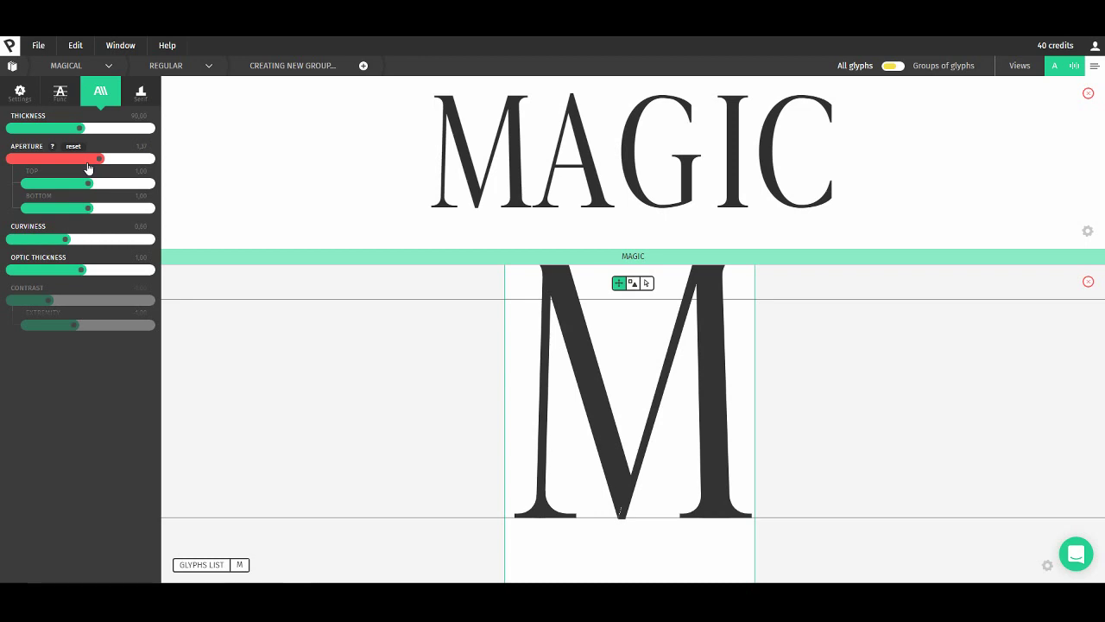
mouse_move(83, 185)
left_click(73, 148)
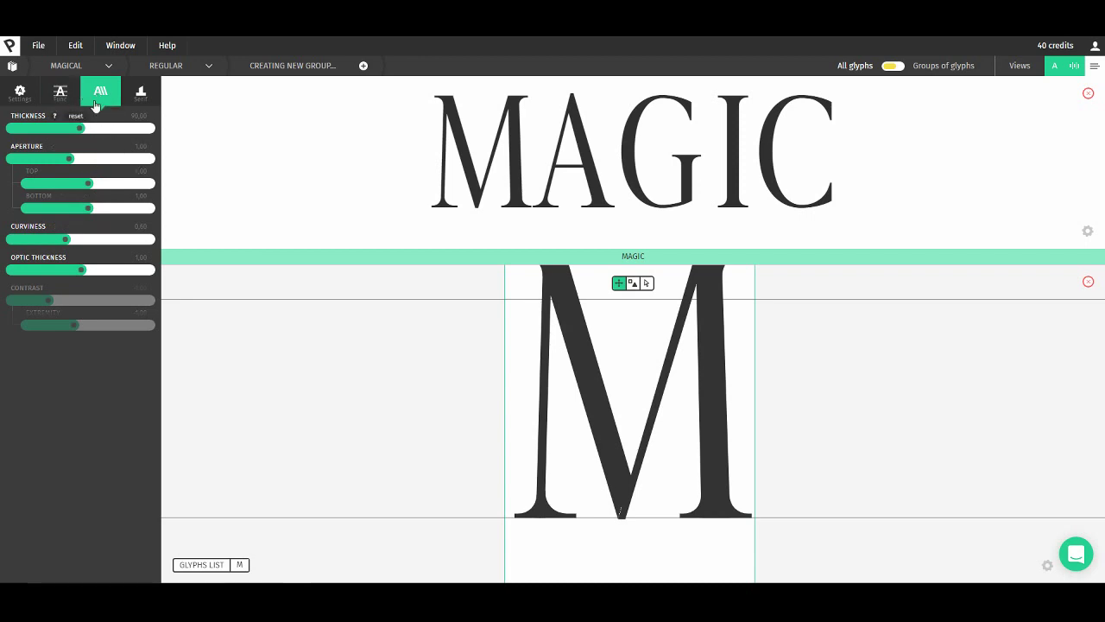
Try widening the serifs slightly and reset the serif width
left_click(141, 94)
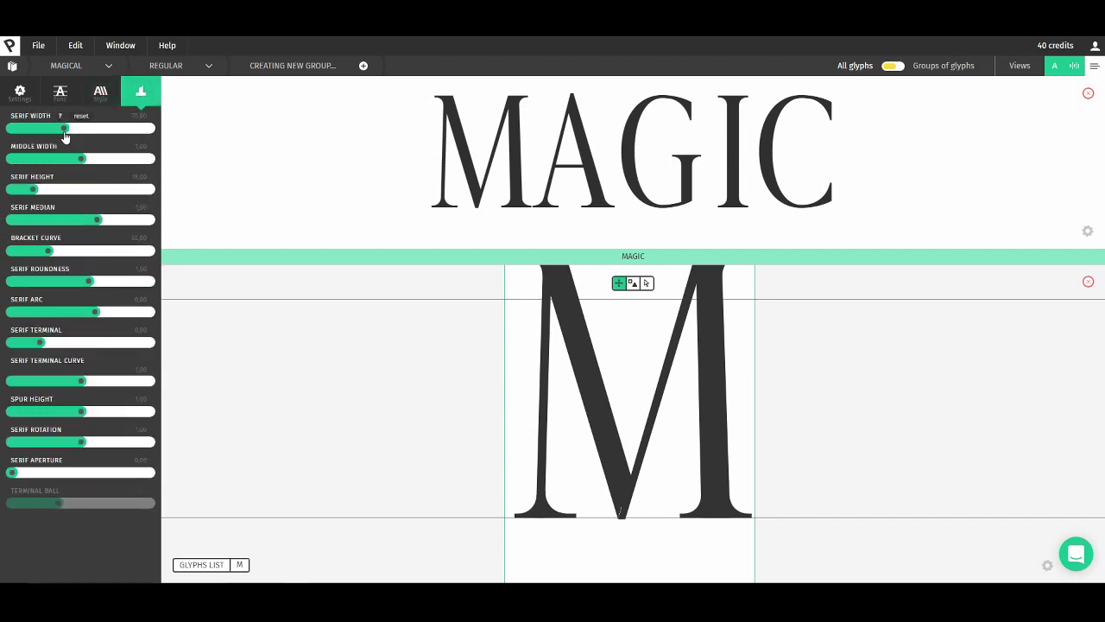
mouse_move(64, 130)
left_mouse_down()
mouse_move(113, 134)
mouse_move(73, 130)
left_mouse_up()
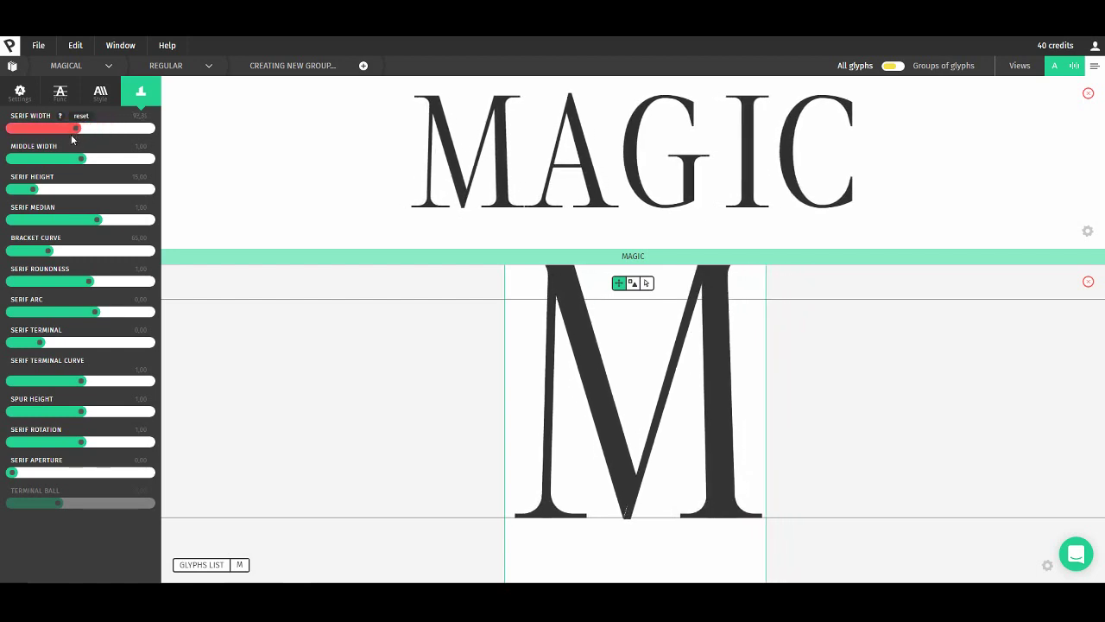
left_click(79, 119)
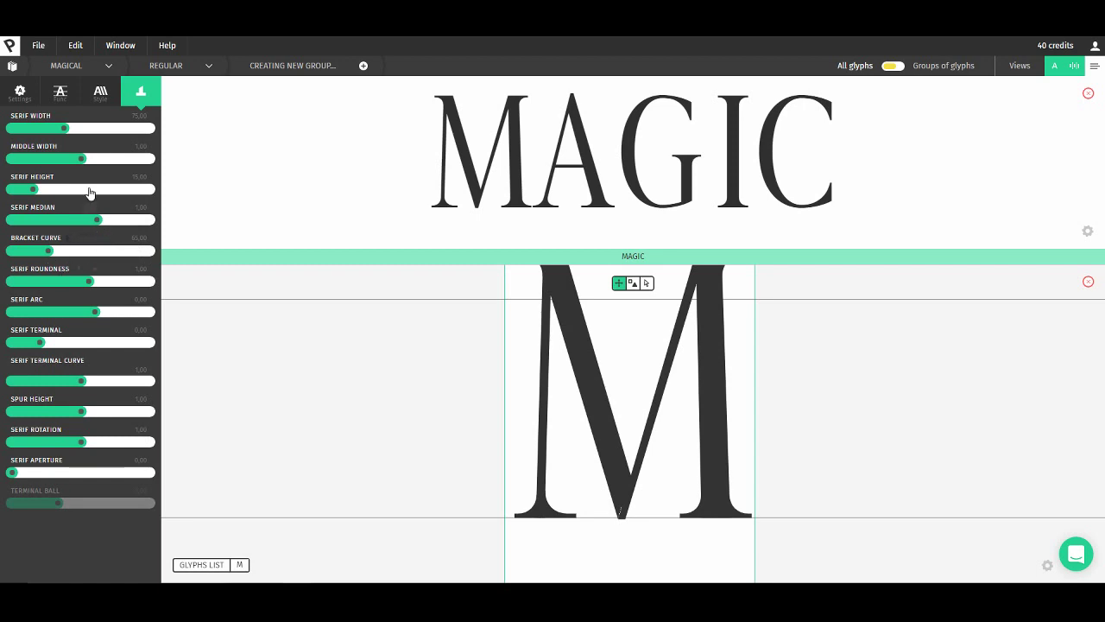
Increase the font's stroke thickness to about 153.6
left_click(101, 93)
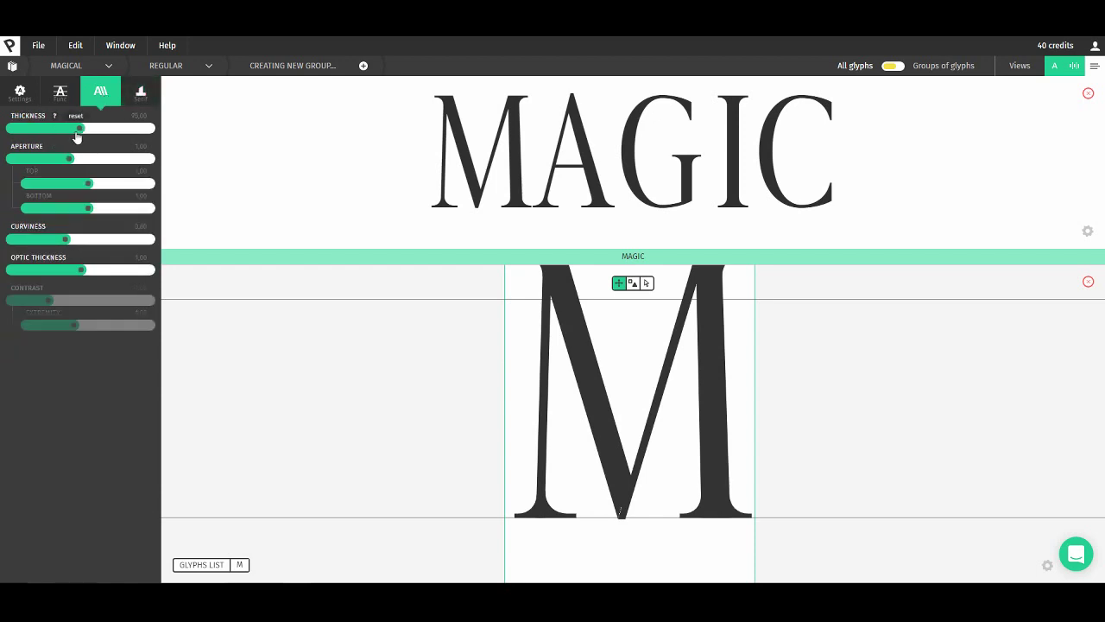
left_click_drag(79, 131, 134, 132)
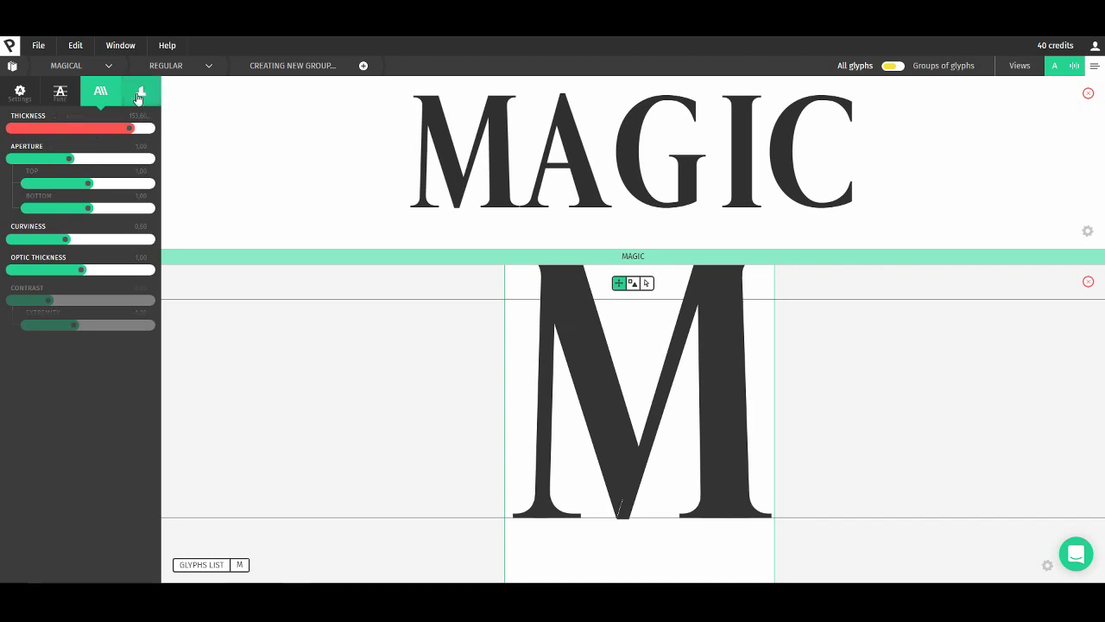
left_click_drag(627, 328, 540, 355)
scroll(506, 327, "down", 2)
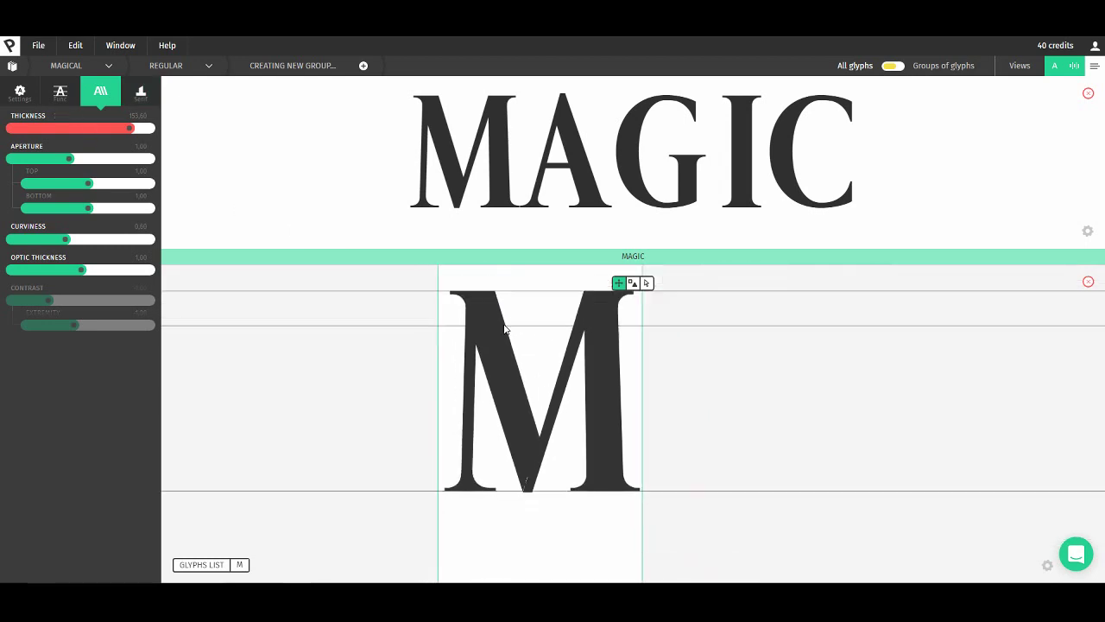
Try a different serif width on the thickened letters and restore its default
left_click(134, 102)
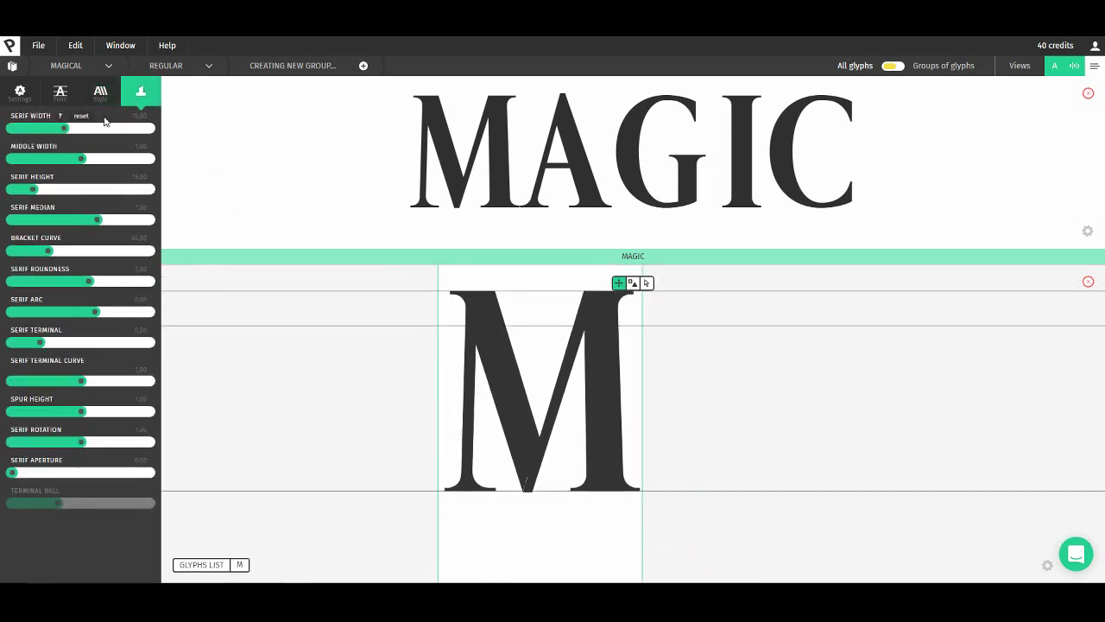
left_click_drag(62, 129, 90, 118)
left_click(90, 119)
Switch the M glyph to component editing and set its upper-left serif to none
left_click_drag(469, 348, 540, 353)
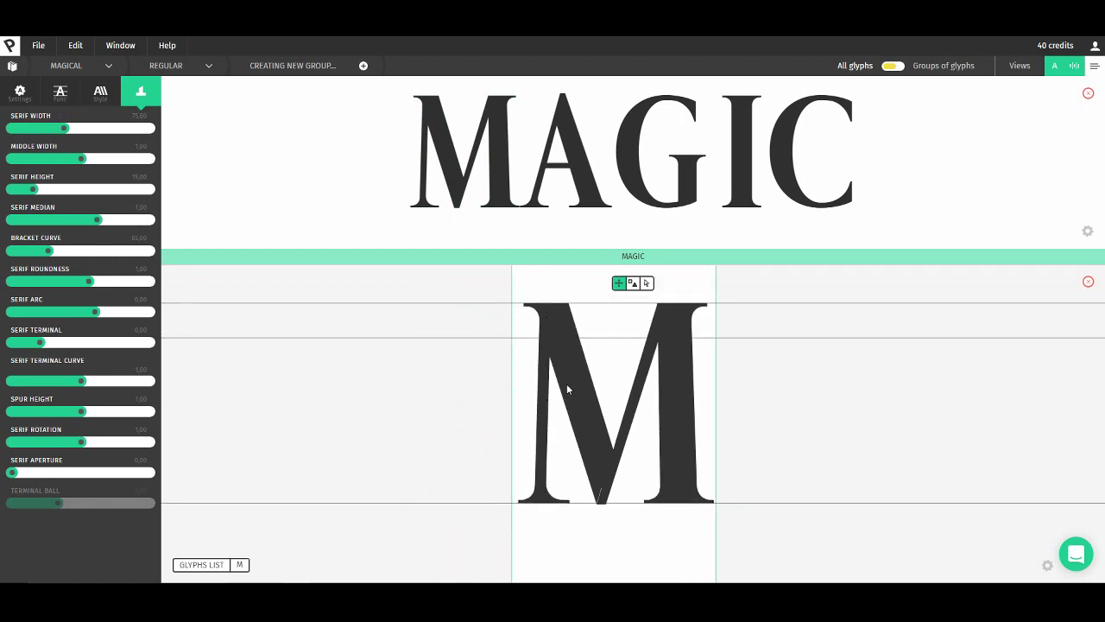
left_click(632, 284)
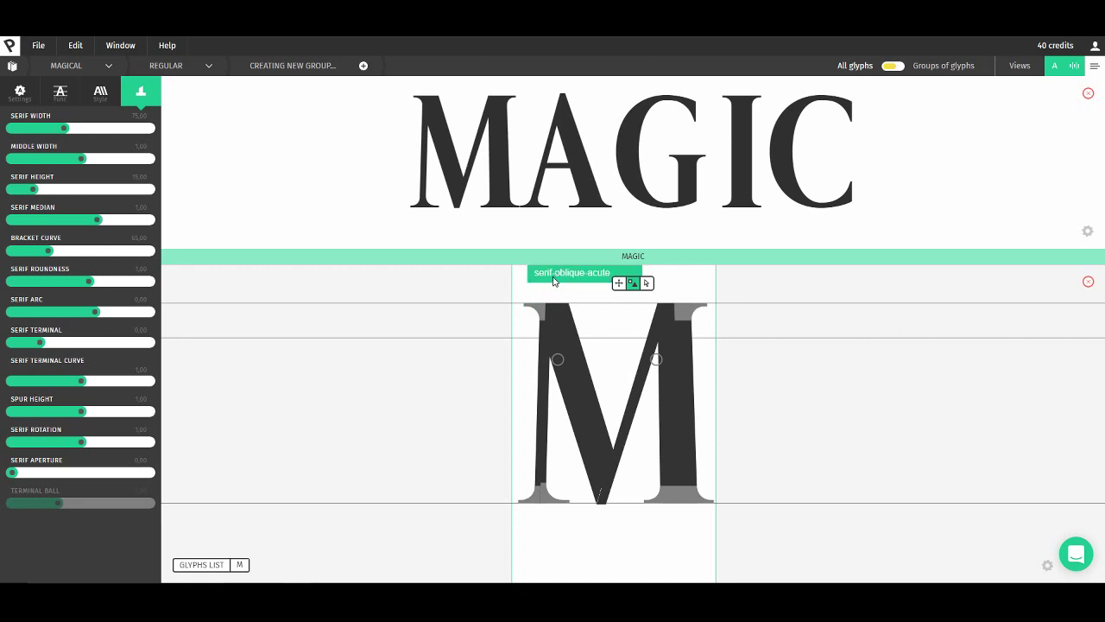
key("space")
left_click_drag(491, 313, 474, 388)
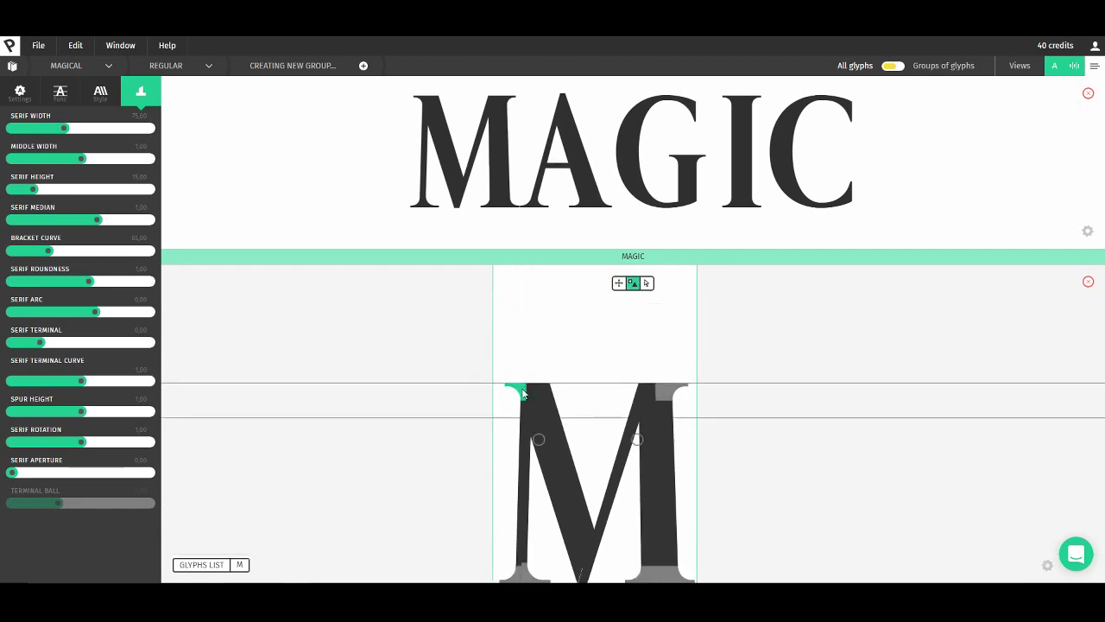
left_click(518, 388)
left_click(568, 322)
Set both the outer and inner serifs at the foot of the M's left stem to none
key("space")
left_click_drag(469, 433, 473, 356)
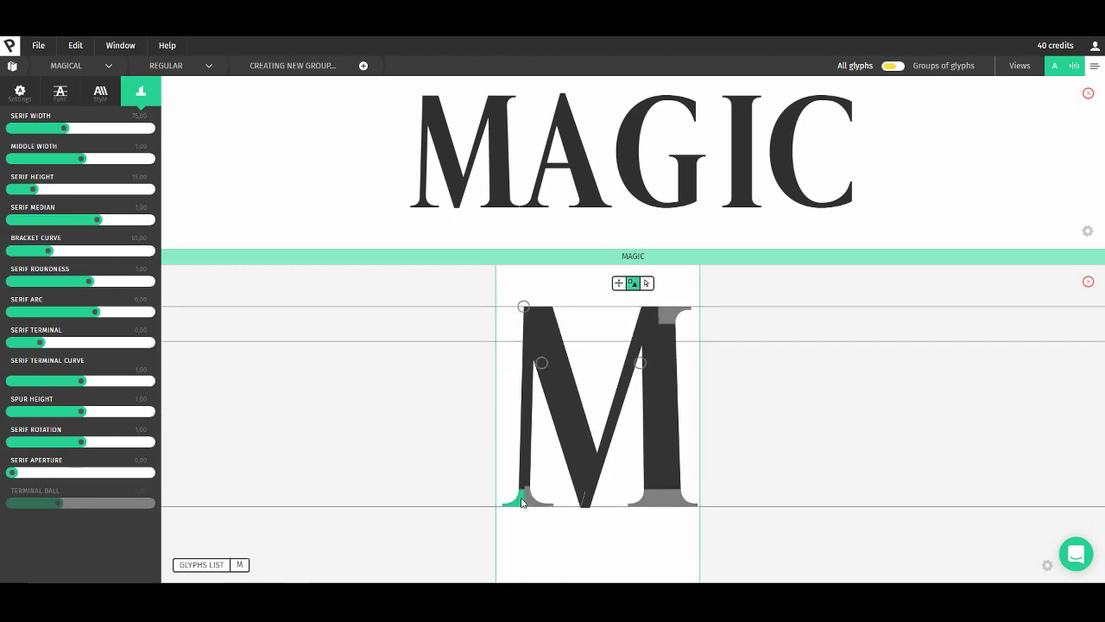
left_click(520, 498)
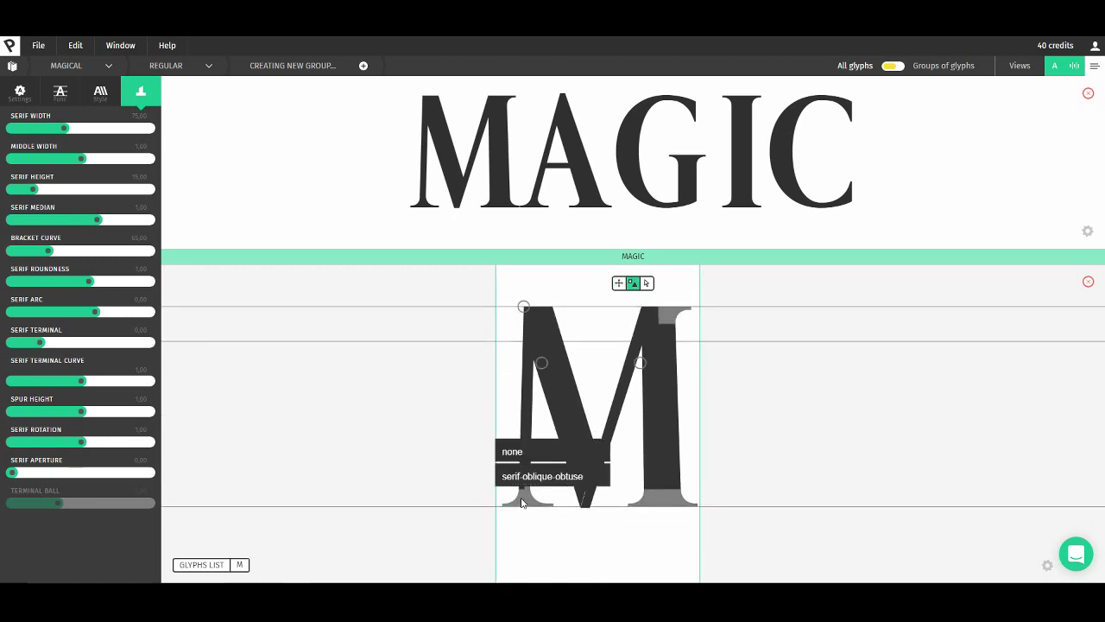
left_click(533, 456)
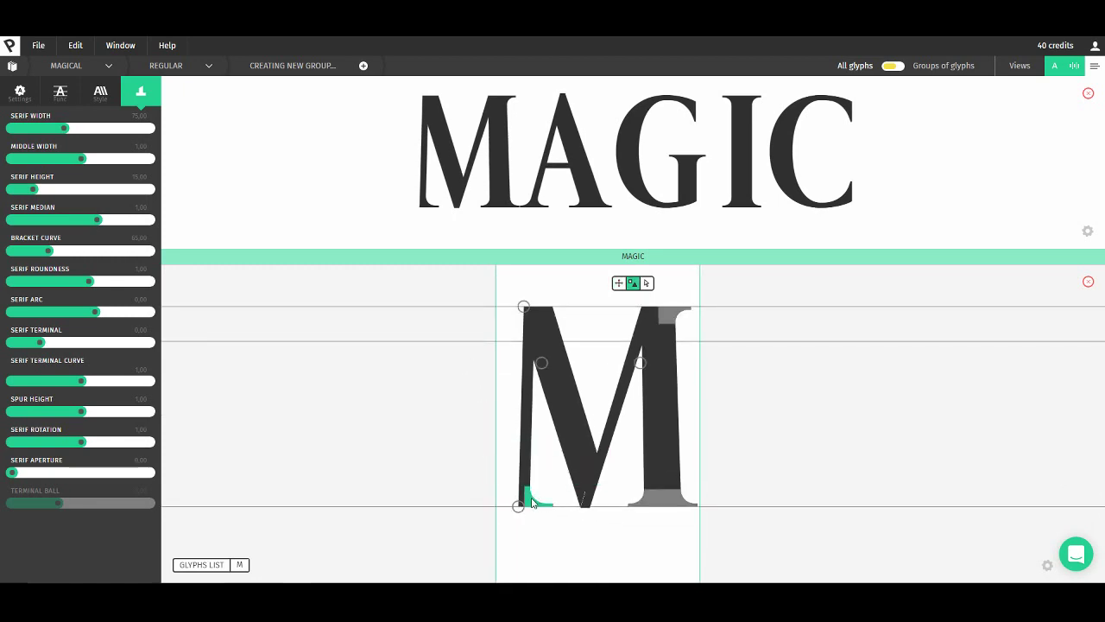
left_click(533, 501)
left_click(553, 447)
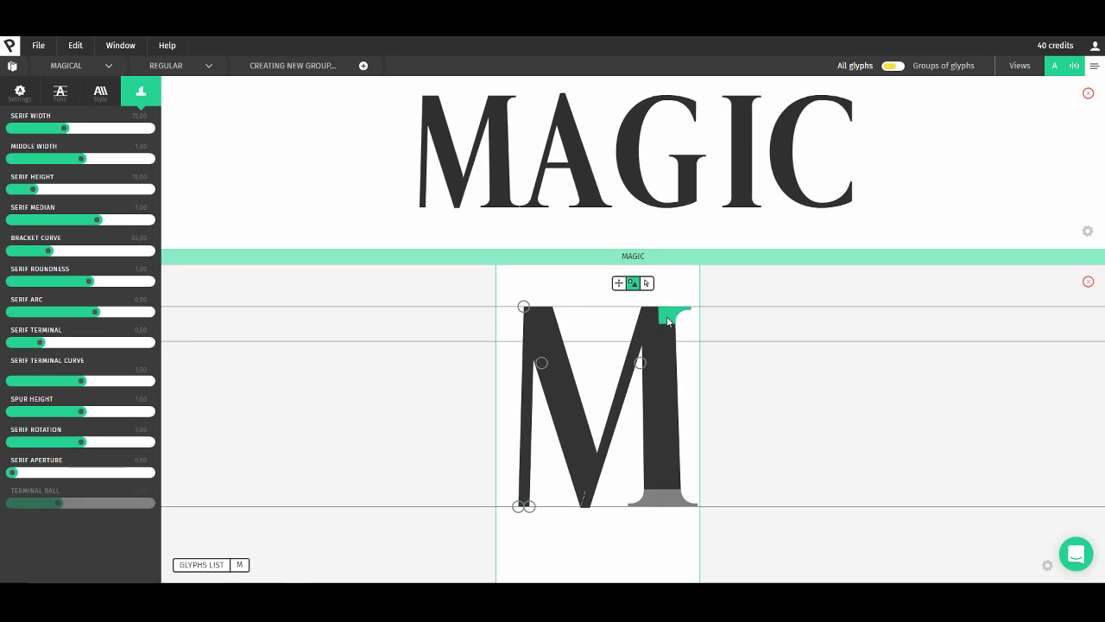
Set the M's upper-right serif to none
scroll(690, 323, "up", 2)
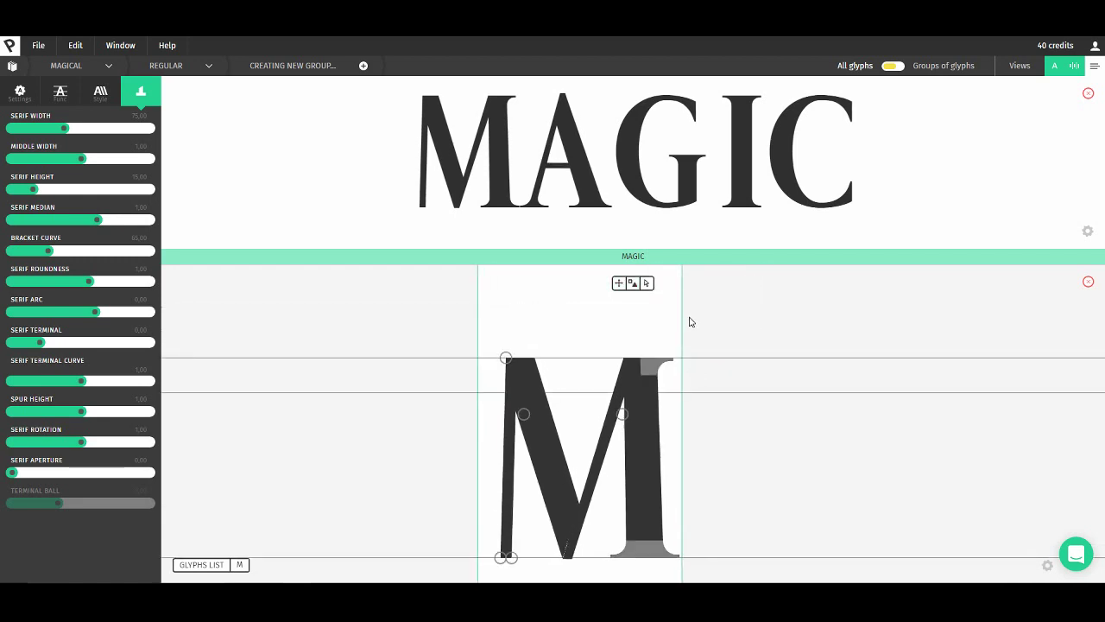
left_click(656, 365)
left_click(680, 307)
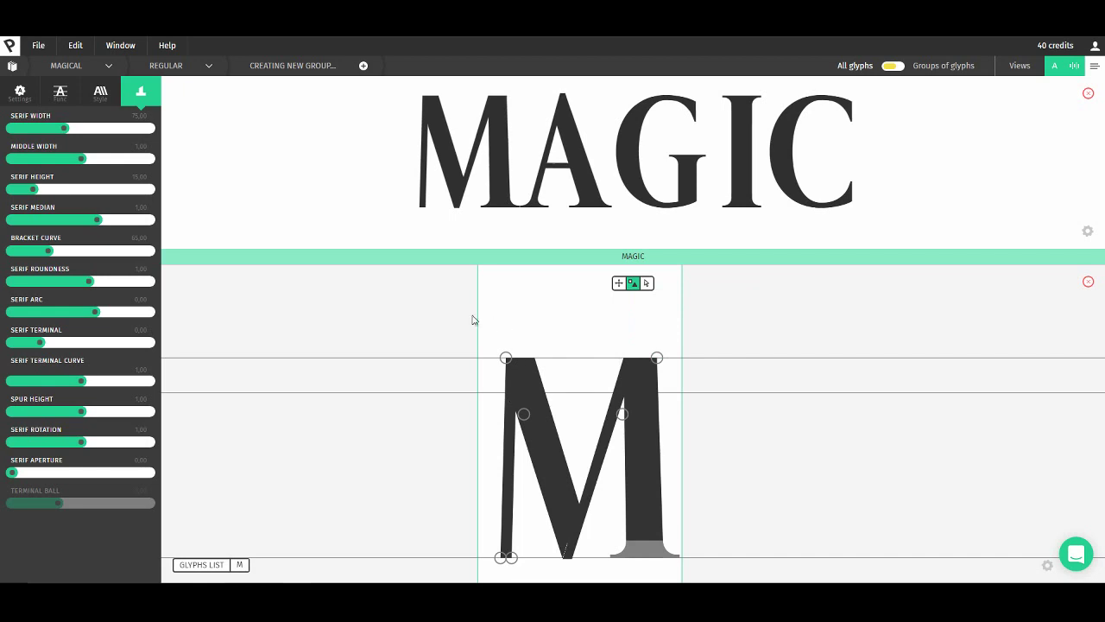
Set both serifs at the foot of the M's right stem to none
left_click(636, 541)
left_click(652, 520)
left_click(658, 551)
left_click(661, 503)
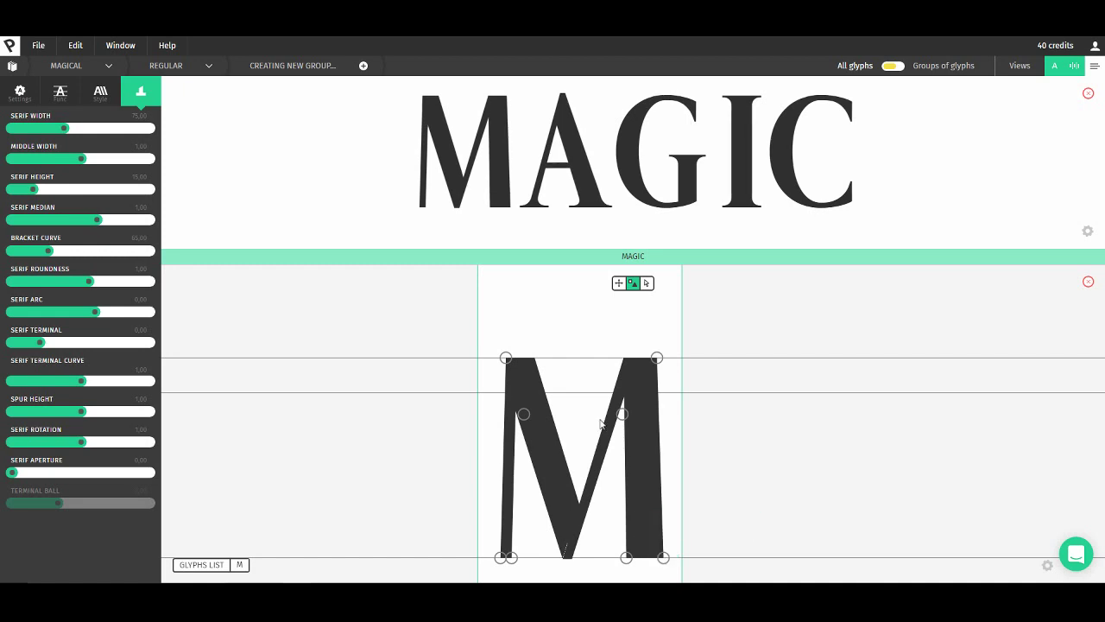
Enlarge the glyph editing pane by shrinking the word preview, and reset the M glyph's view
left_click_drag(532, 261, 533, 218)
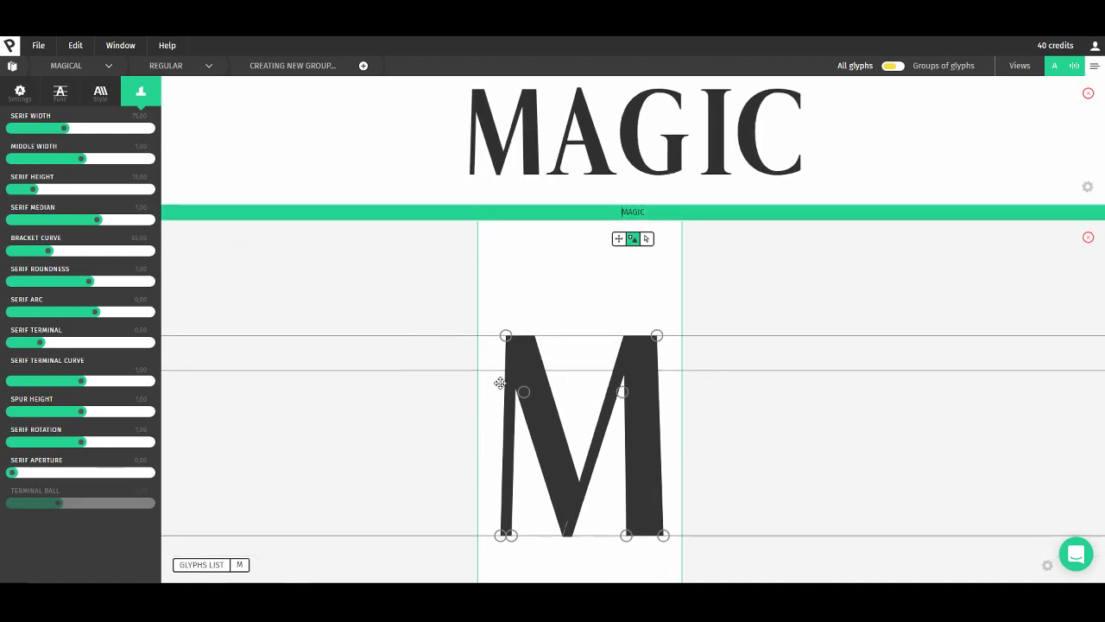
key("space")
left_click_drag(794, 341, 400, 354)
left_click_drag(681, 349, 454, 362)
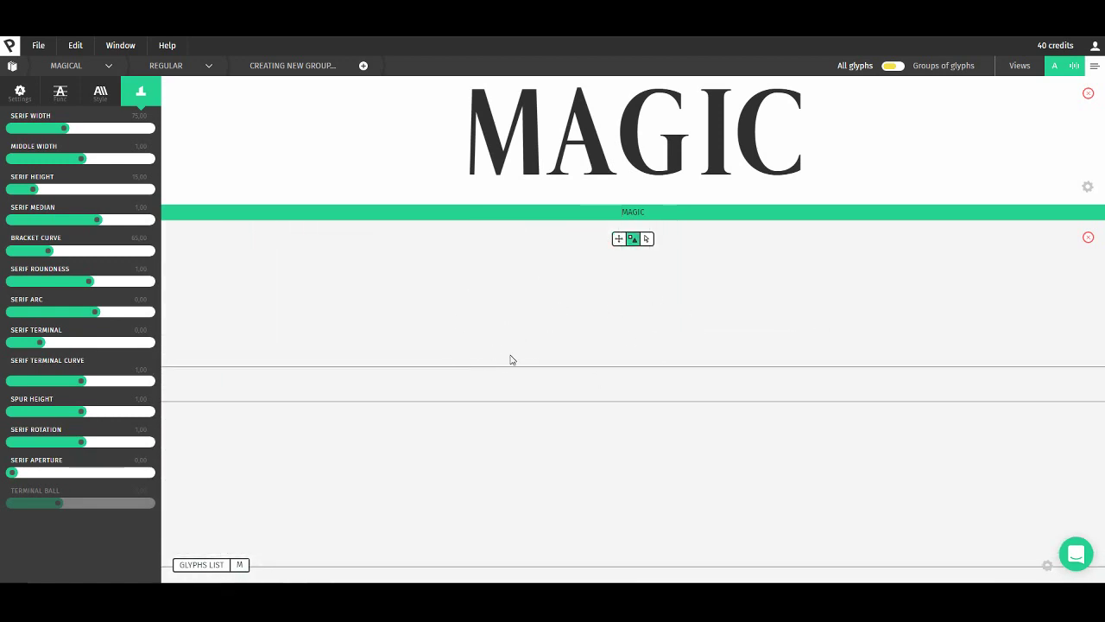
double_click(452, 348)
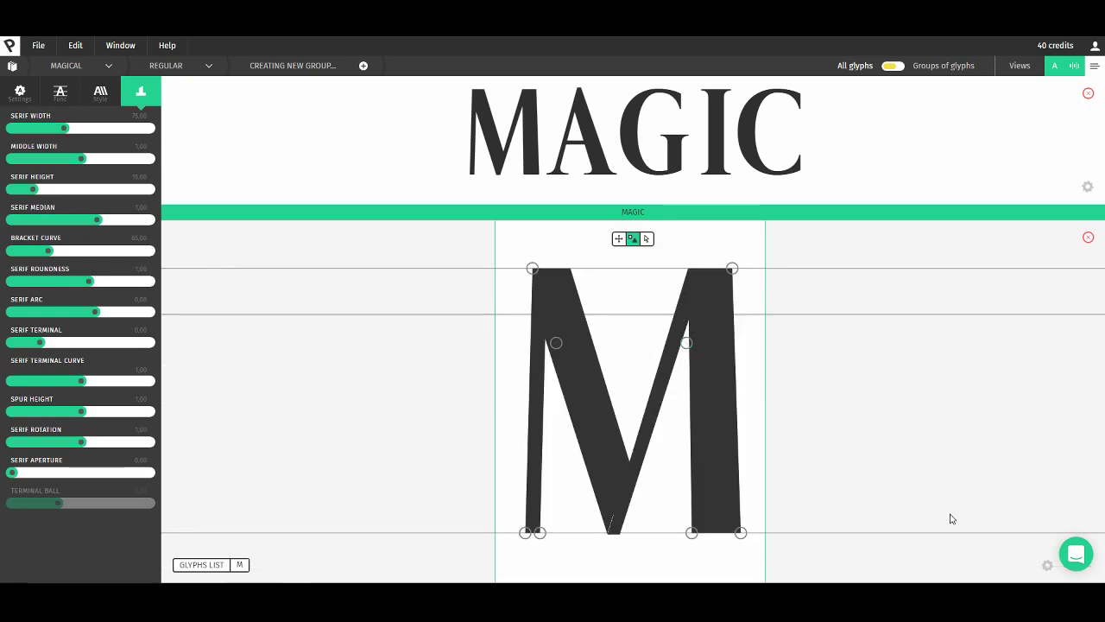
left_click(1046, 567)
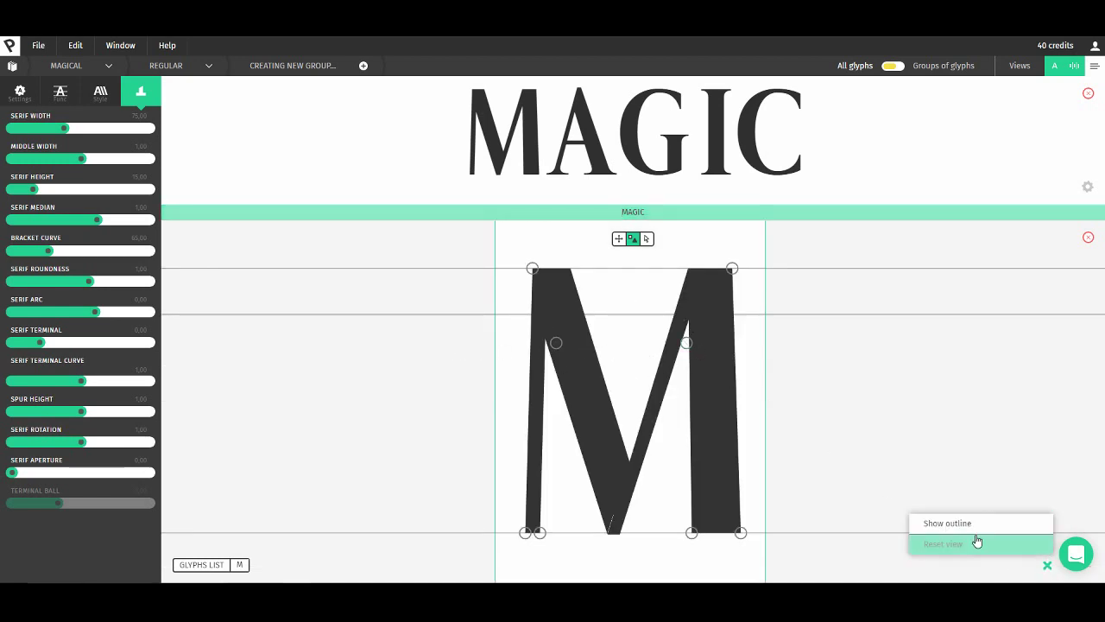
left_click(1047, 567)
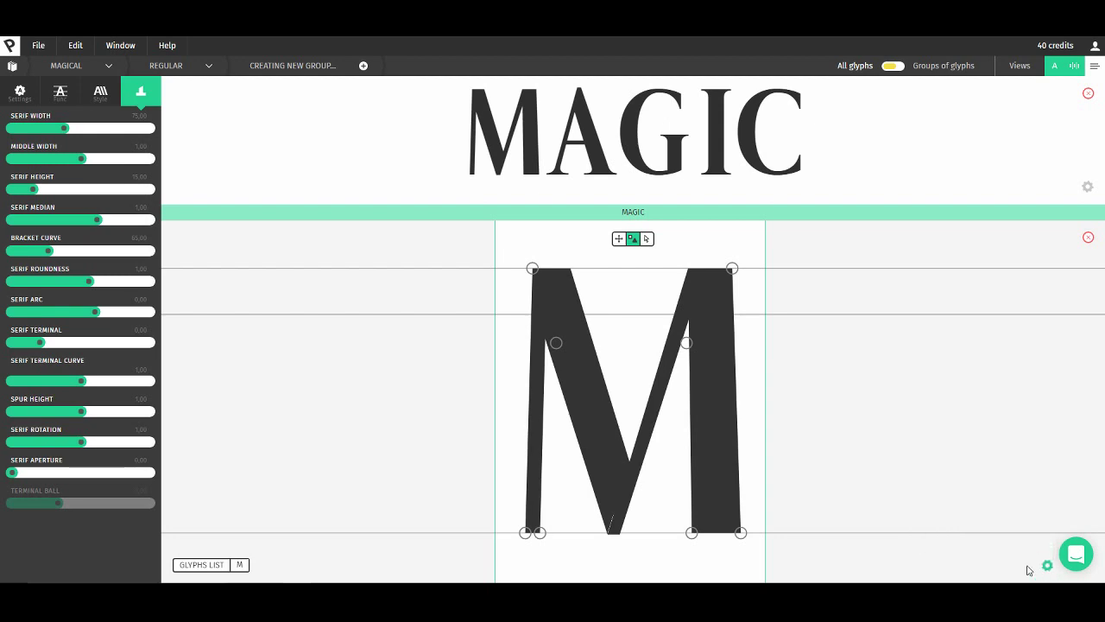
left_click(1047, 566)
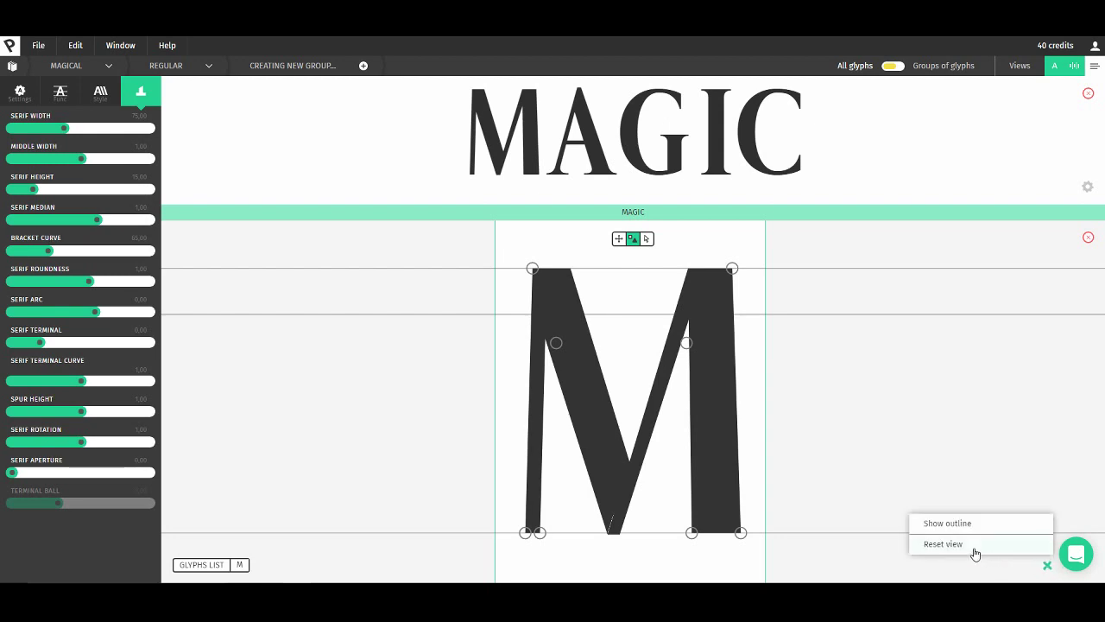
left_click(976, 544)
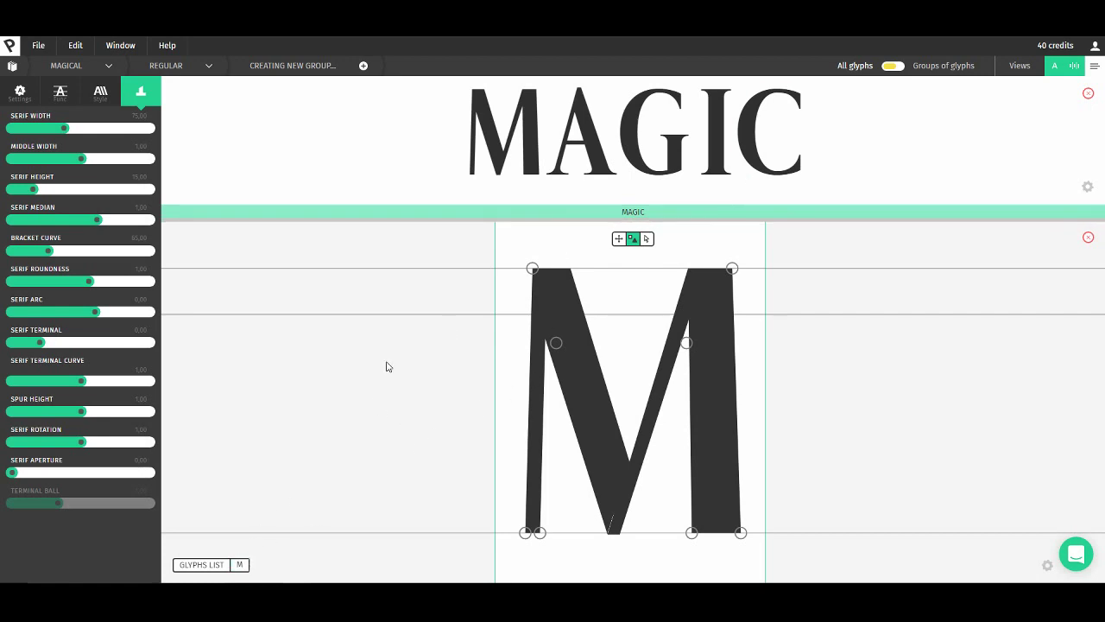
Open the glyphs list, display the A, M, J and G glyphs in turn, return to A and look through the list
left_click(215, 566)
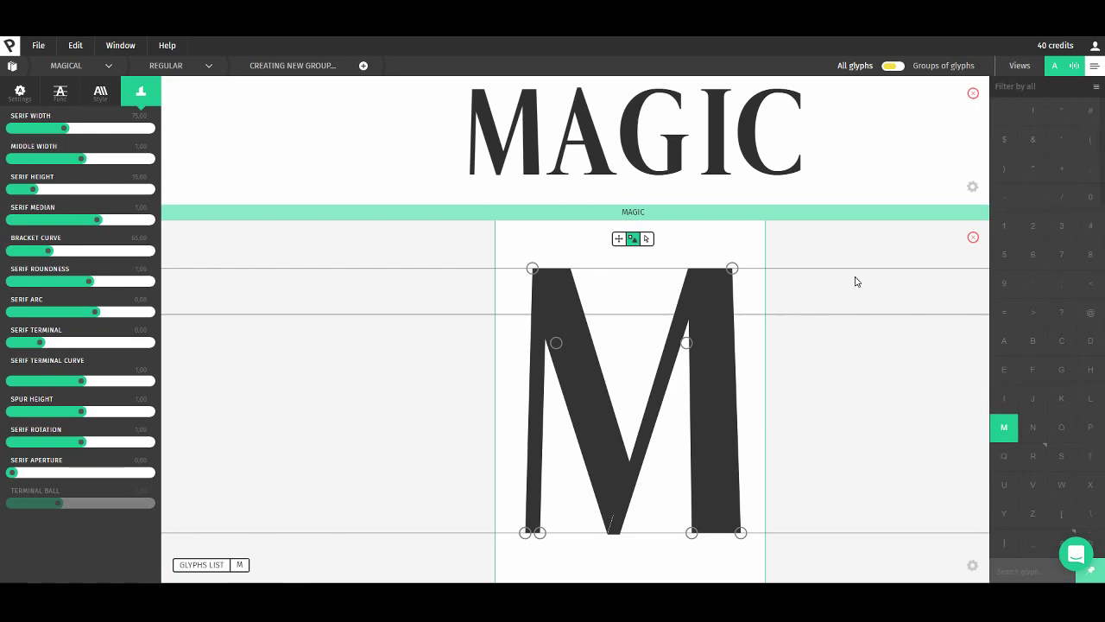
left_click(1003, 342)
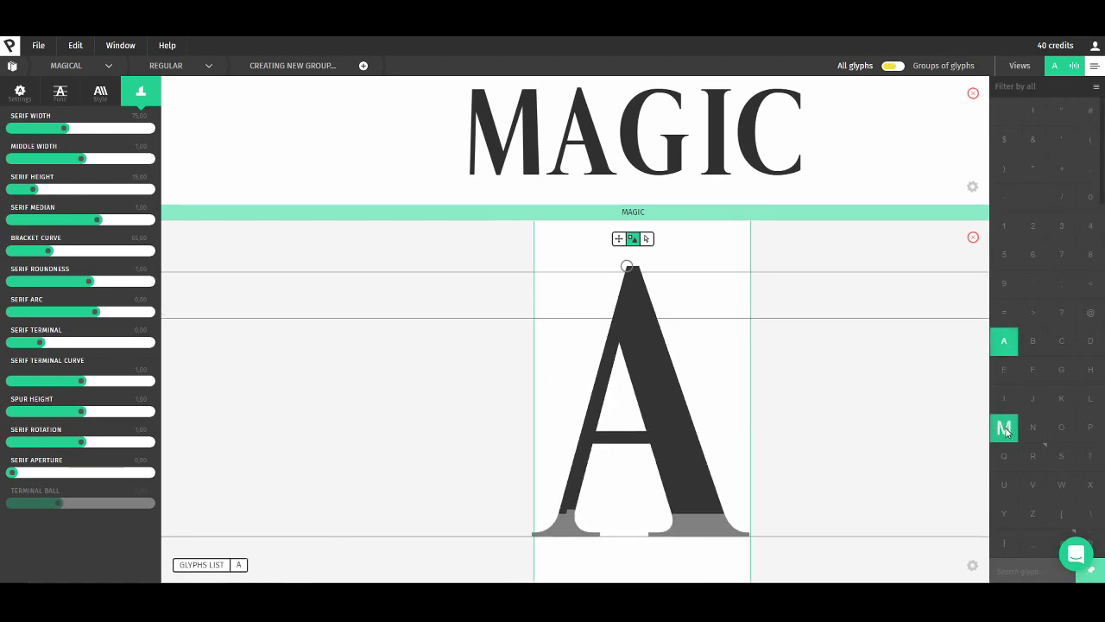
left_click(1003, 426)
left_click(1033, 399)
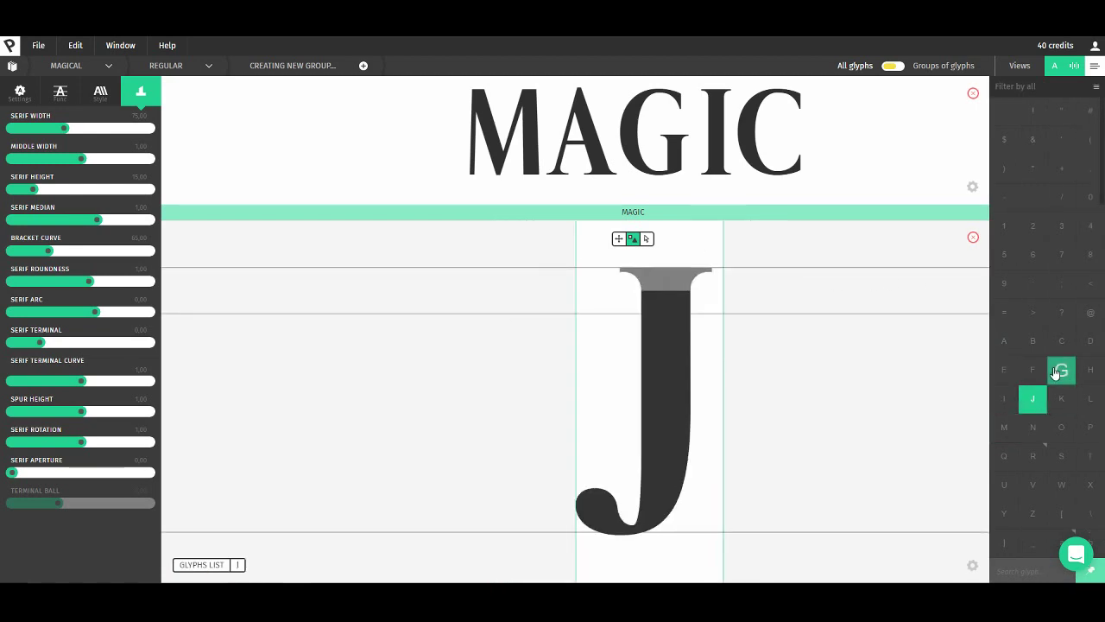
left_click(1061, 370)
left_click(1003, 341)
scroll(1030, 285, "down", 5)
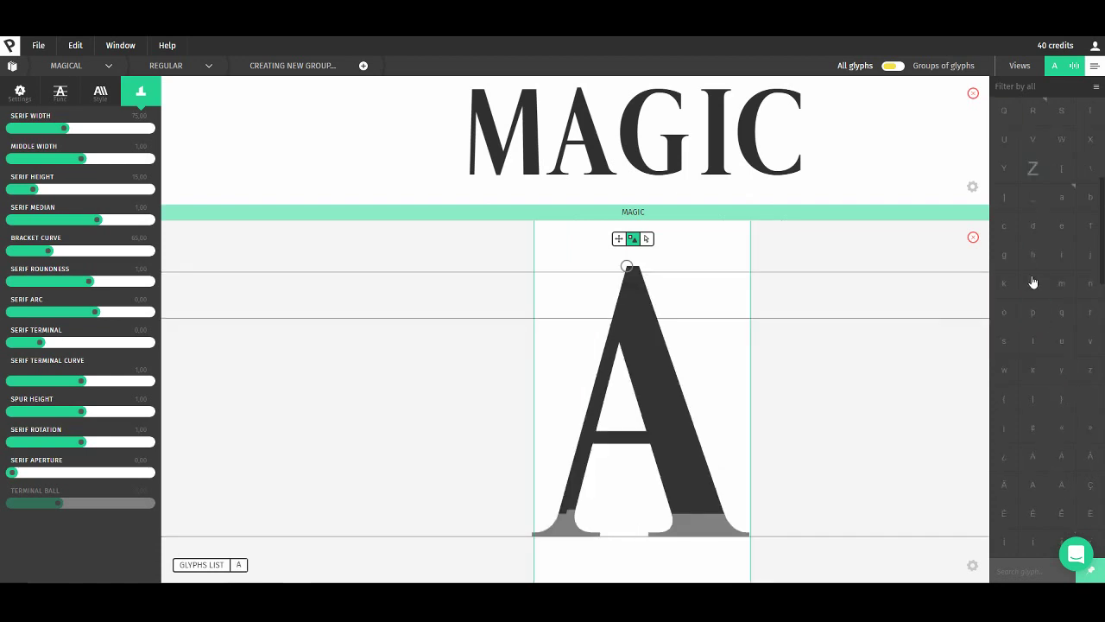
scroll(1030, 278, "up", 5)
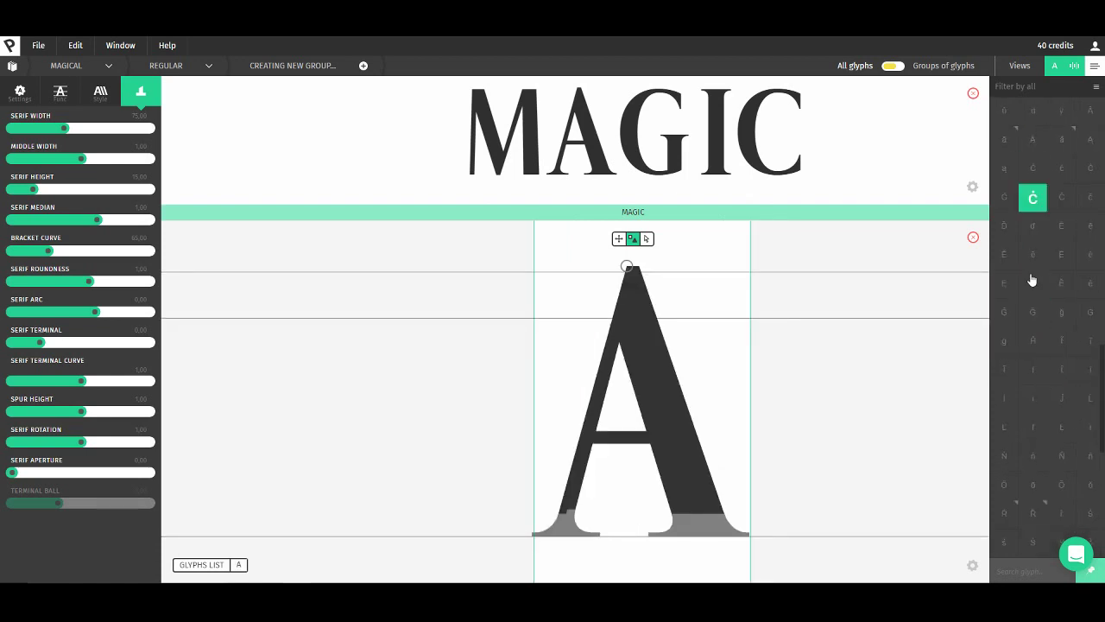
Filter the glyphs list by Lowercase, and set the filter back to All
left_click(1036, 87)
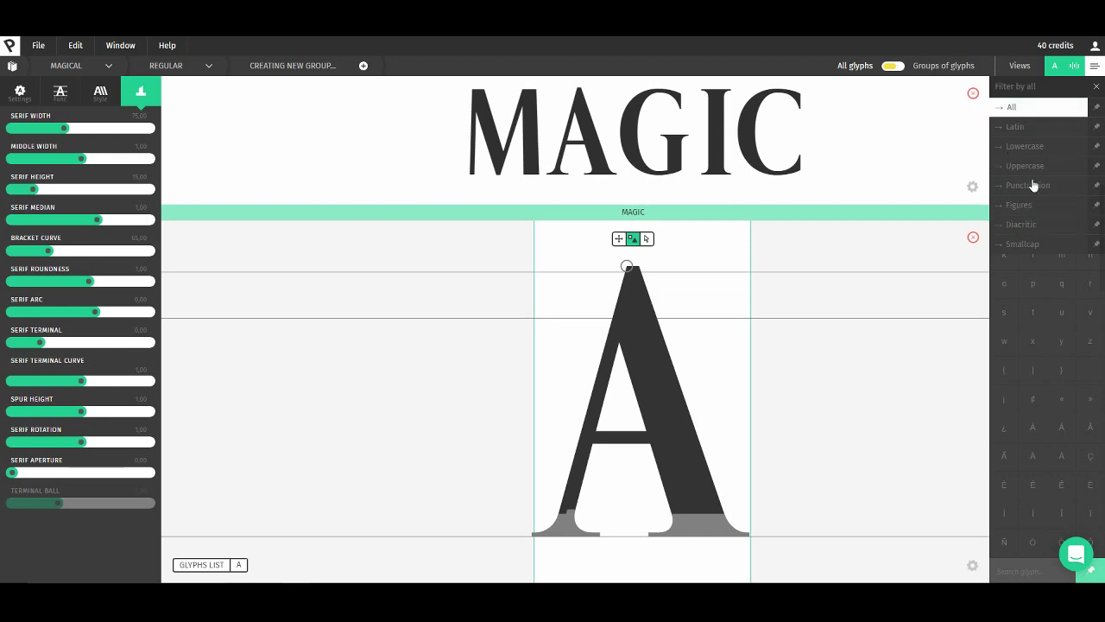
left_click(1025, 146)
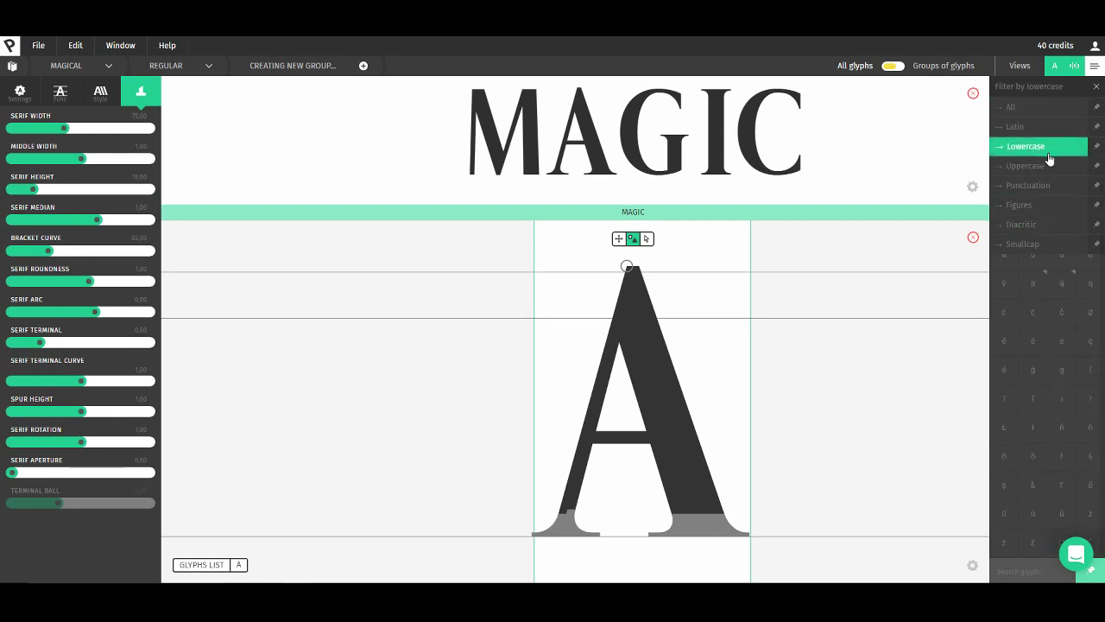
left_click(1094, 87)
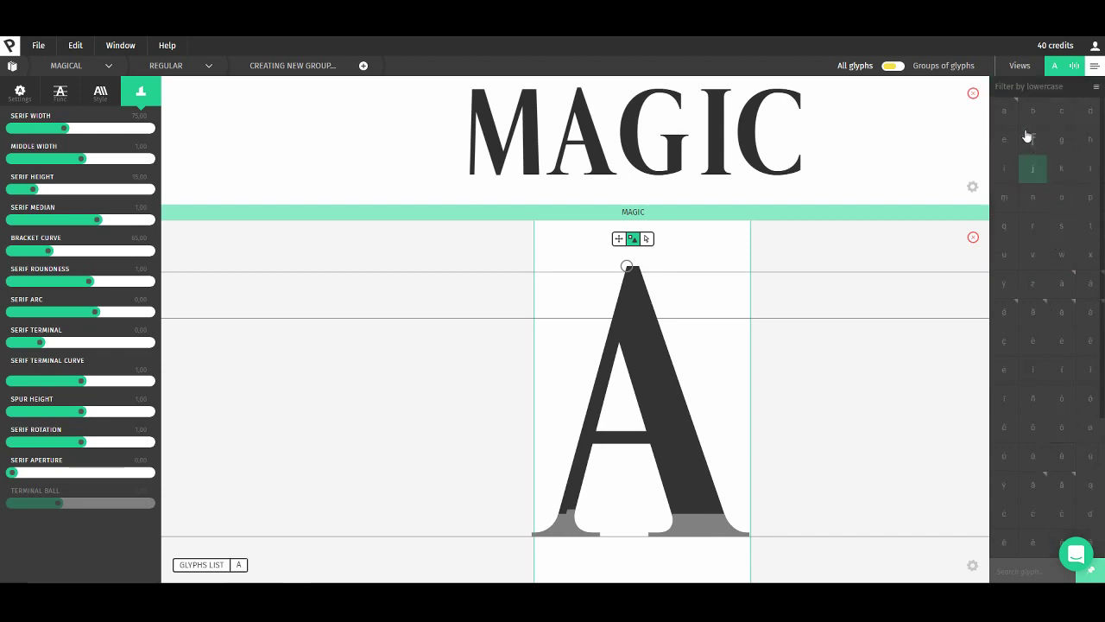
left_click(1027, 90)
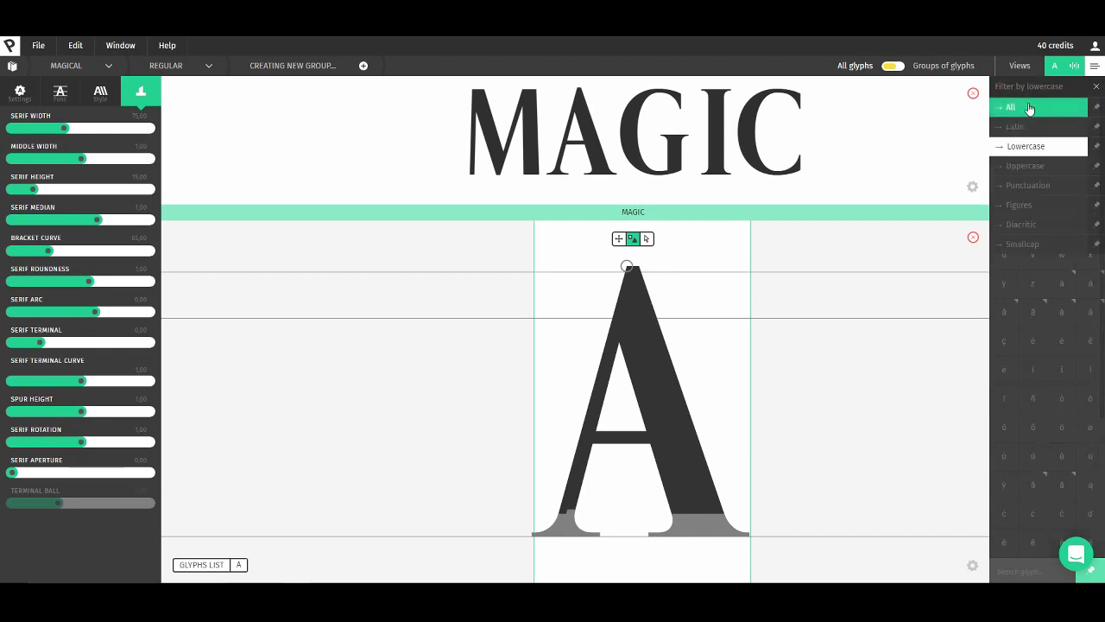
left_click(1029, 108)
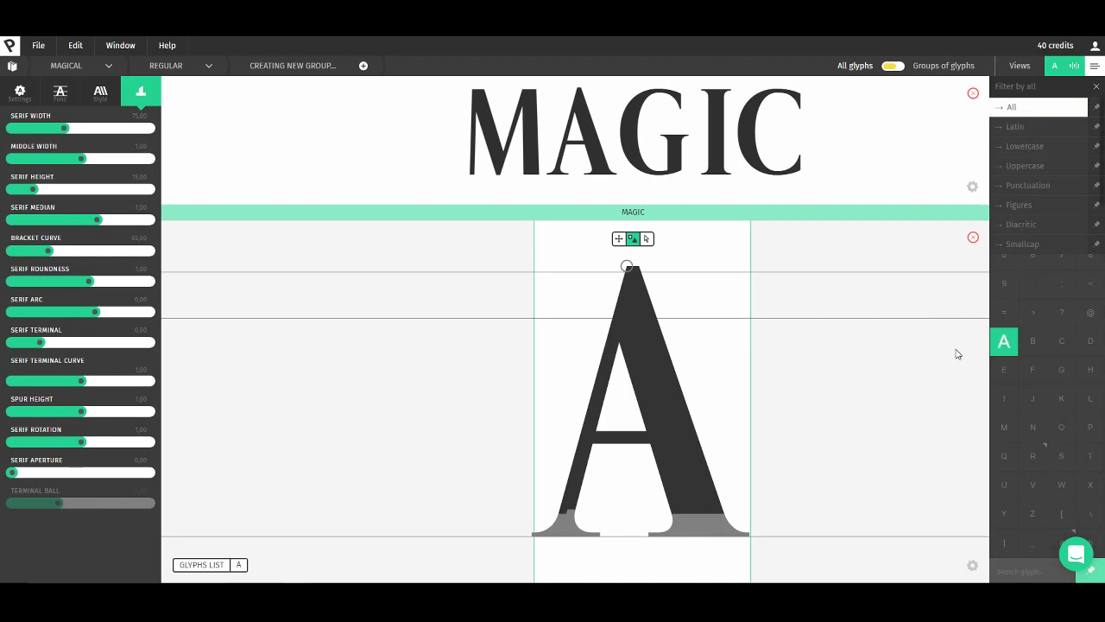
Switch the edited glyph to M, step through Z and A, and return to M
left_click(1004, 428)
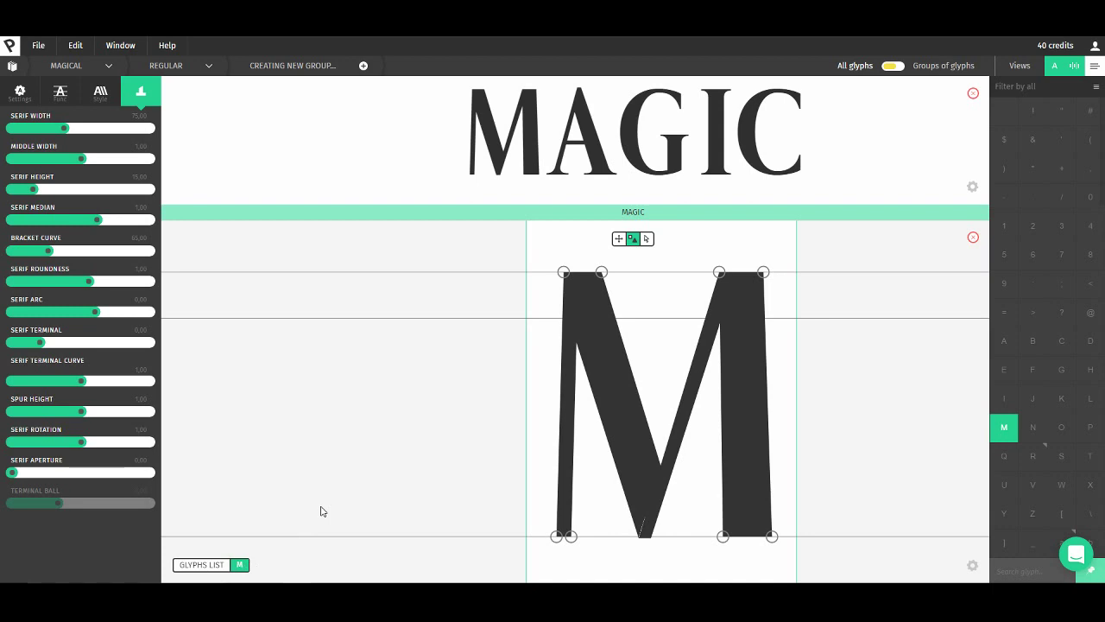
key("shift+a")
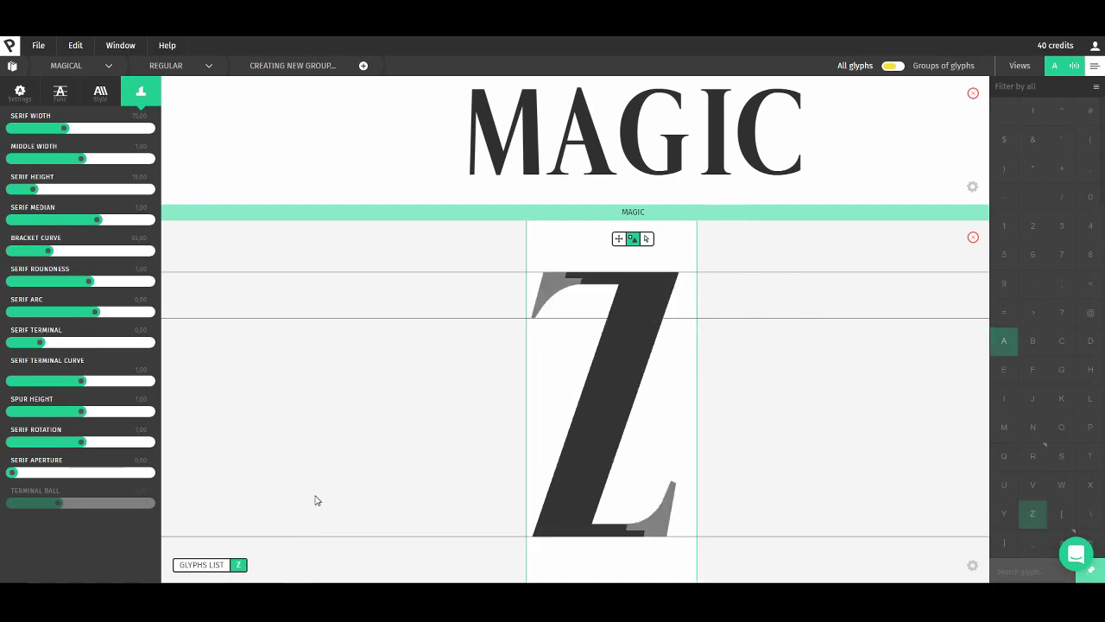
key("a")
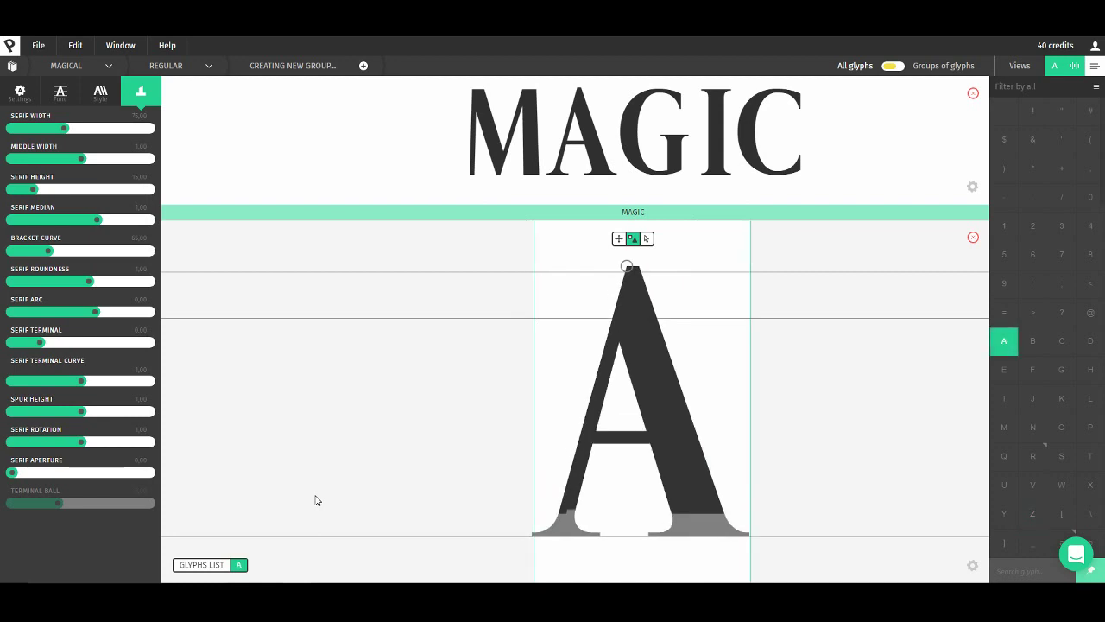
key("m")
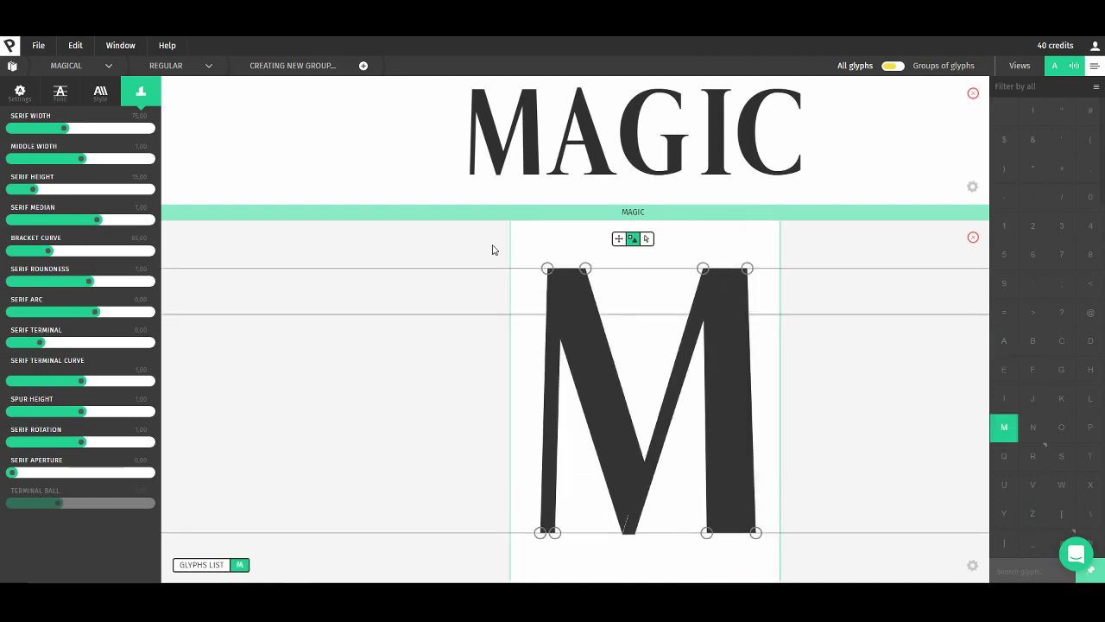
Show the Style parameters and switch the M glyph to node editing mode
left_click(109, 99)
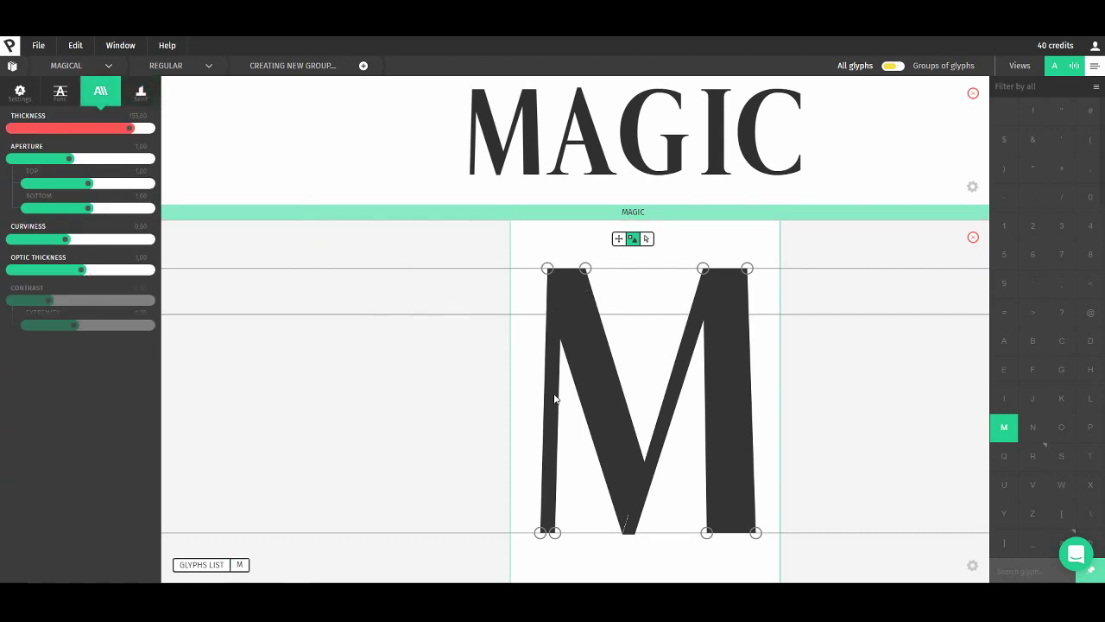
left_click(646, 238)
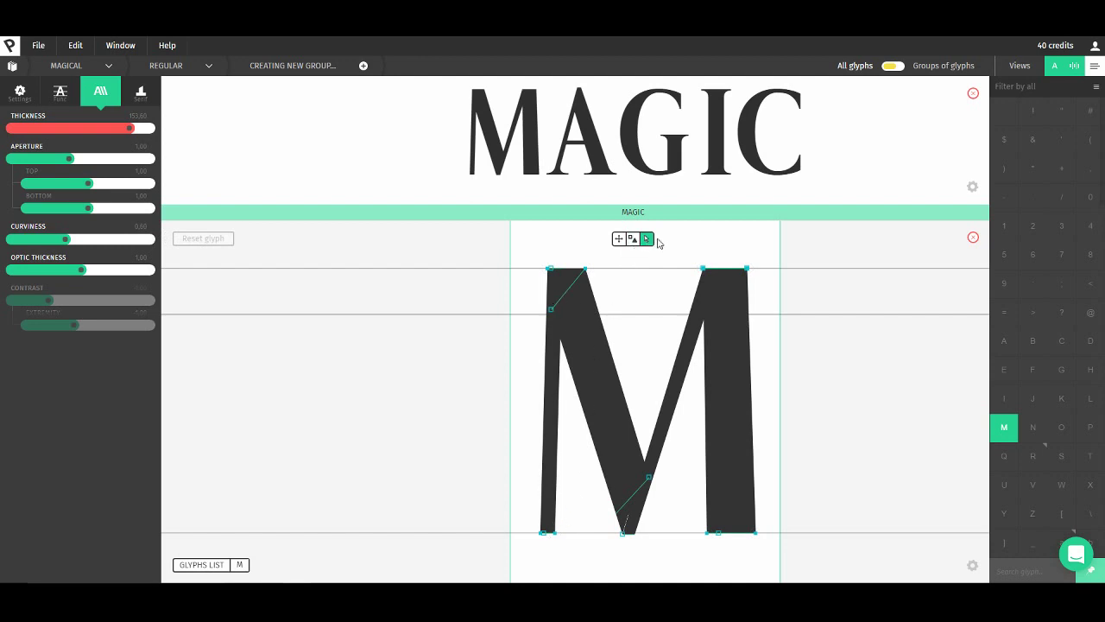
left_click_drag(518, 426, 493, 395)
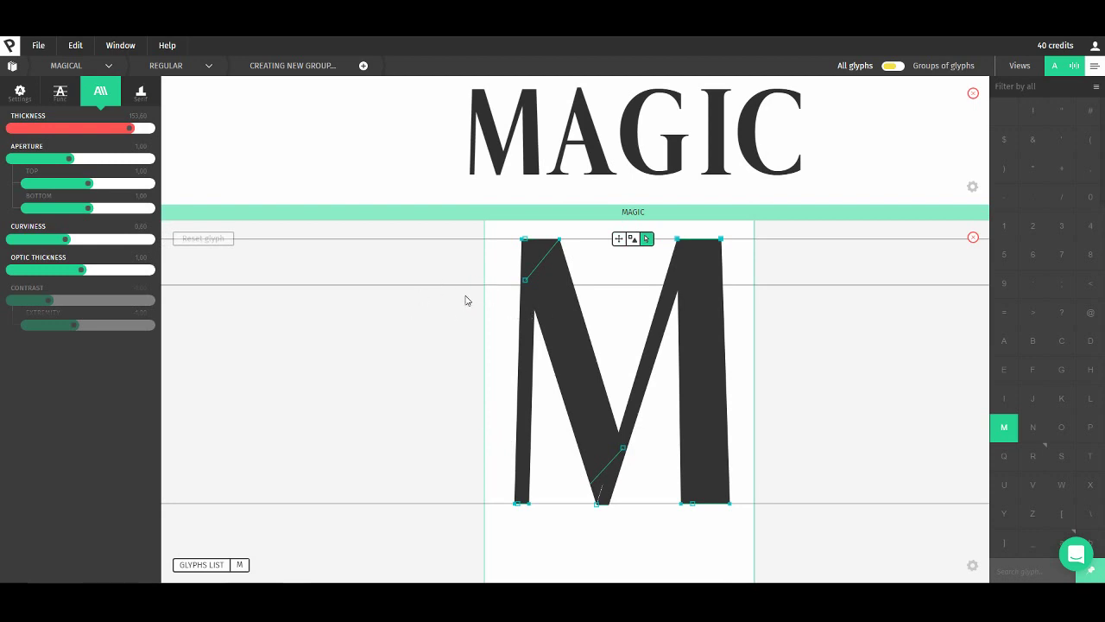
key("space")
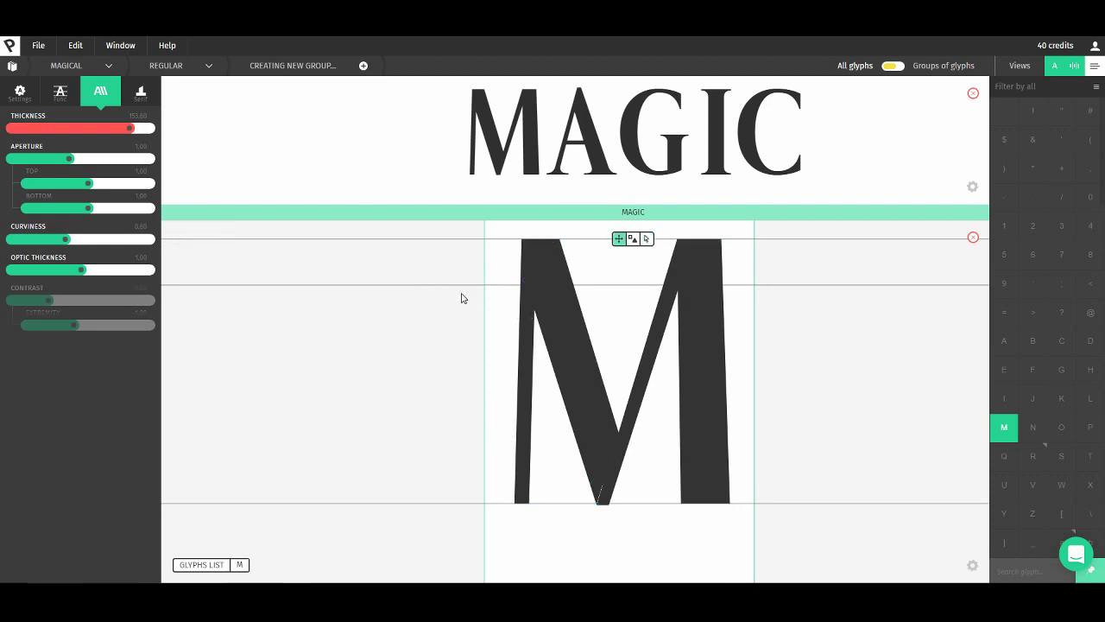
left_click_drag(437, 272, 383, 282)
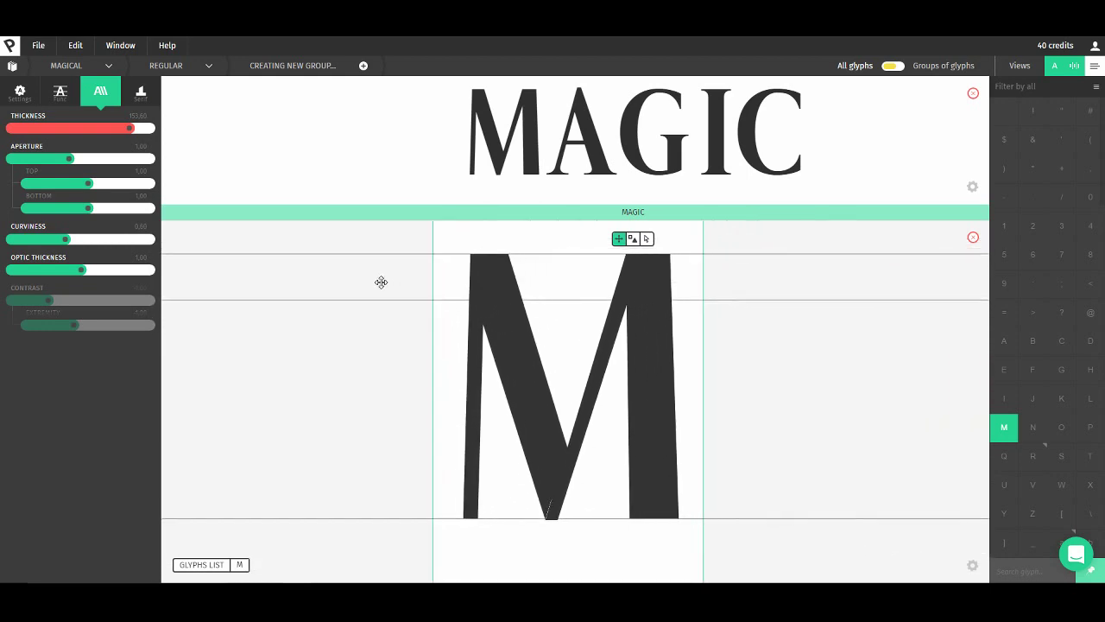
left_click_drag(380, 348, 442, 321)
key("space")
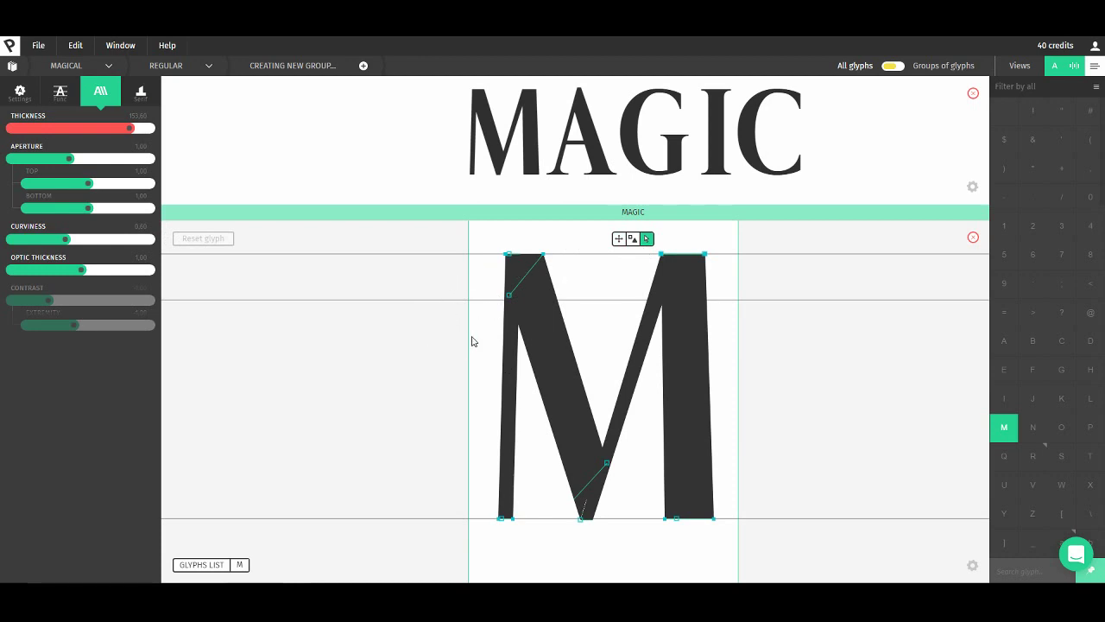
Select the skeleton node at the foot of the M's left stem, try rotating it, and undo each rotation
left_click(504, 522)
scroll(503, 521, "up", 3)
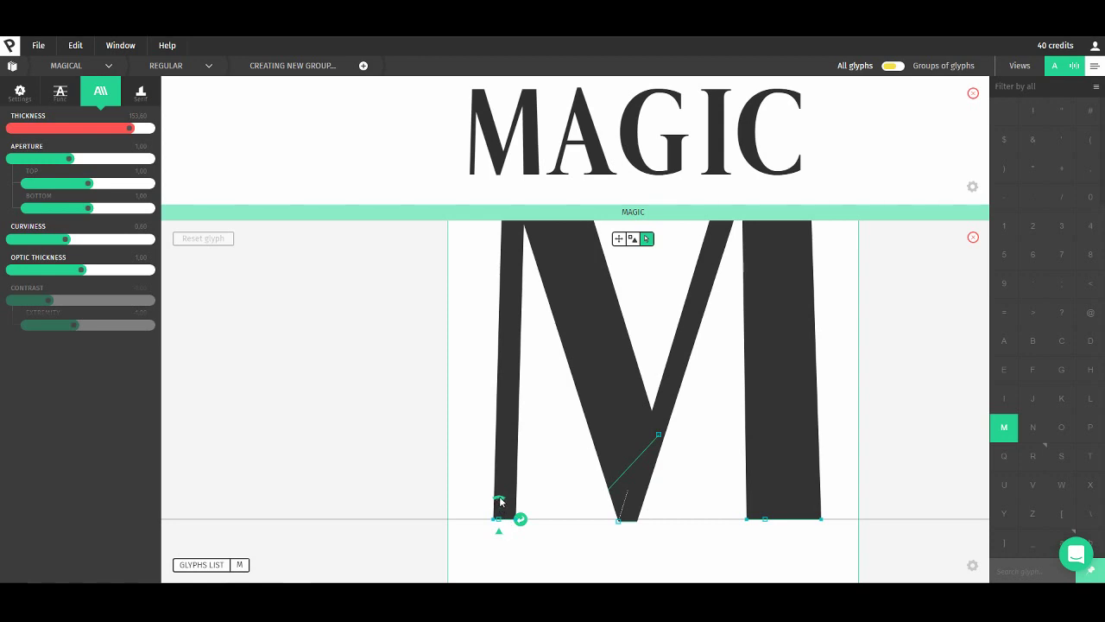
mouse_move(499, 496)
left_mouse_down()
mouse_move(519, 507)
mouse_move(500, 485)
left_mouse_up()
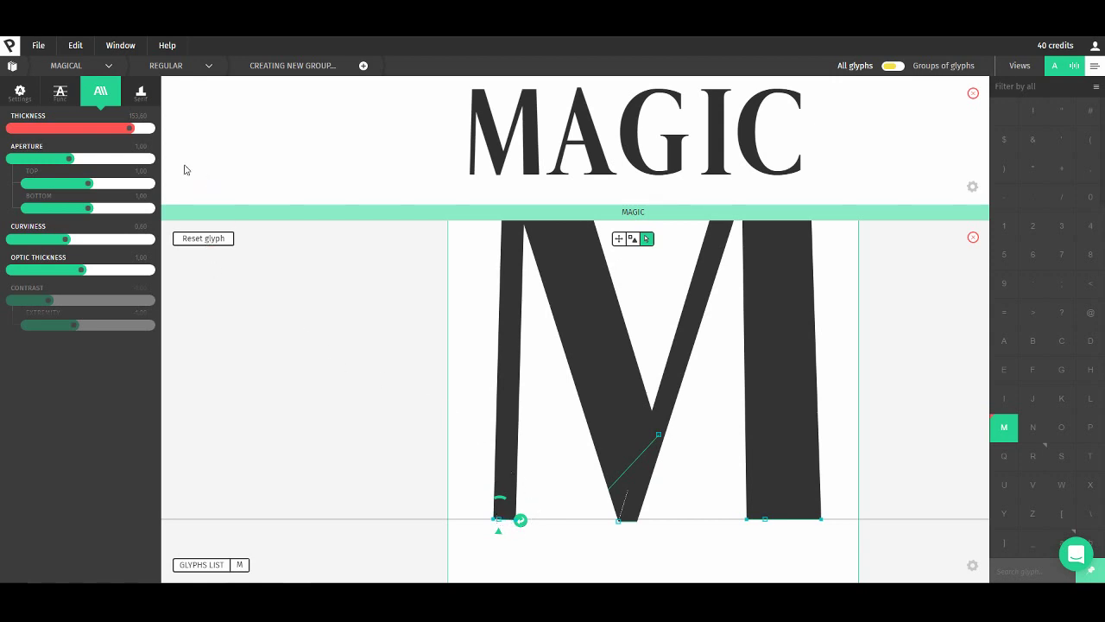
left_click(83, 49)
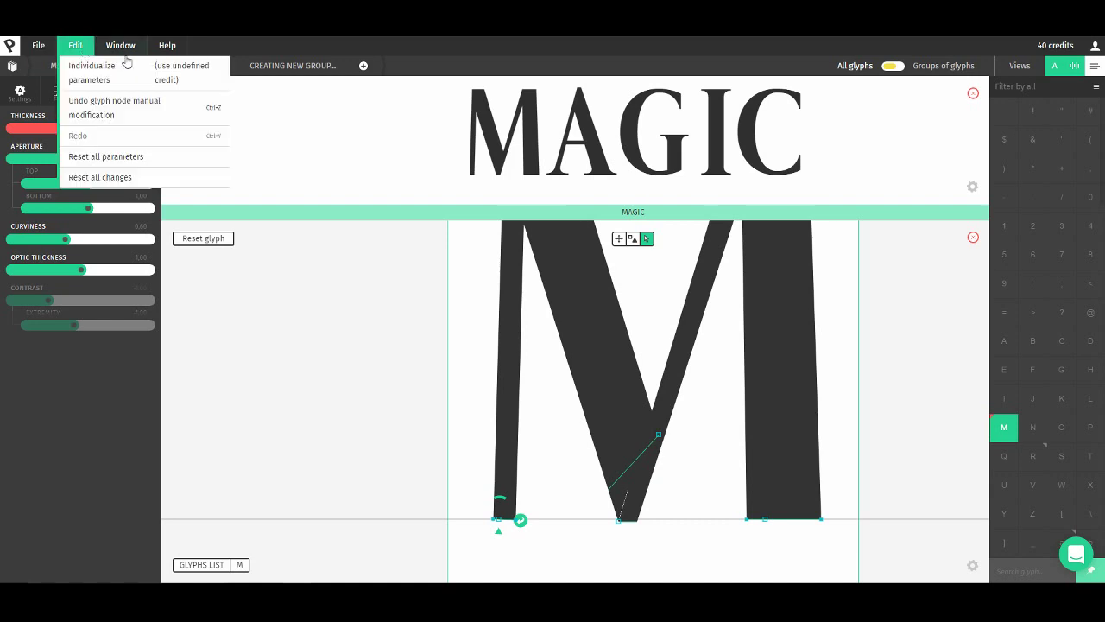
left_click(146, 115)
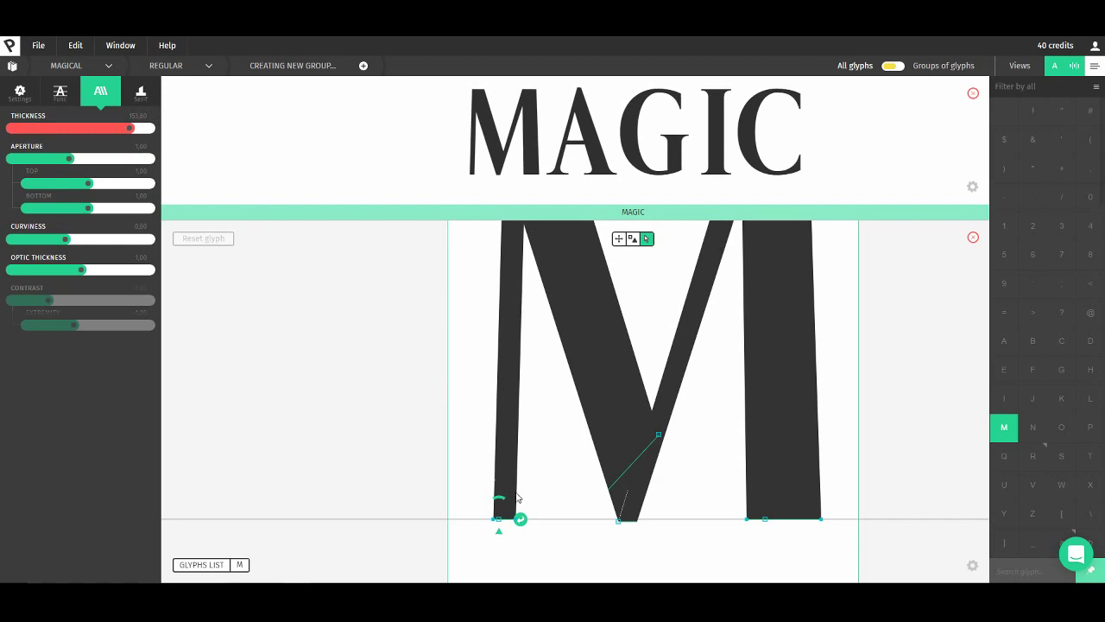
left_click_drag(498, 498, 514, 503)
key("ctrl+z")
Try moving the left stem's foot node up and to the left, and reset that node
scroll(466, 432, "up", 2)
left_click_drag(499, 521, 350, 414)
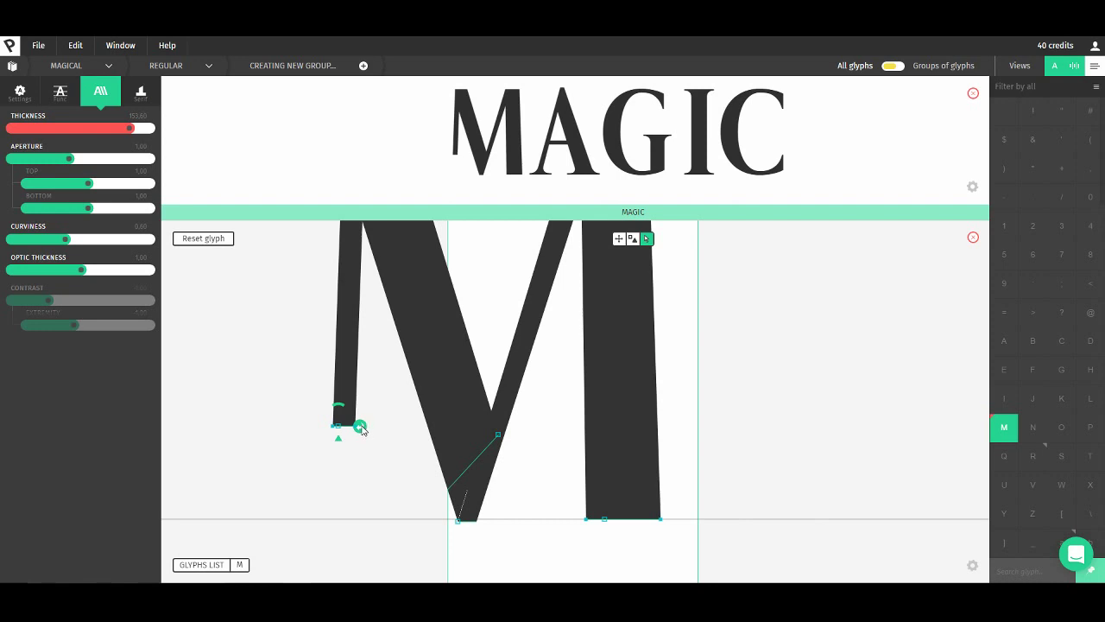
left_click(360, 426)
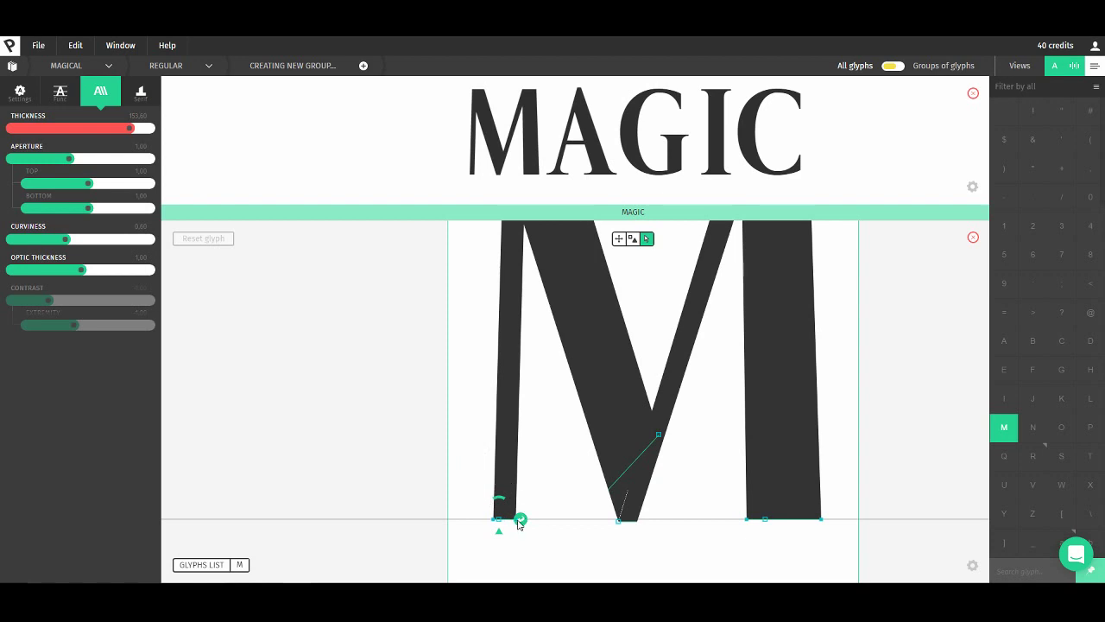
Narrow the foot of the M's left stem by moving its right contour point inward
scroll(520, 520, "up", 5)
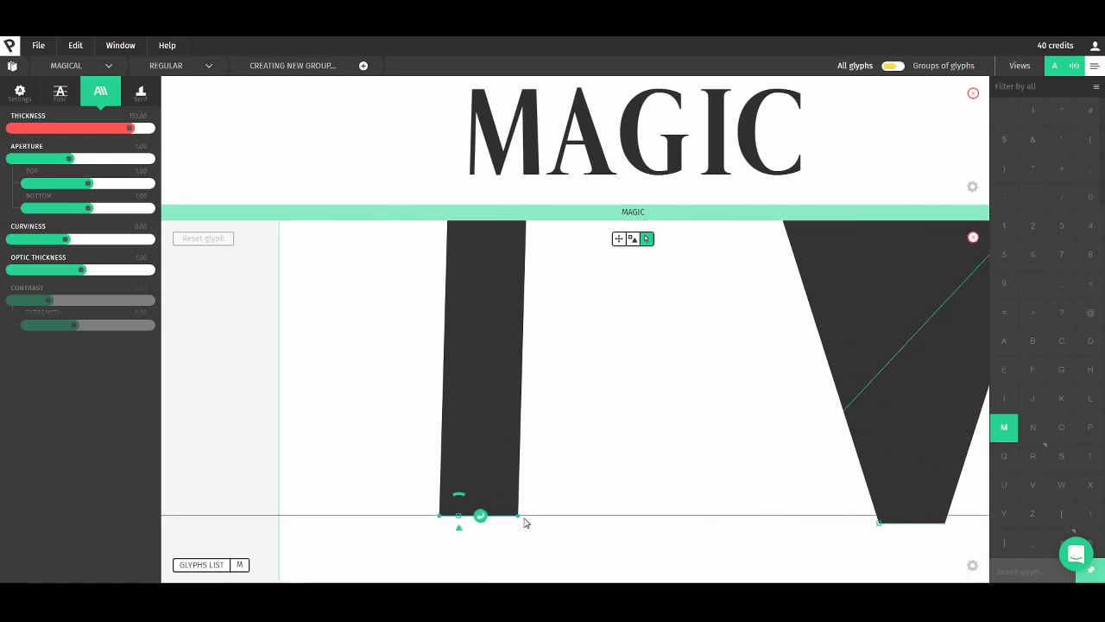
left_click_drag(523, 522, 480, 516)
key("space")
left_click_drag(556, 291, 529, 479)
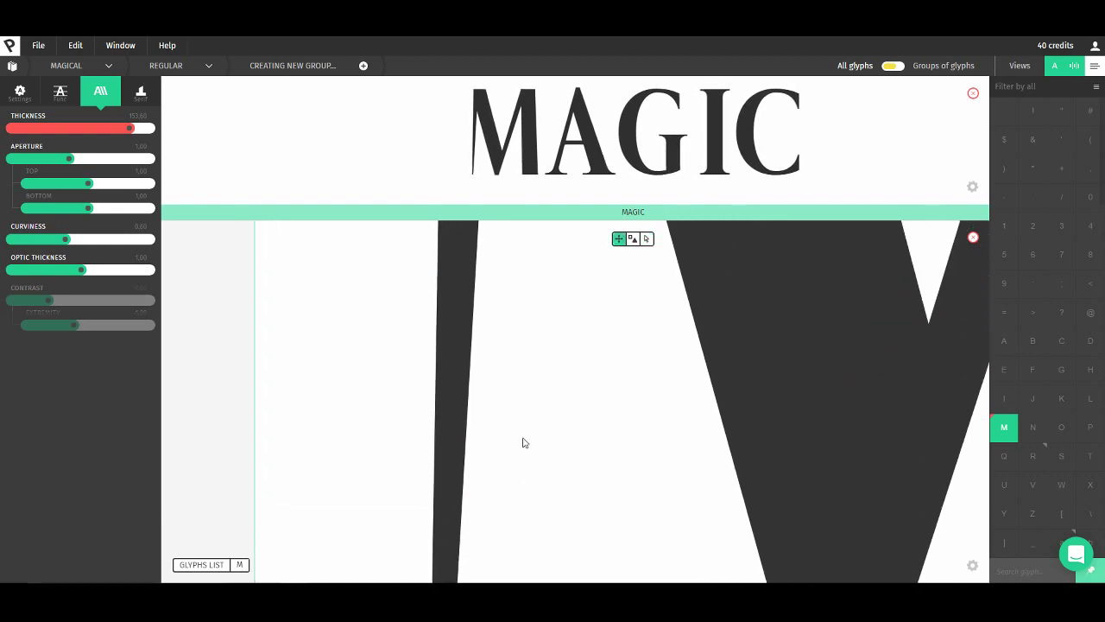
Thin the top of the M's left stem by adjusting its contour point and nudge the top node slightly right
scroll(519, 349, "down", 2)
key("space")
left_click_drag(522, 264, 496, 474)
left_click_drag(493, 281, 520, 477)
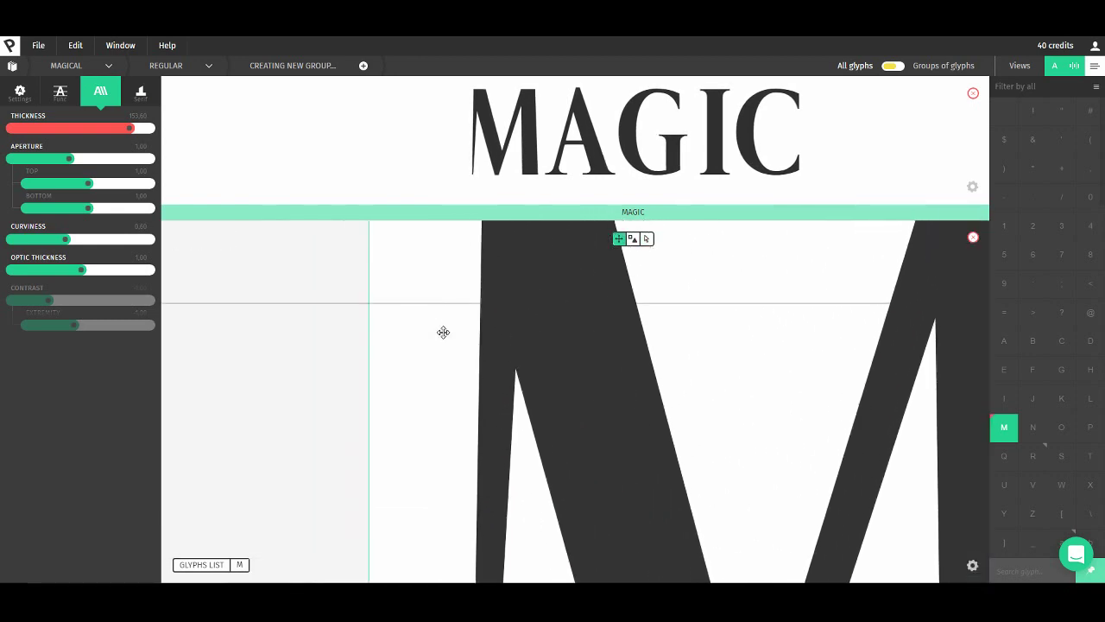
left_click_drag(438, 254, 449, 437)
left_click_drag(525, 344, 526, 343)
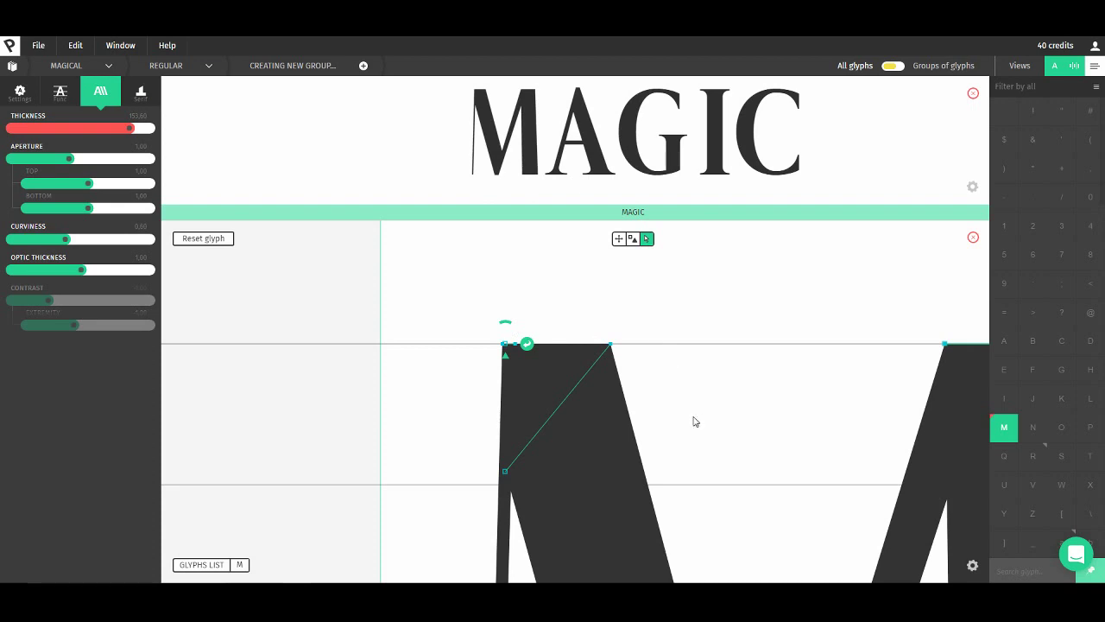
left_click_drag(514, 349, 517, 349)
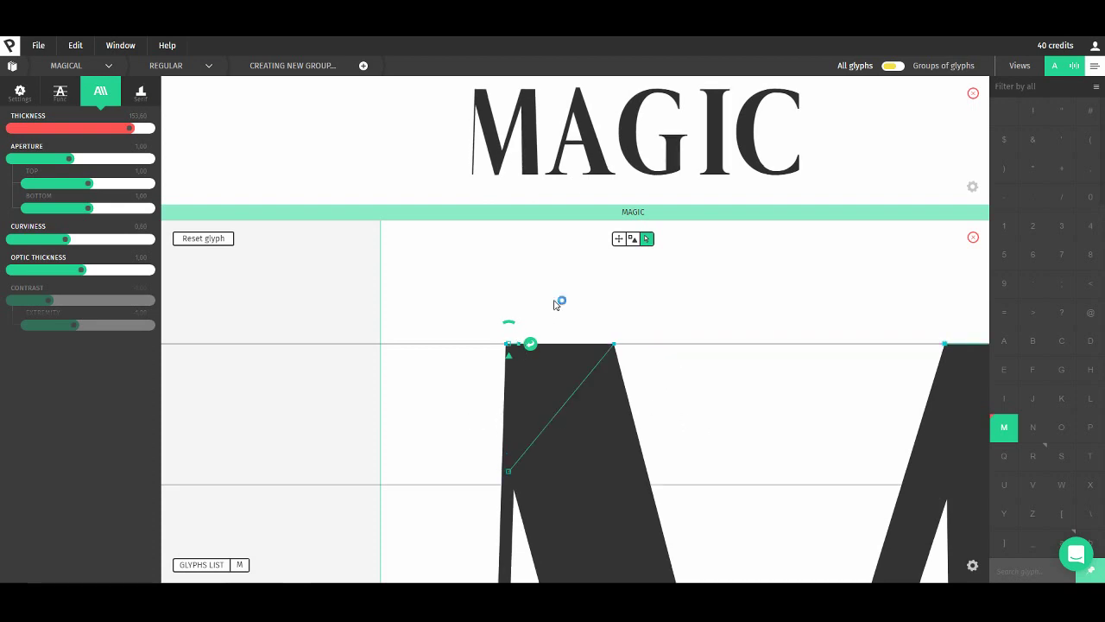
scroll(519, 348, "up", 2)
scroll(519, 348, "up", 3)
left_click_drag(507, 342, 527, 339)
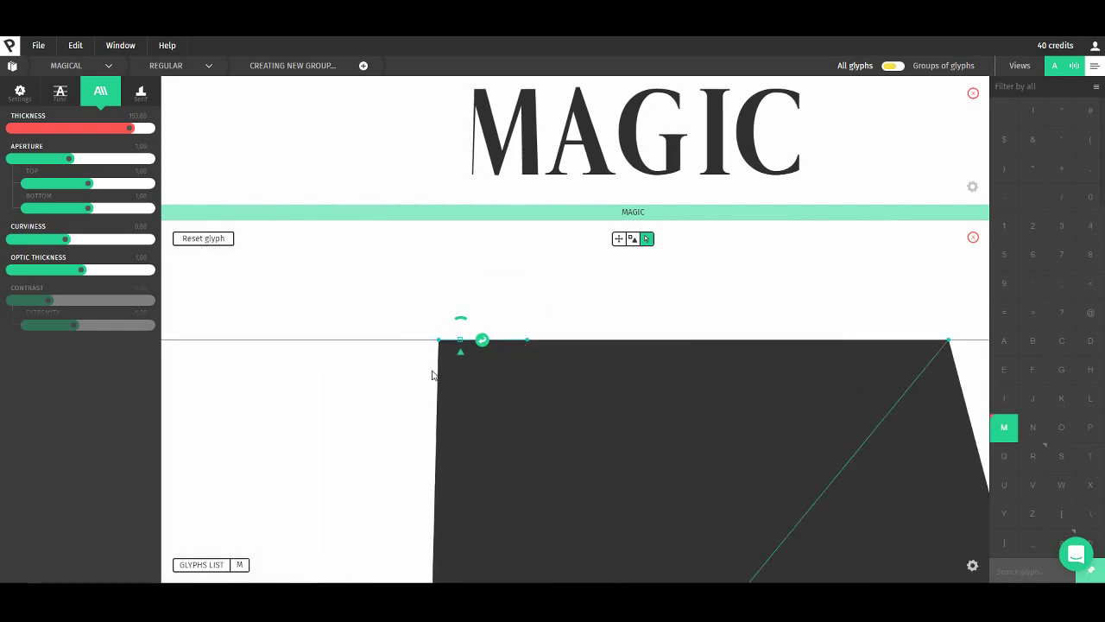
Widen the foot of the M's left stem slightly by moving its right contour point outward
scroll(423, 354, "down", 5)
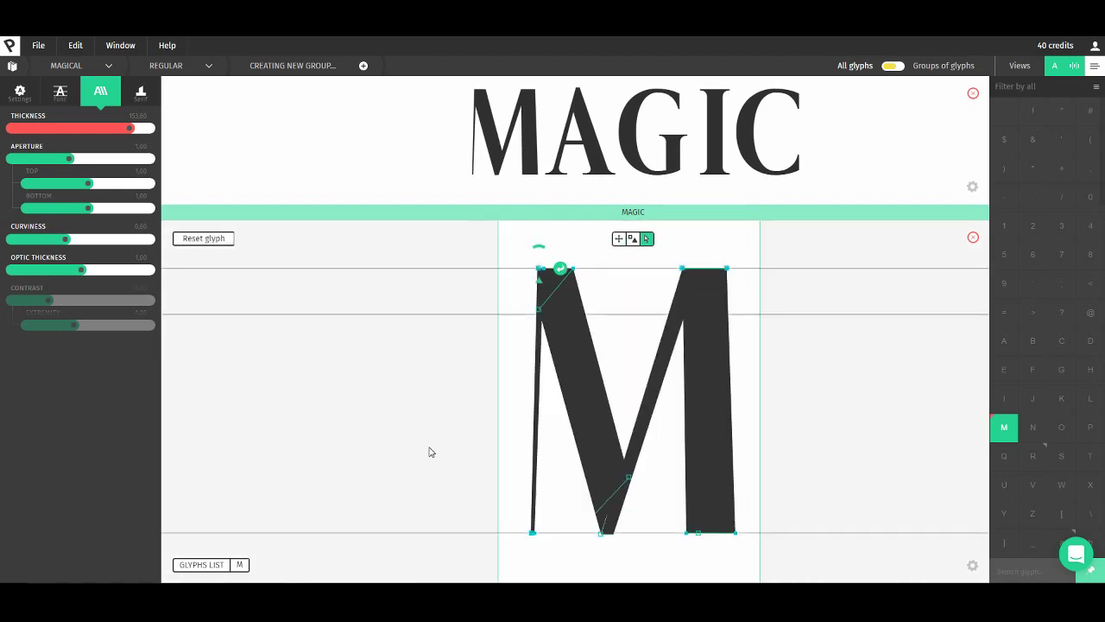
scroll(551, 539, "up", 4)
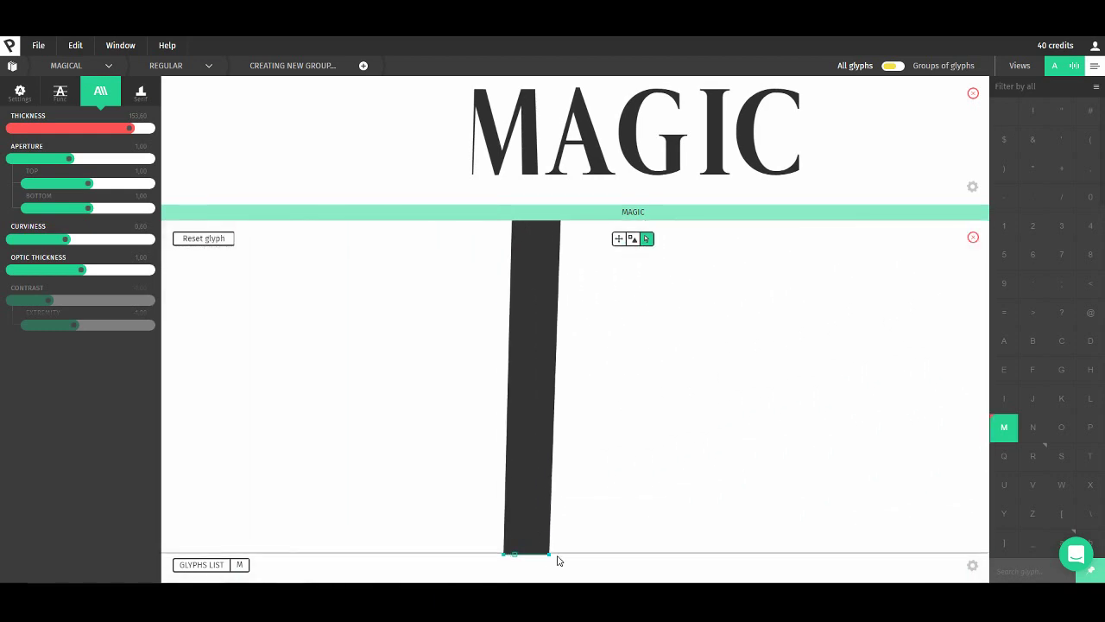
left_click_drag(547, 556, 560, 554)
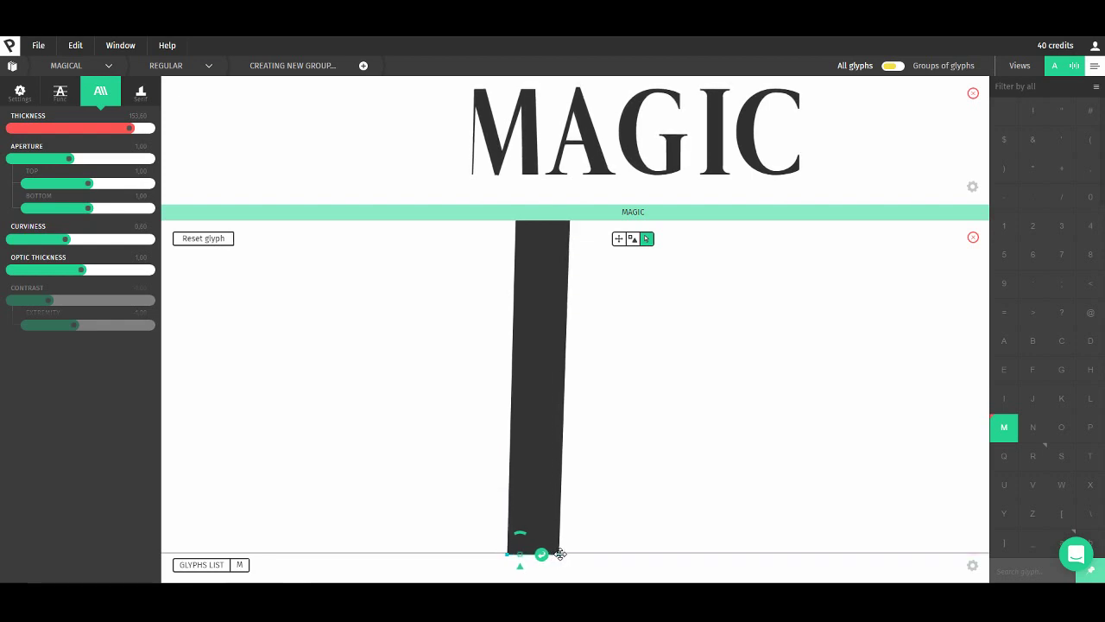
Examine the M's left stem and diagonals along their full height
key("space")
left_click_drag(506, 289, 486, 328)
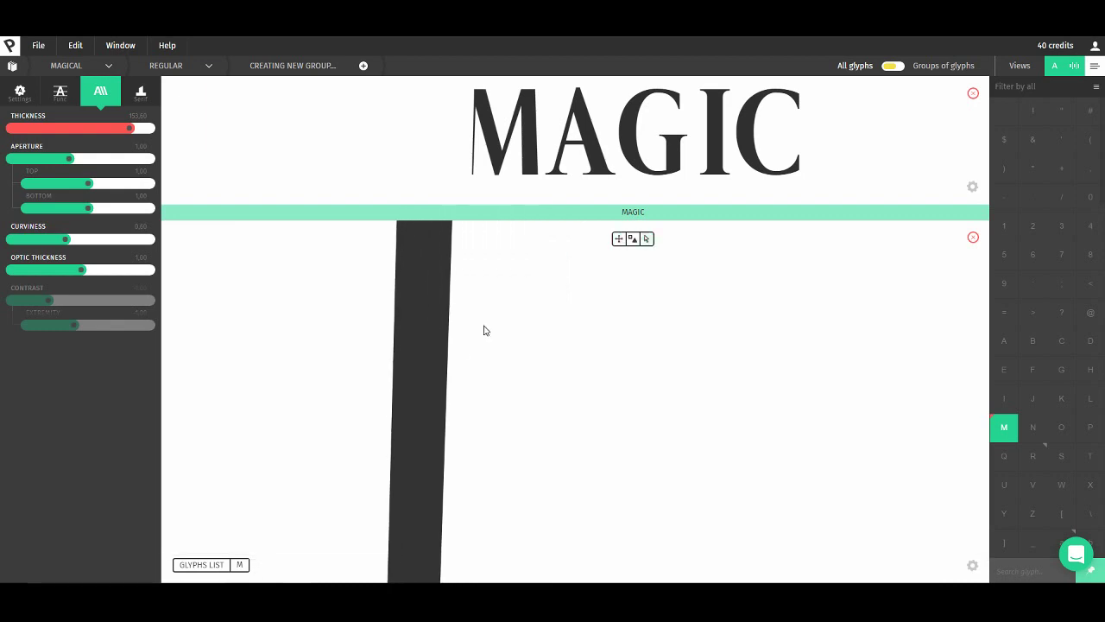
scroll(479, 320, "down", 4)
key("space")
left_click_drag(554, 255, 482, 427)
scroll(497, 314, "down", 4)
key("space")
left_click_drag(488, 292, 480, 409)
key("v")
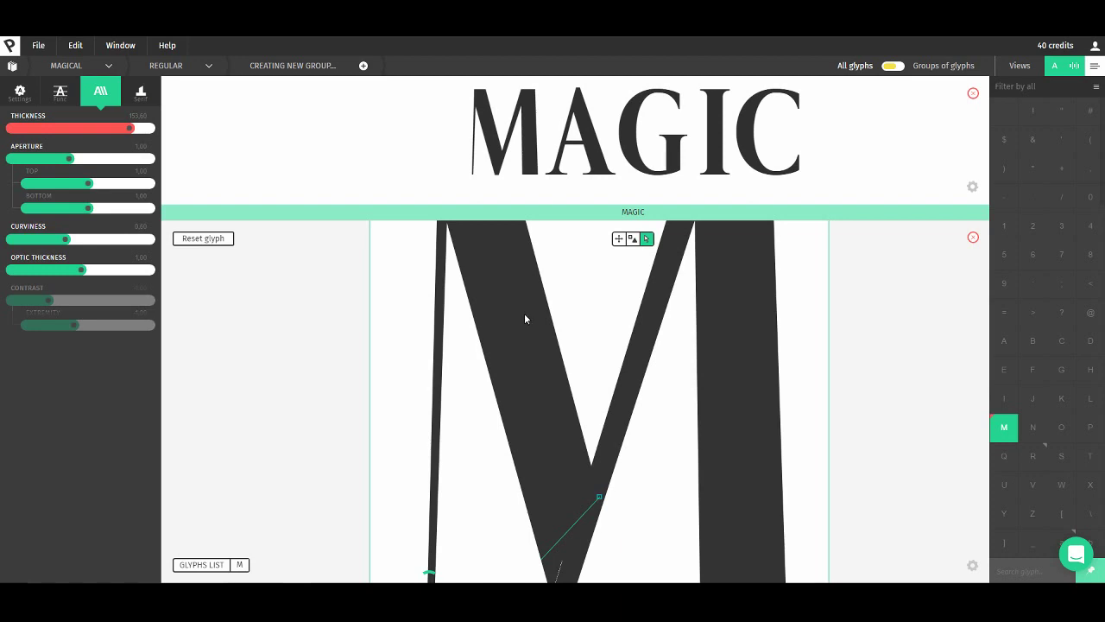
Narrow the M's central bottom vertex by moving its right contour point inward
key("space")
left_click_drag(584, 302, 472, 271)
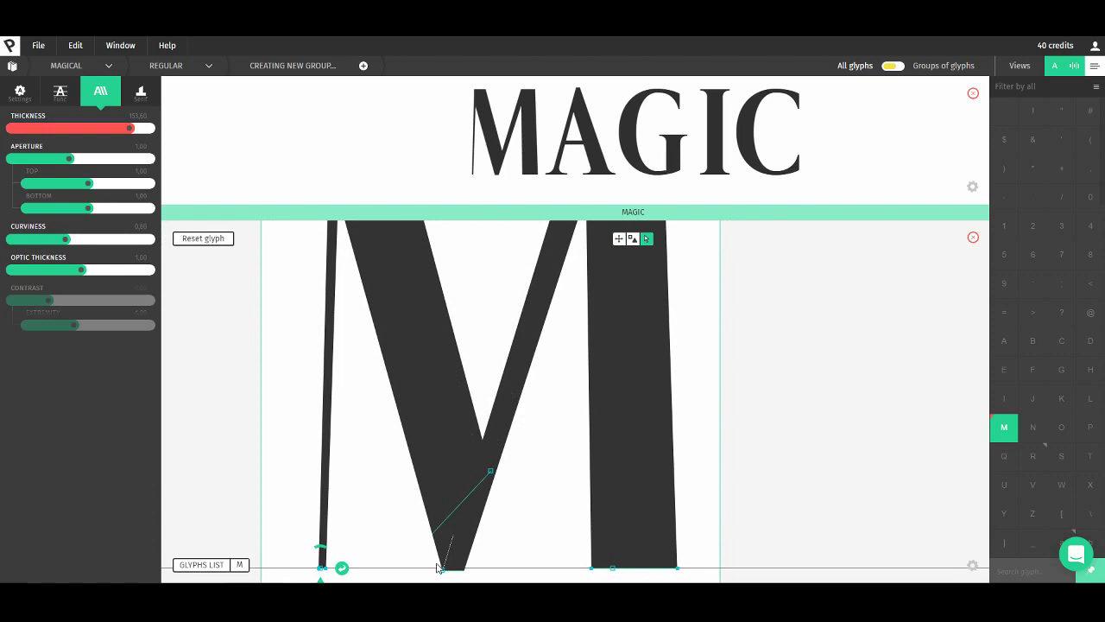
left_click_drag(491, 548, 555, 464)
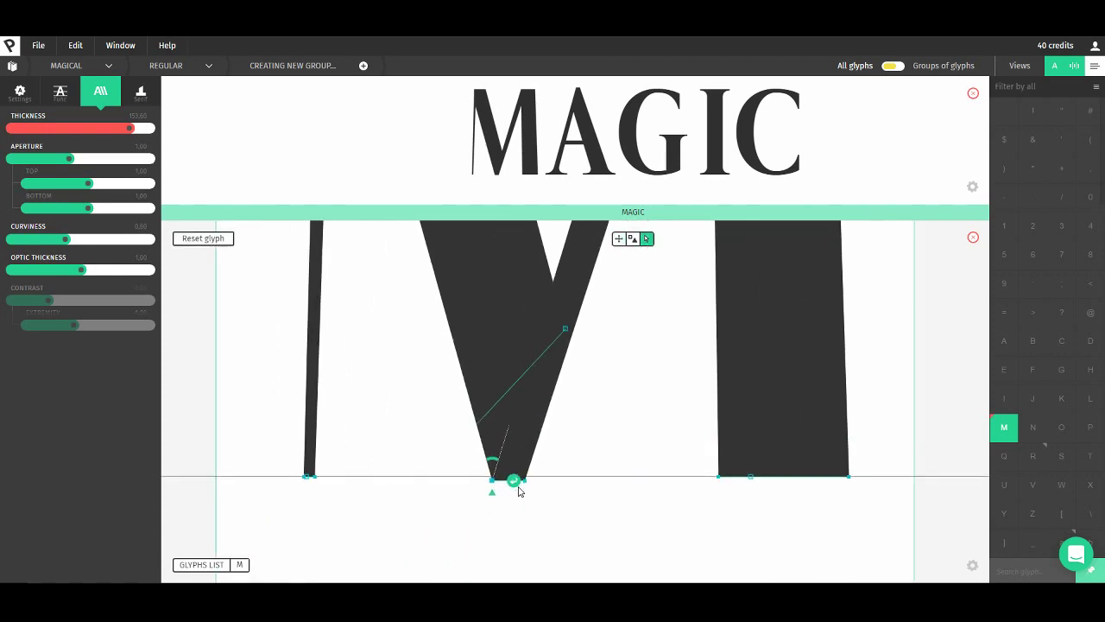
scroll(518, 473, "up", 3)
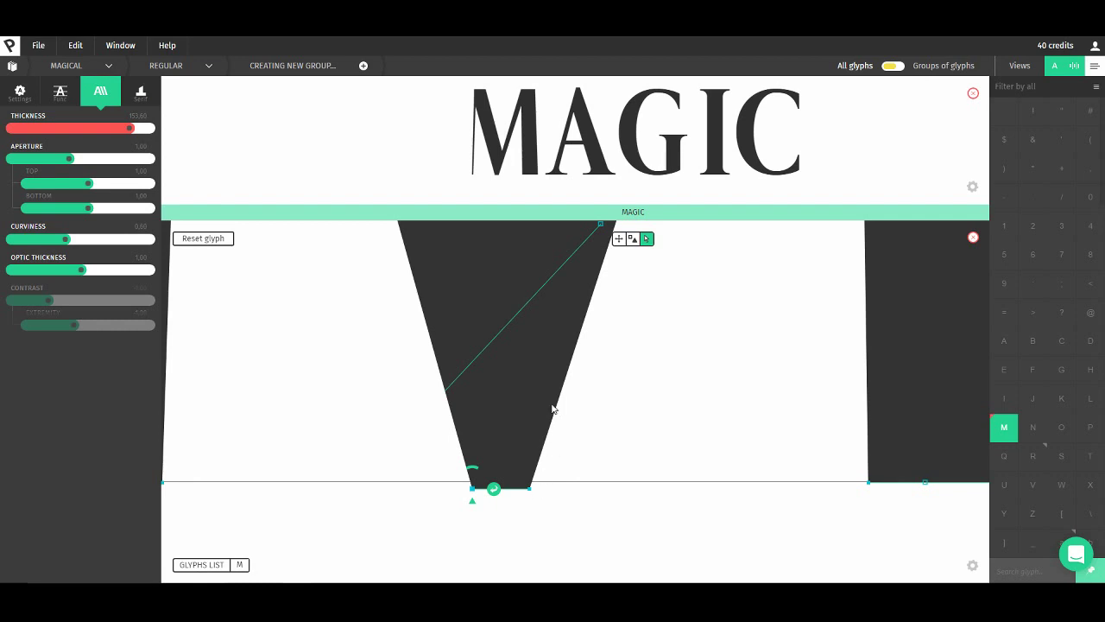
left_click_drag(538, 488, 506, 493)
Thin the upper end of the M's right diagonal by moving its contour point at the top inward
key("space")
left_click_drag(643, 283, 580, 500)
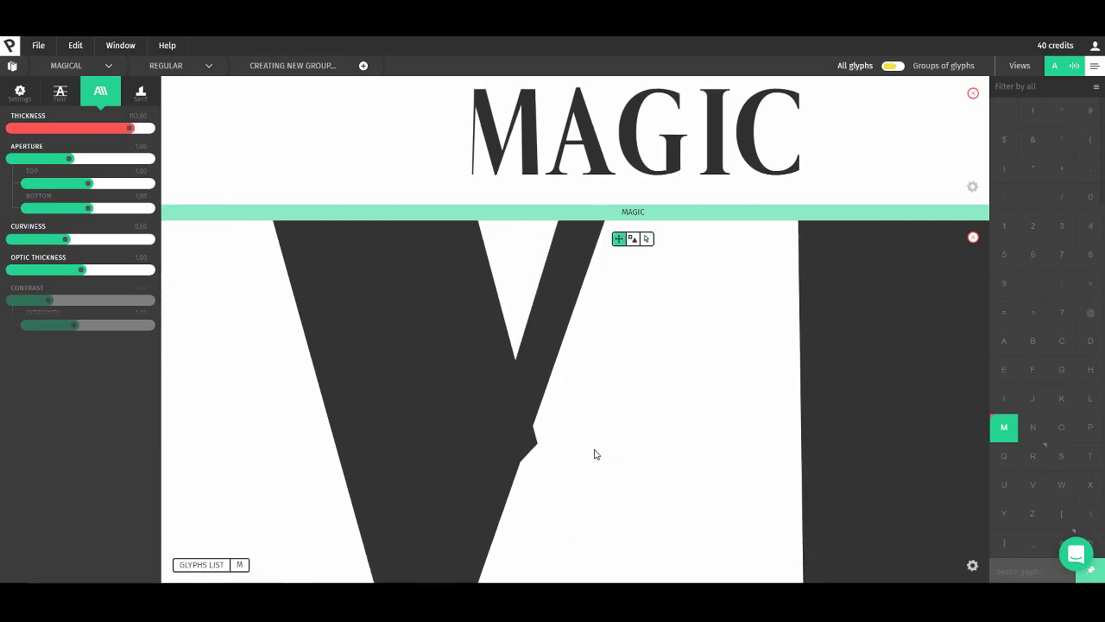
left_click_drag(643, 304, 571, 503)
left_click_drag(634, 323, 578, 527)
left_click_drag(617, 341, 571, 527)
left_click_drag(562, 256, 535, 397)
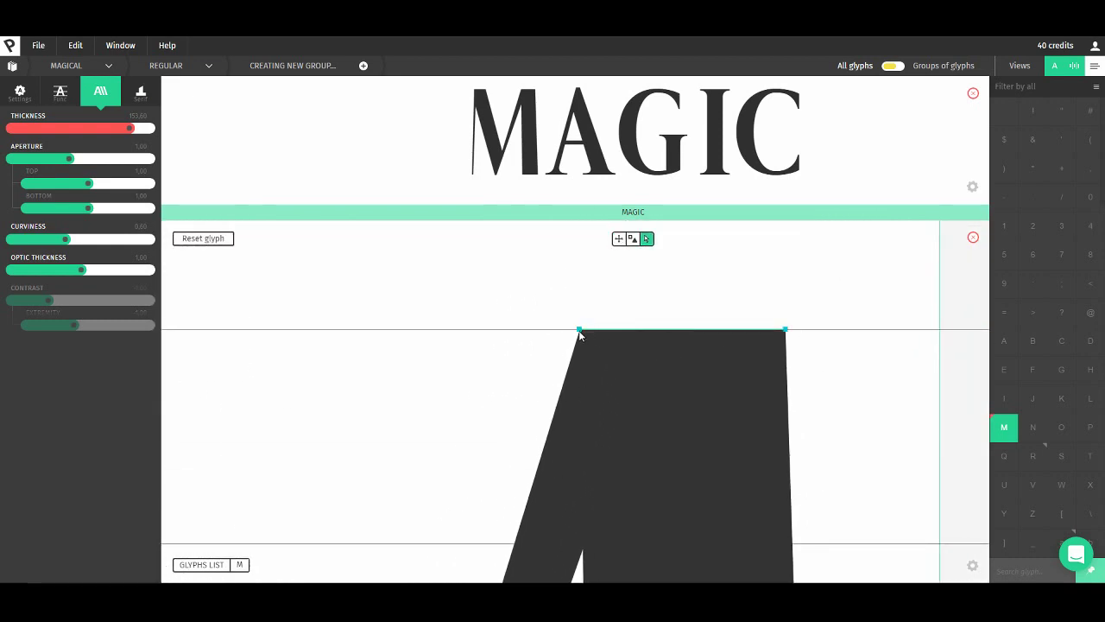
left_click_drag(659, 330, 614, 331)
Move the protruding node at the junction of the M's diagonals up and inward to lie within the letter's outline
key("space")
left_click_drag(406, 451, 469, 272)
left_click_drag(411, 442, 474, 238)
left_click_drag(424, 509, 475, 233)
left_click_drag(450, 566, 463, 359)
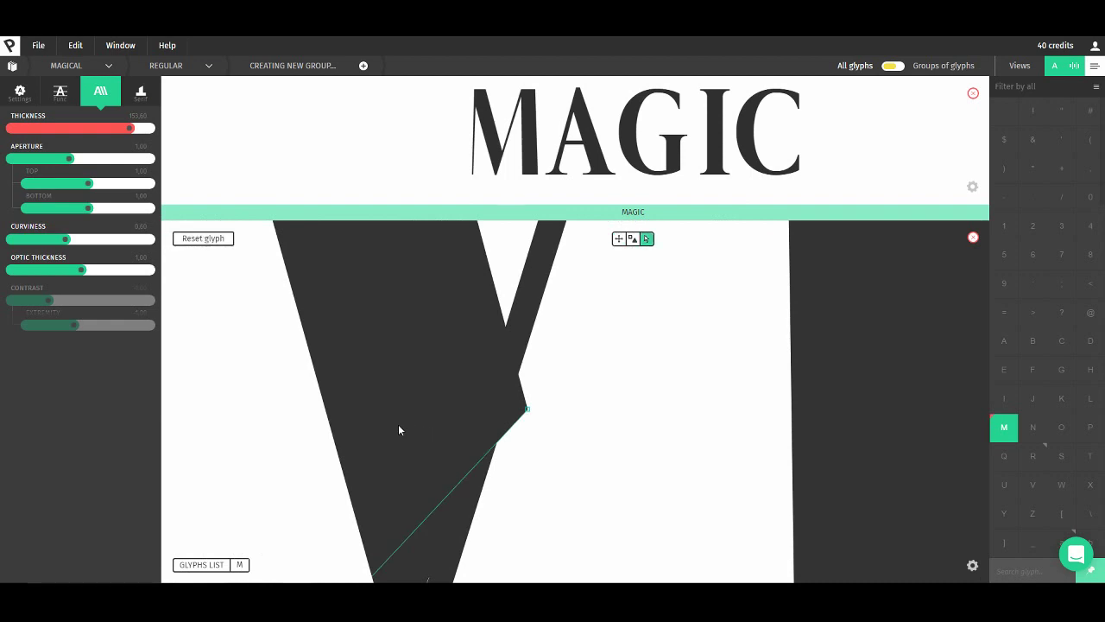
scroll(307, 434, "down", 2)
key("space")
left_click_drag(323, 455, 325, 400)
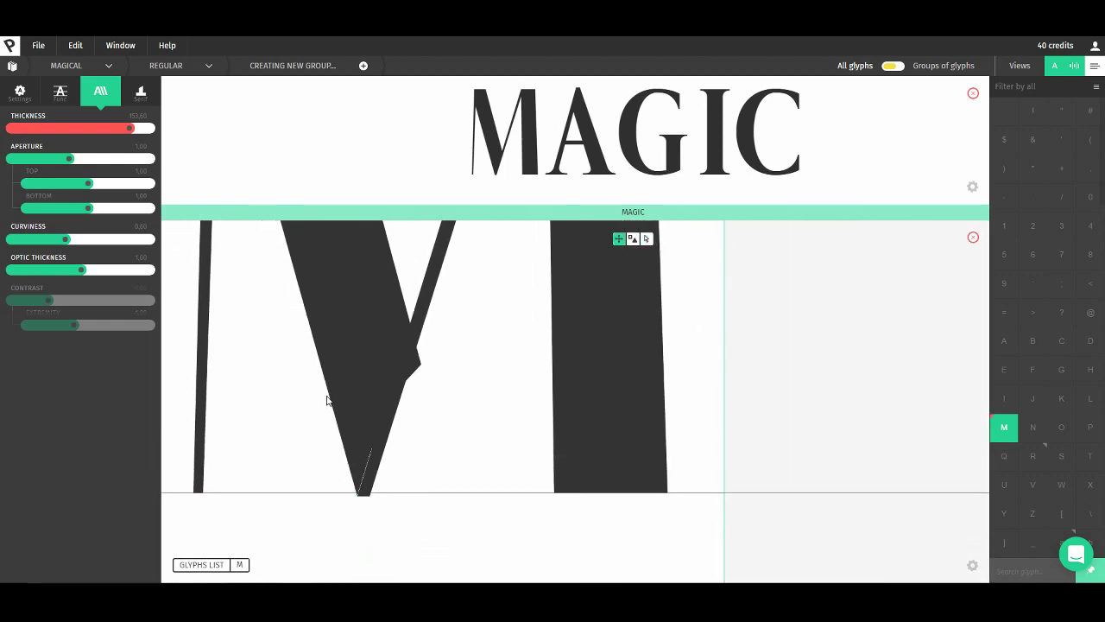
left_click(421, 363)
scroll(469, 413, "up", 4)
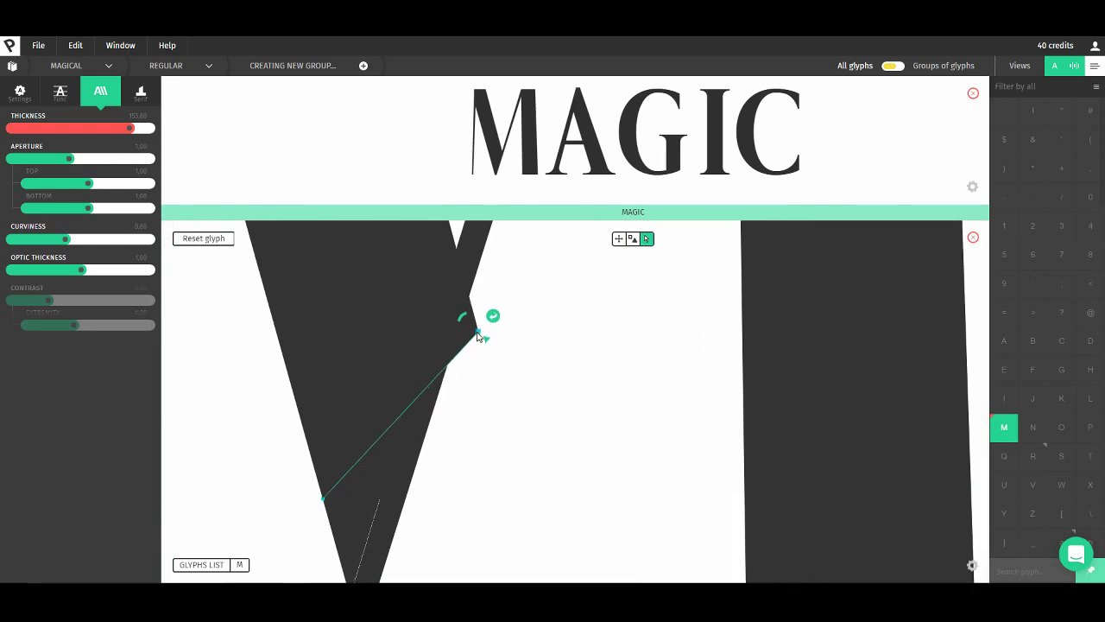
left_click_drag(479, 332, 443, 291)
Nudge the junction node of the M's diagonals slightly right to fit the thin diagonal, and view the whole glyph
left_click_drag(436, 407, 535, 424)
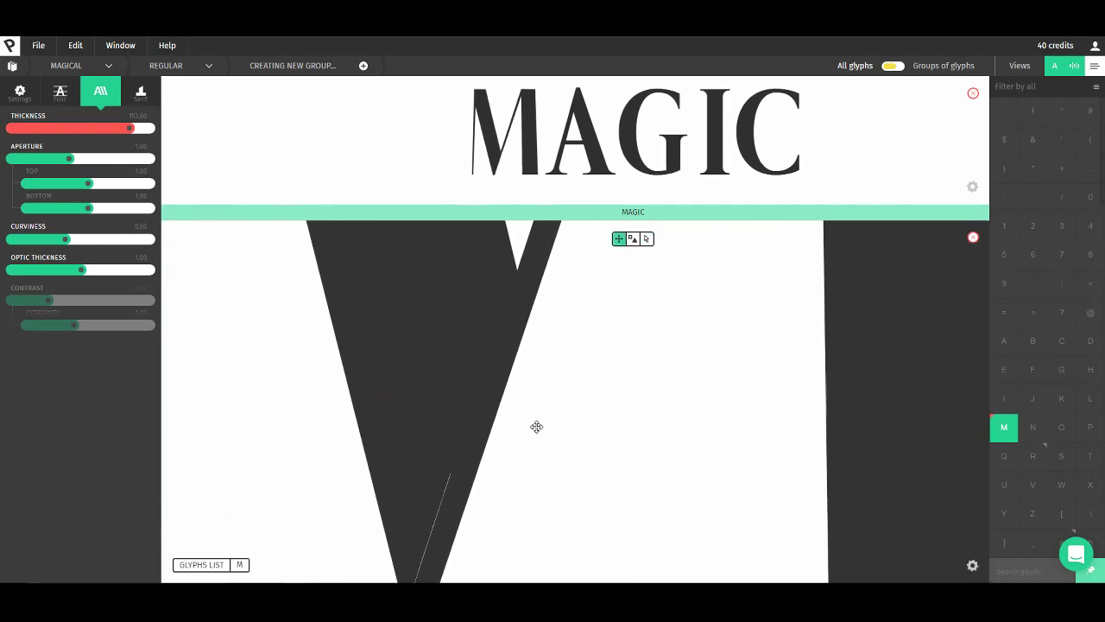
scroll(483, 392, "down", 3)
left_click_drag(555, 304, 587, 440)
left_click_drag(548, 487, 561, 486)
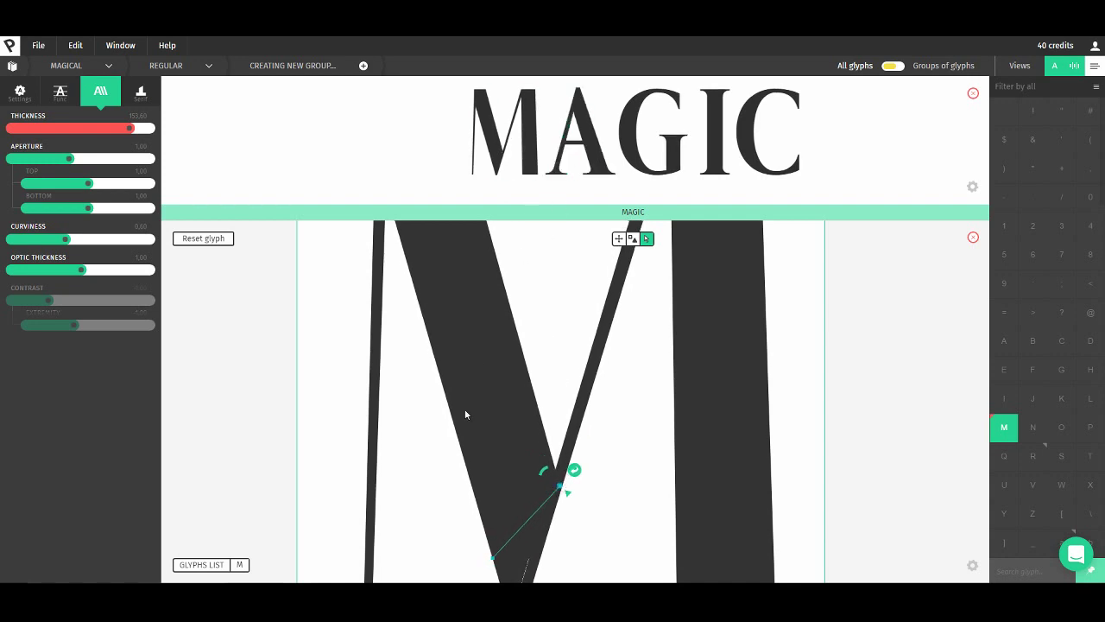
scroll(452, 345, "down", 5)
left_click_drag(359, 305, 394, 340)
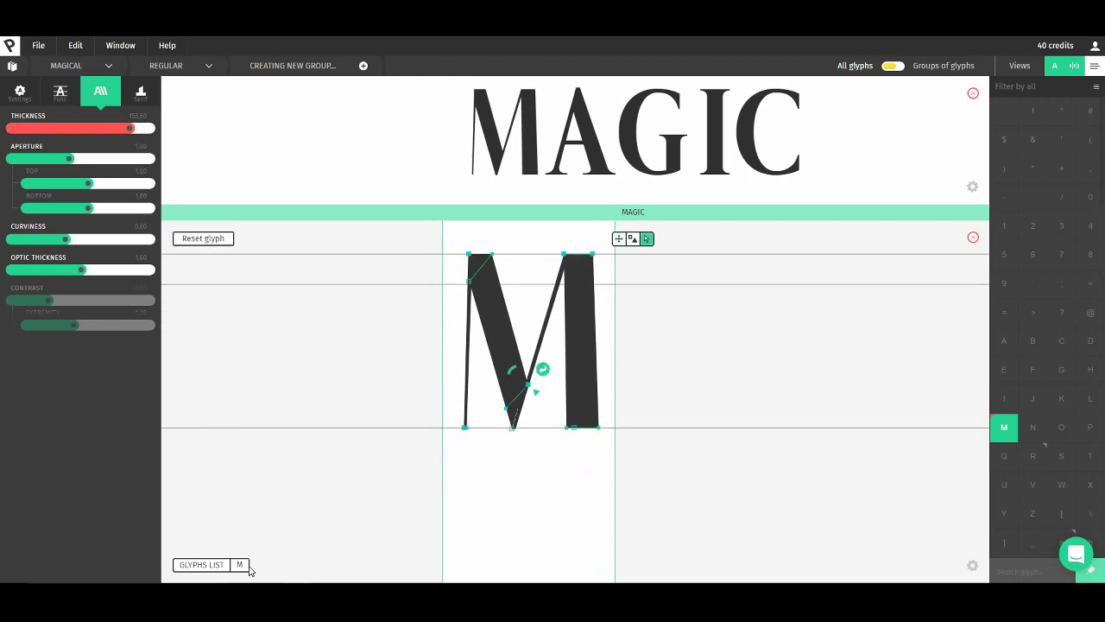
Switch to the A glyph and remove the serifs from both of its feet by setting their components to none
key("shift+a")
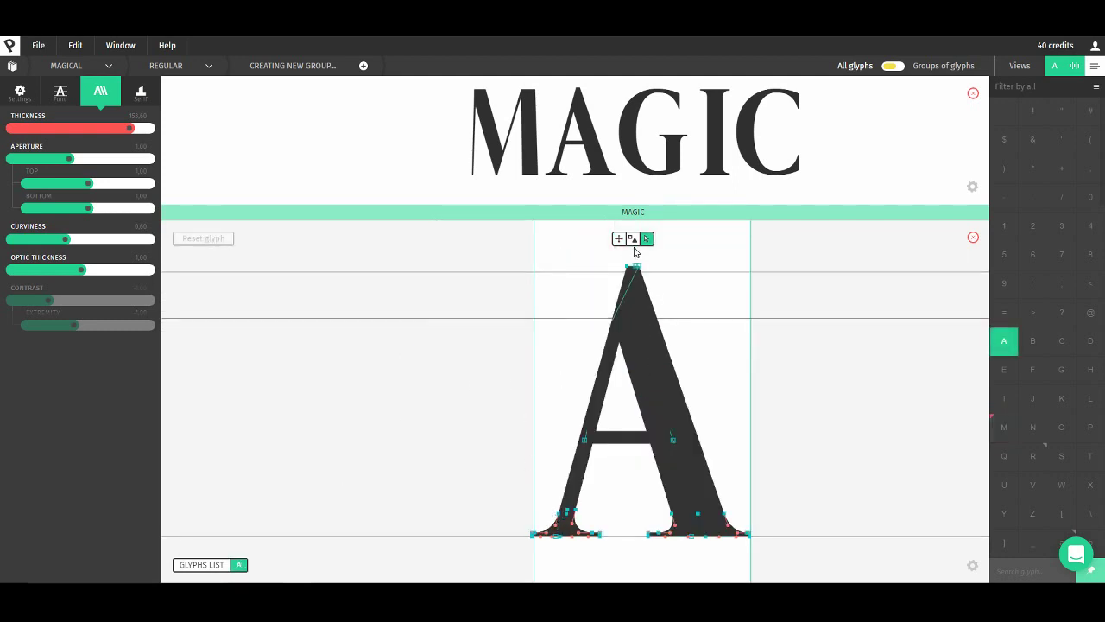
left_click(633, 239)
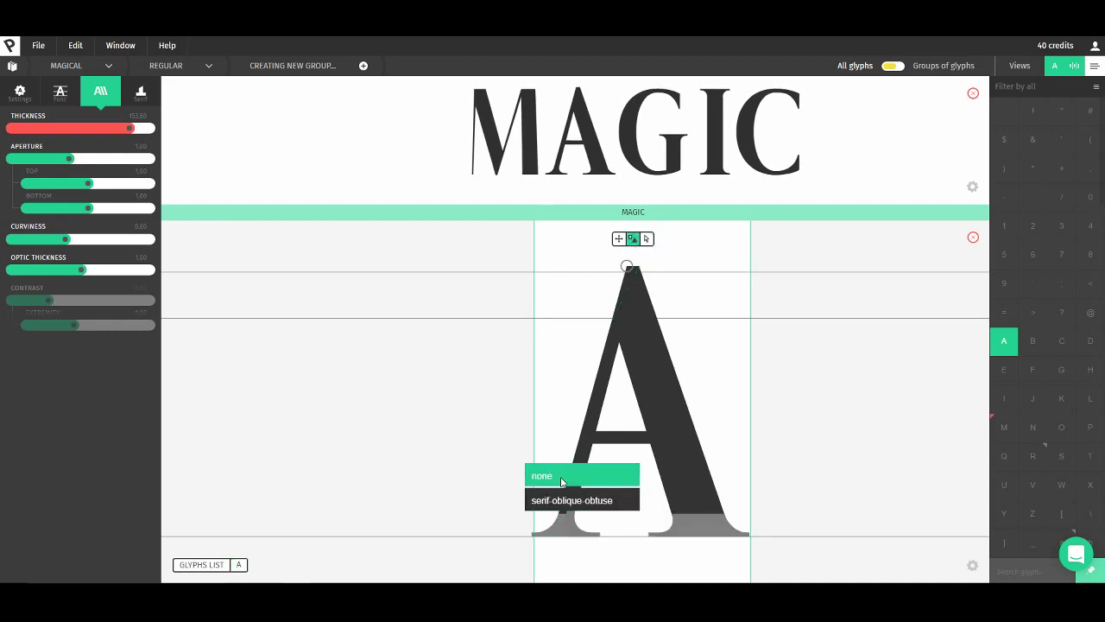
left_click(552, 533)
left_click(576, 474)
left_click(684, 519)
left_click(680, 475)
left_click(724, 528)
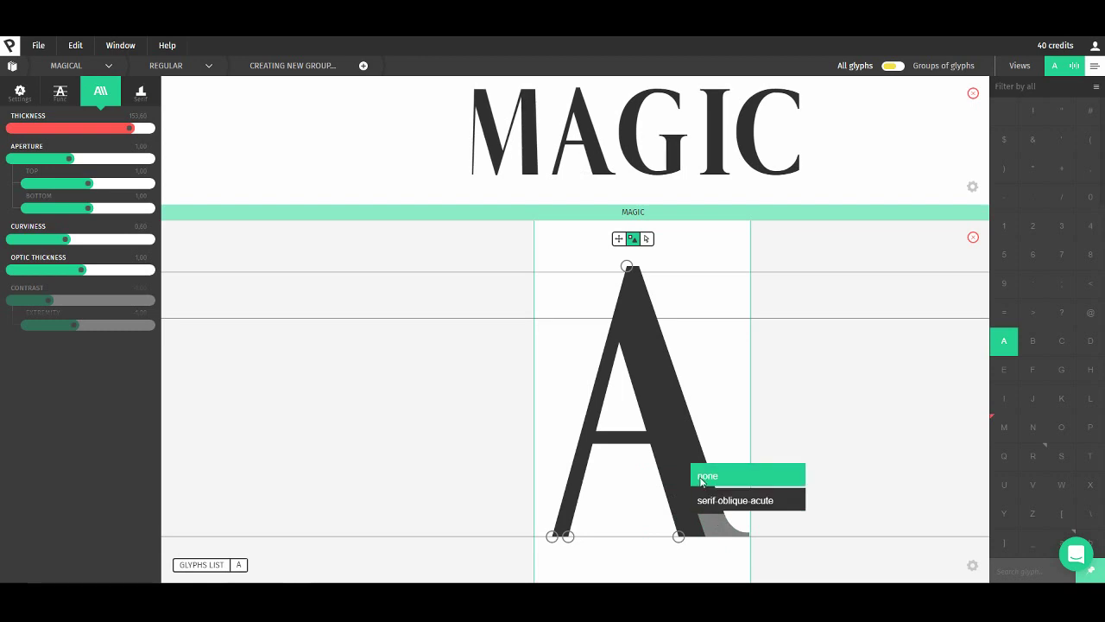
left_click(703, 481)
Narrow the foot of the A's left diagonal by moving its right contour point inward in node editing mode
left_click(649, 240)
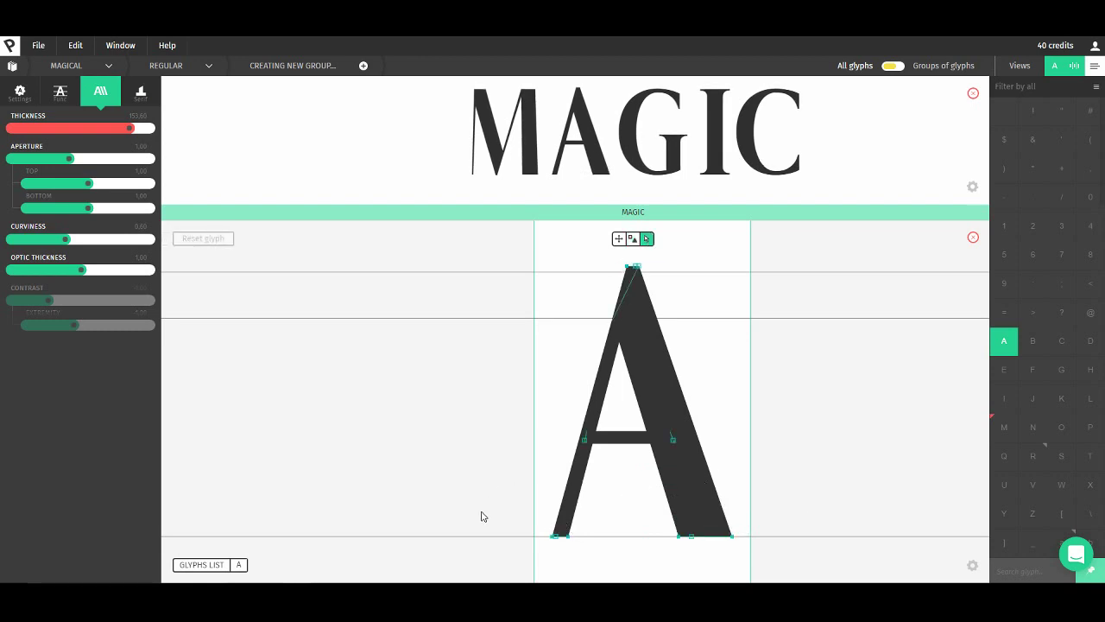
key("space")
left_click_drag(482, 513, 516, 434)
scroll(600, 451, "up", 6)
key("space")
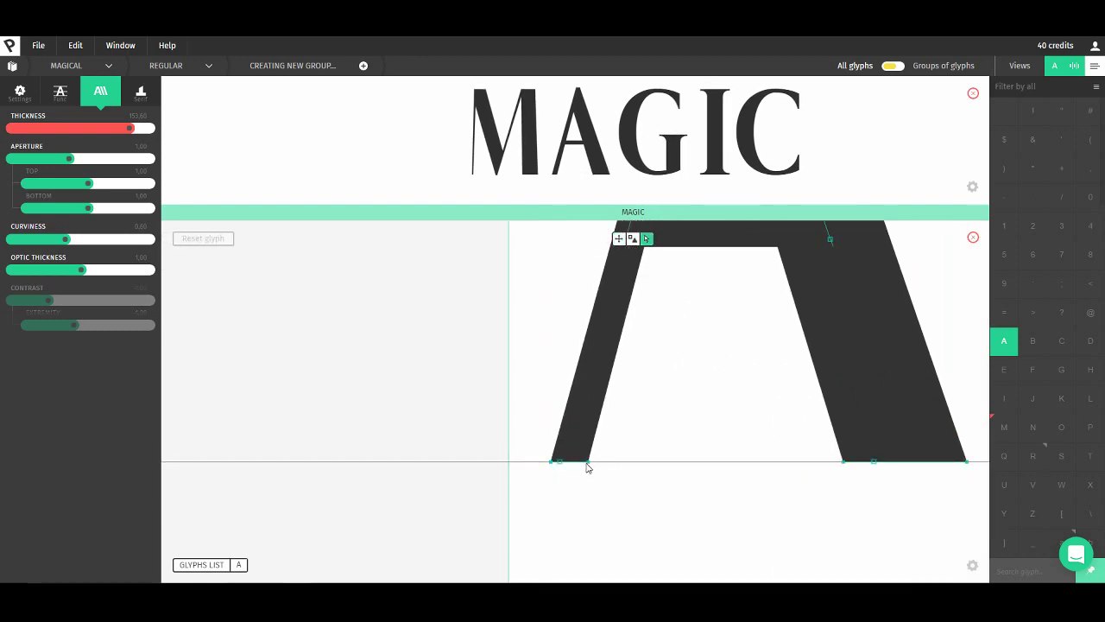
scroll(594, 471, "up", 3)
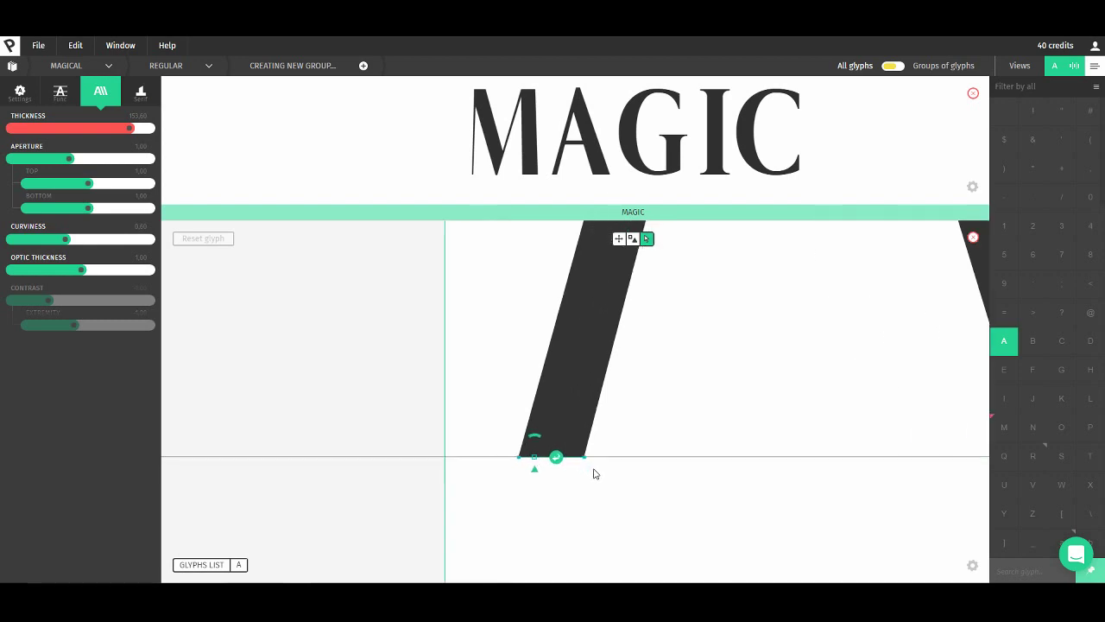
left_click_drag(586, 456, 547, 455)
Narrow the A's apex by moving its left contour point inward
scroll(639, 528, "up", 5)
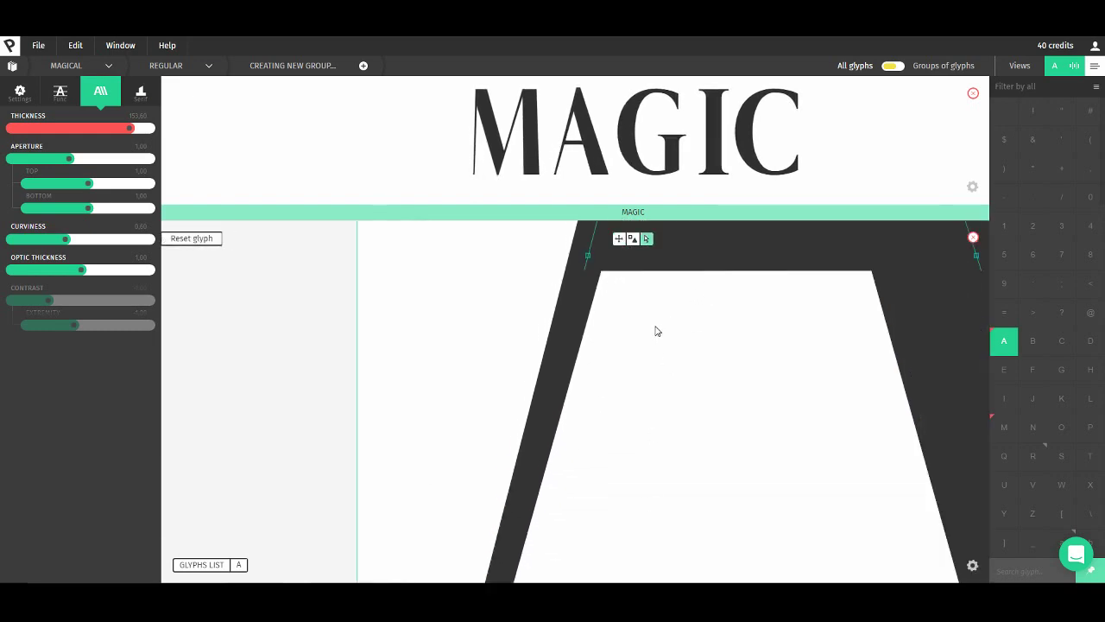
scroll(652, 325, "down", 5)
scroll(633, 267, "up", 5)
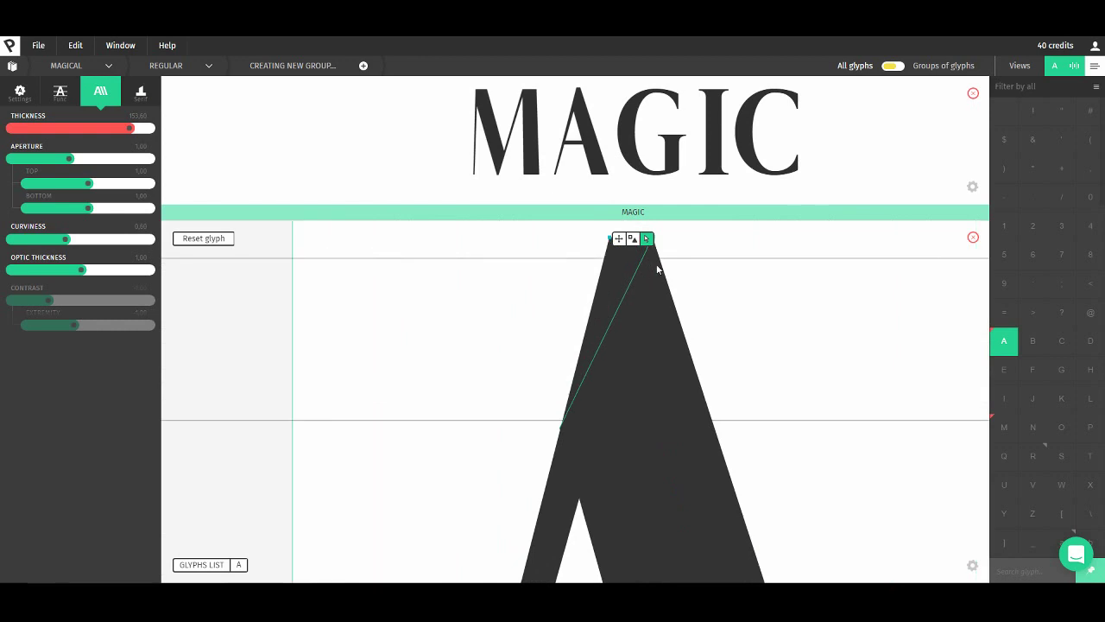
key("space")
left_click_drag(708, 249, 720, 329)
scroll(658, 319, "up", 3)
left_click(646, 316)
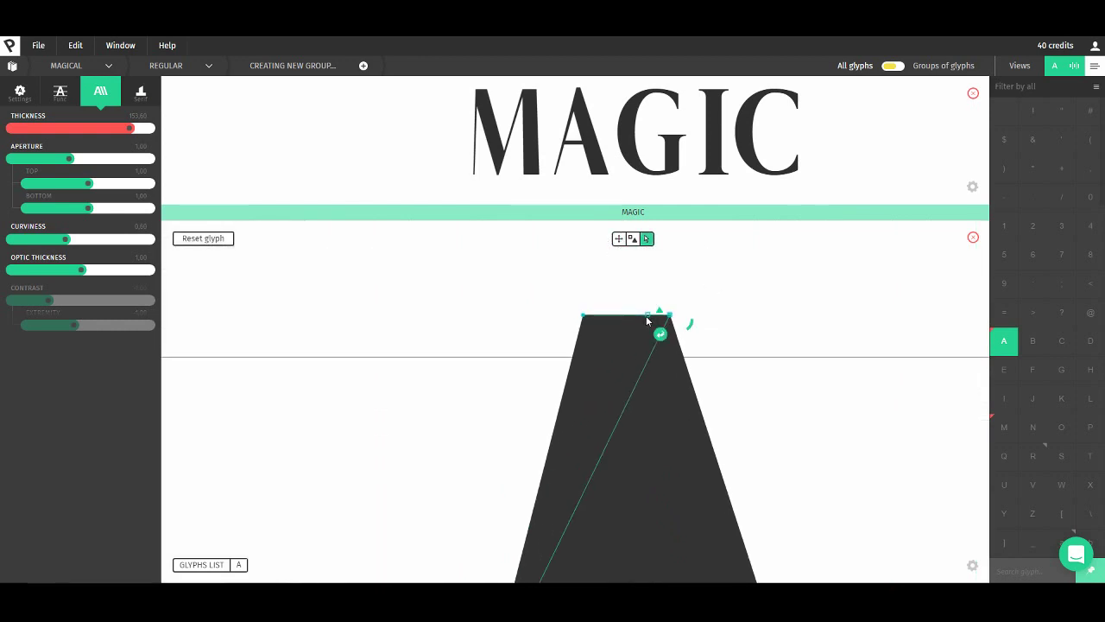
left_click_drag(581, 319, 611, 315)
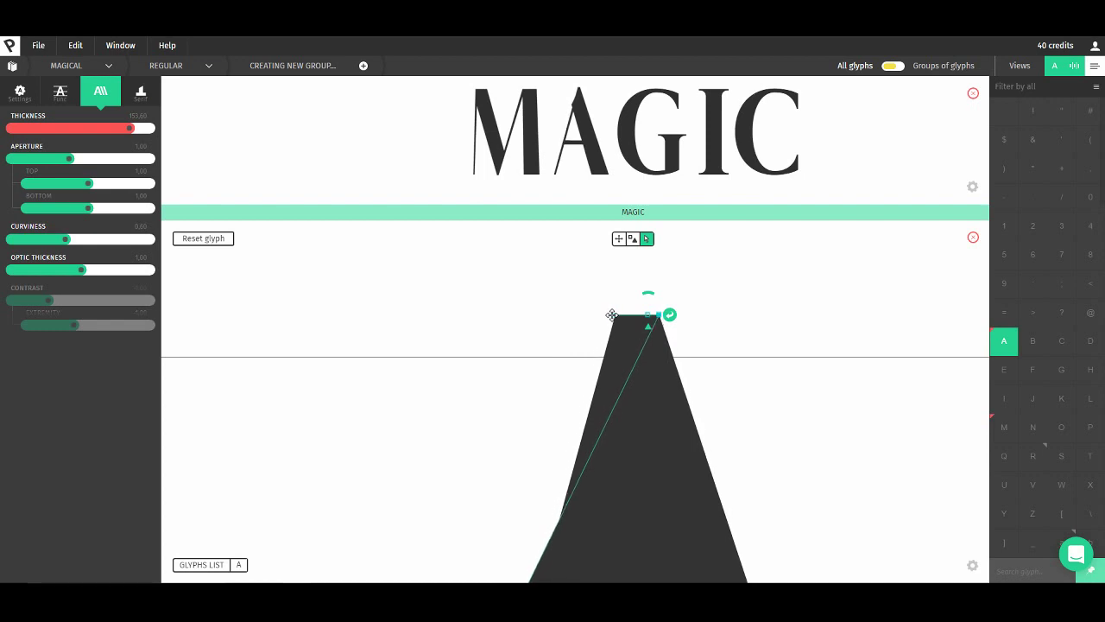
Straighten the A's left diagonal by adjusting the angle of the apex nodes and pulling the kinked lower node inward
key("space")
left_click_drag(490, 458, 516, 363)
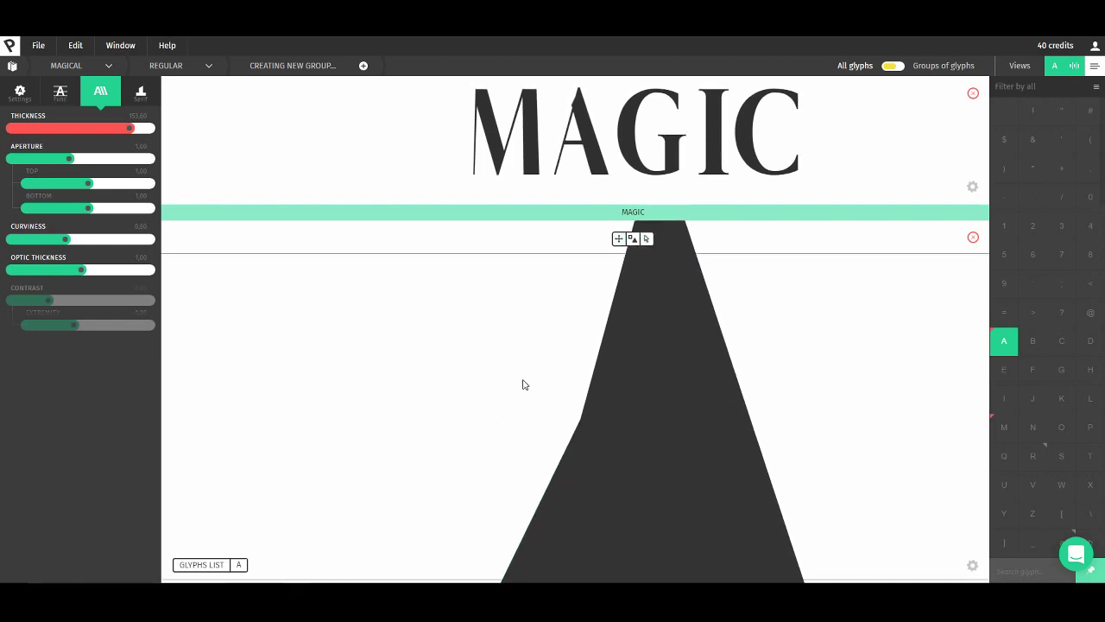
scroll(506, 403, "down", 3)
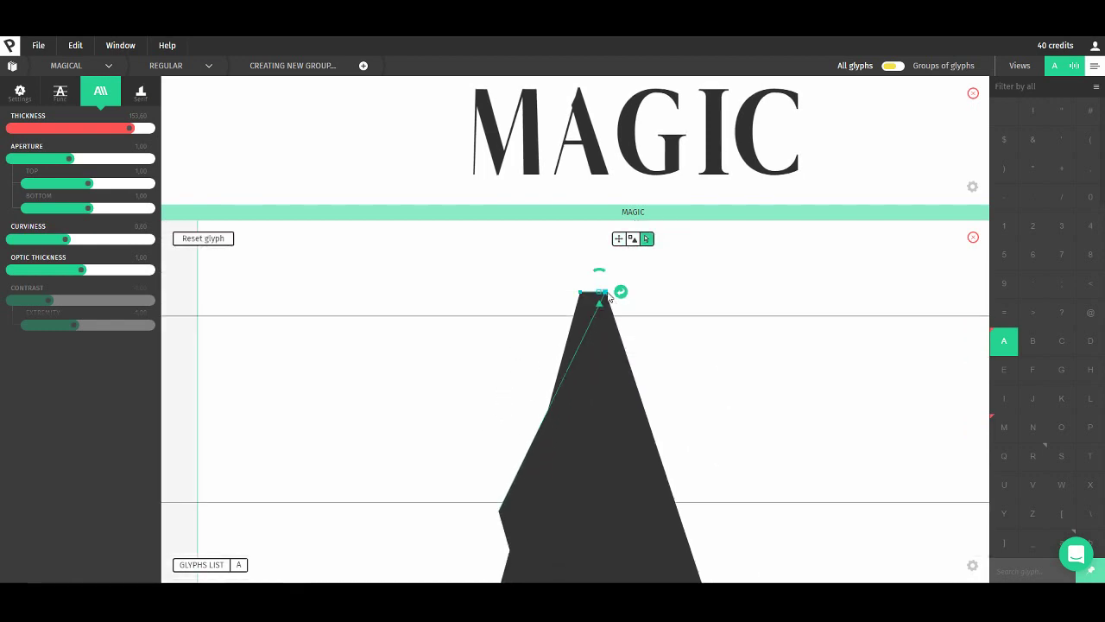
left_click_drag(627, 303, 629, 300)
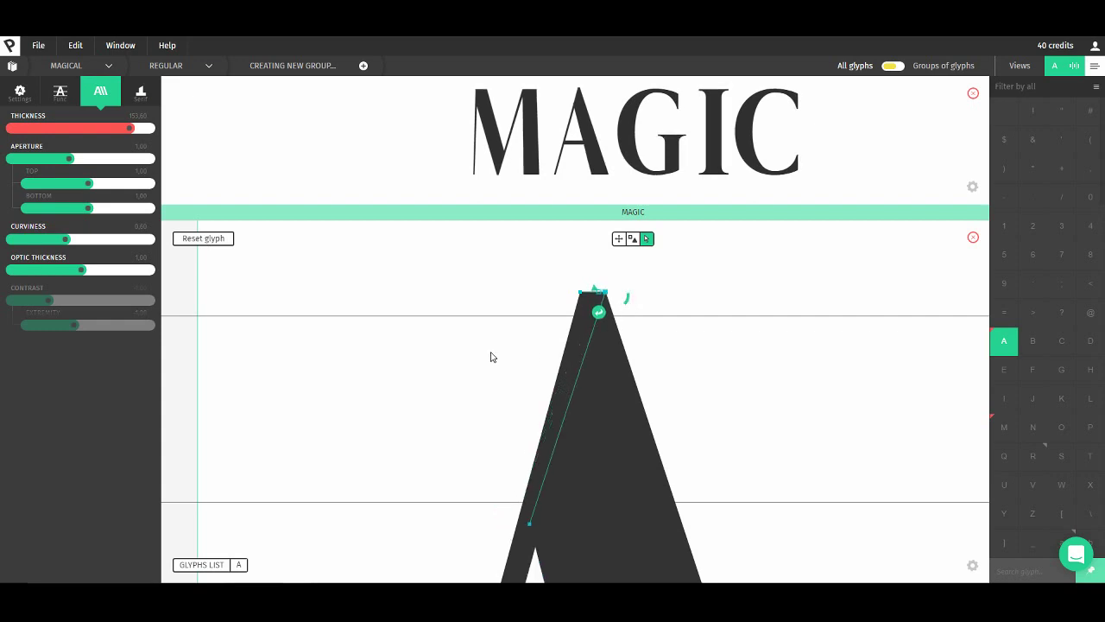
Thin the A's crossbar by moving the upper contour points at both of its ends closer to the lower ones
key("space")
scroll(454, 348, "down", 3)
key("space")
left_click_drag(424, 486, 444, 329)
left_click_drag(387, 511, 427, 330)
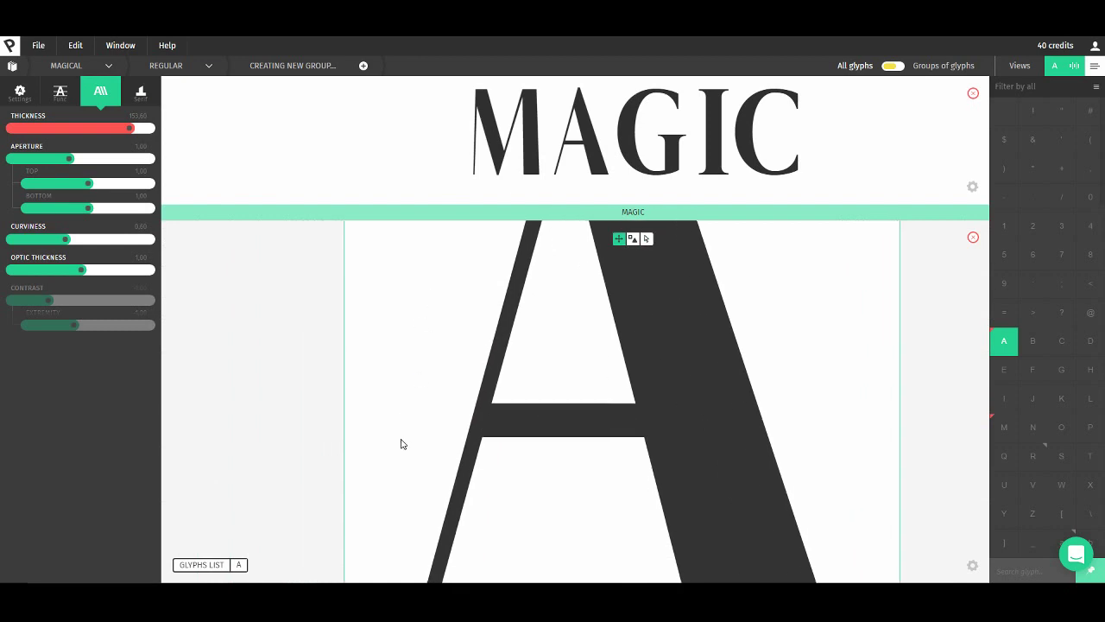
left_click_drag(401, 444, 405, 409)
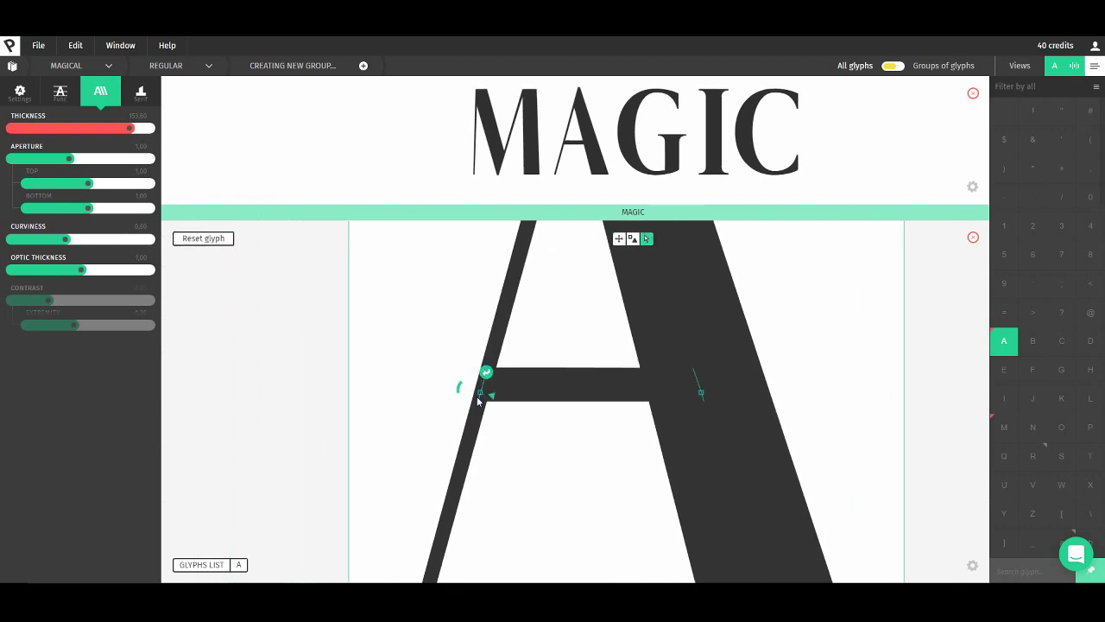
scroll(478, 411, "up", 3)
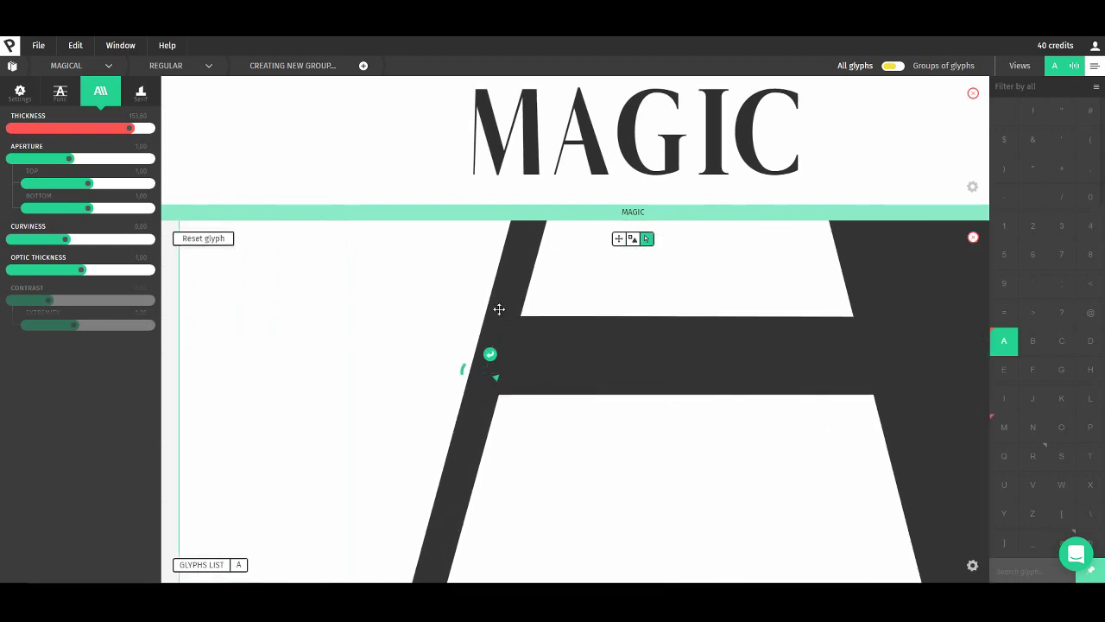
left_click_drag(503, 314, 496, 354)
left_click_drag(728, 437, 522, 417)
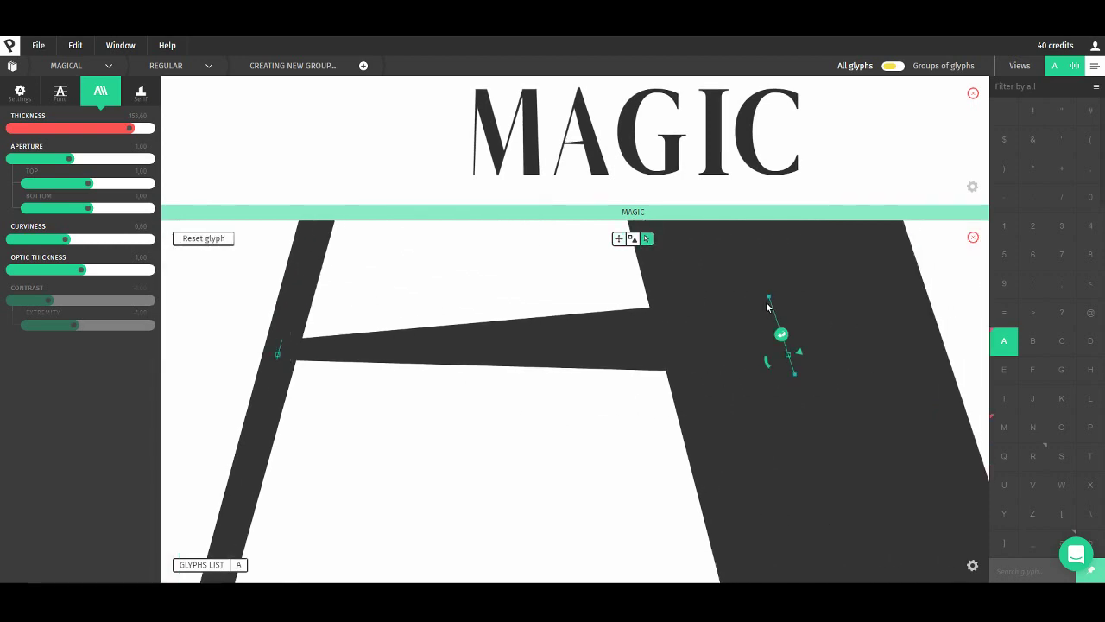
left_click_drag(769, 309, 783, 342)
left_click_drag(536, 291, 544, 370)
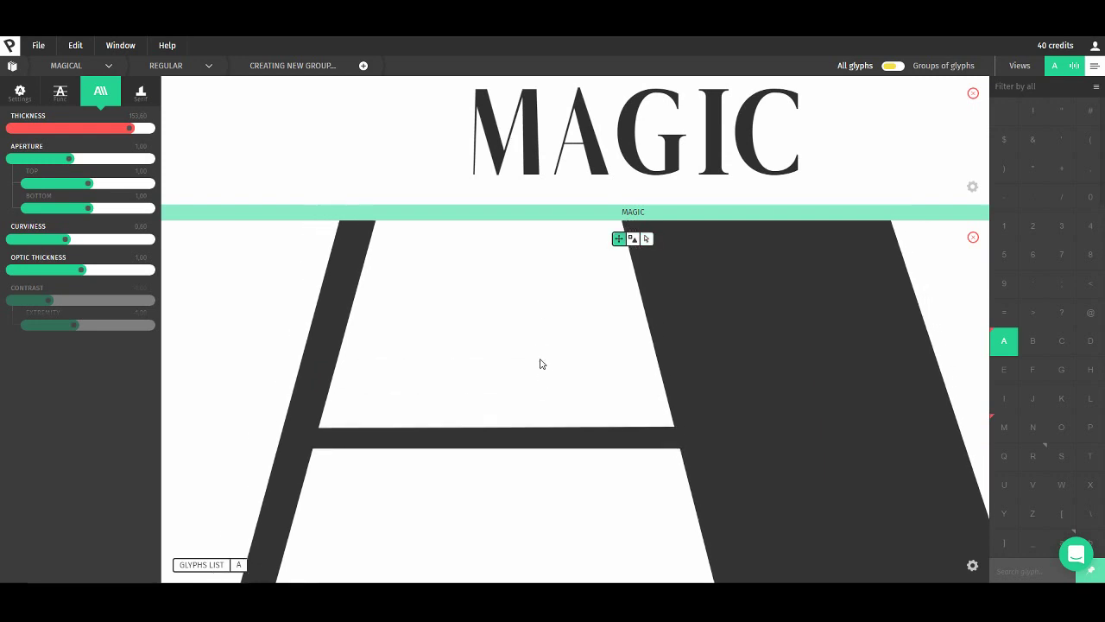
Lower the inner point where the A's thick diagonal meets the thin one at the top of the counter
scroll(515, 331, "down", 5)
left_click_drag(438, 291, 455, 344)
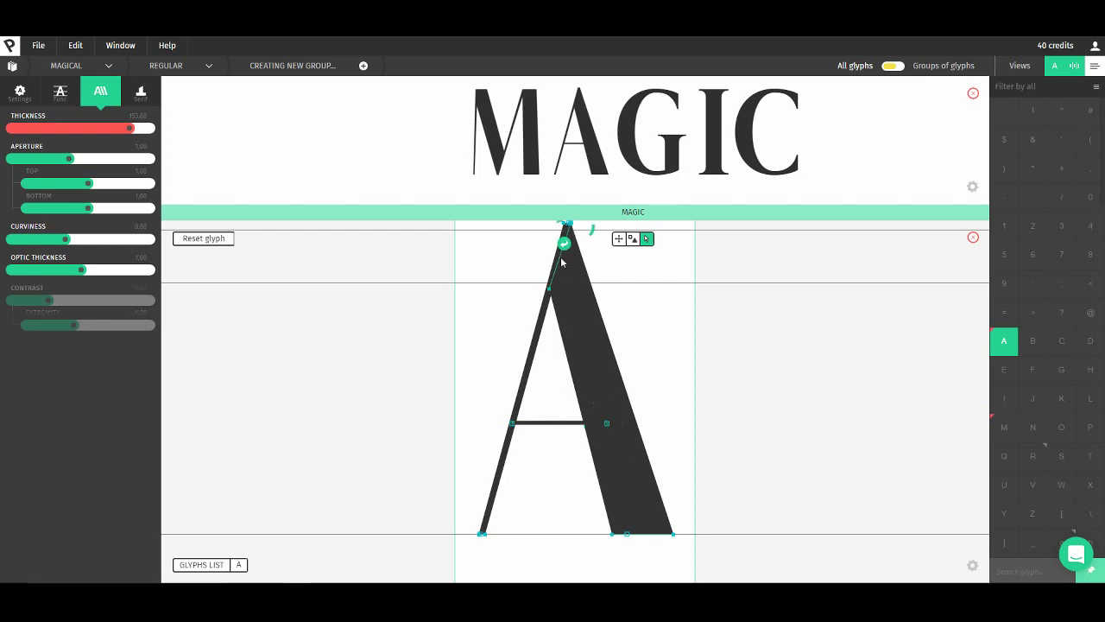
left_click_drag(549, 290, 548, 304)
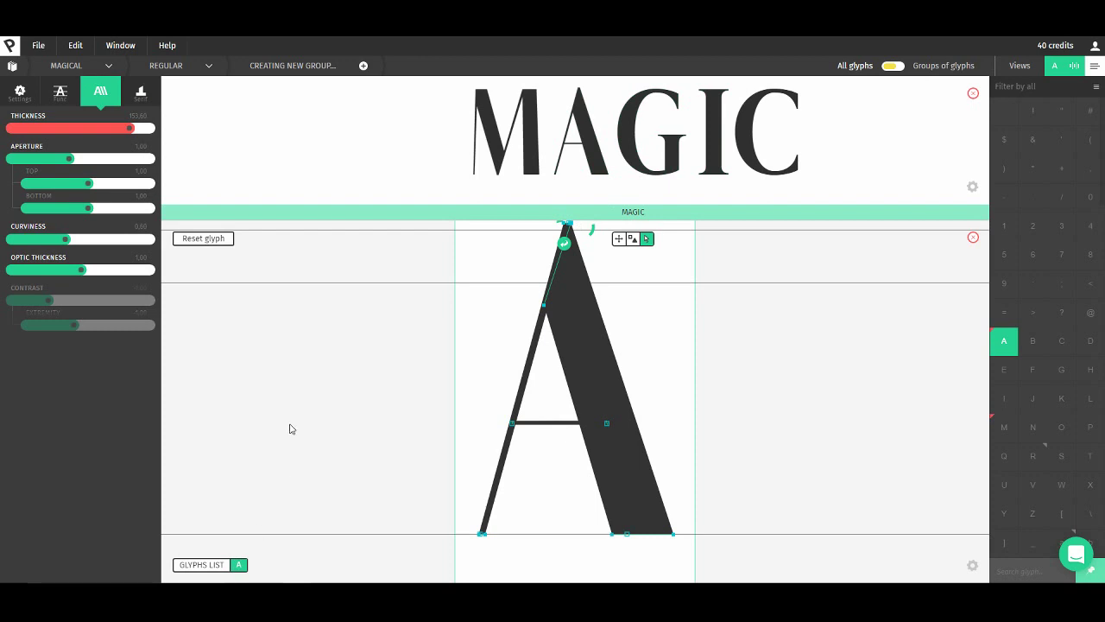
Switch to the G glyph and remove the serifs from its upper terminal and the inner side of its stem in component editing mode
key("shift+g")
key("space")
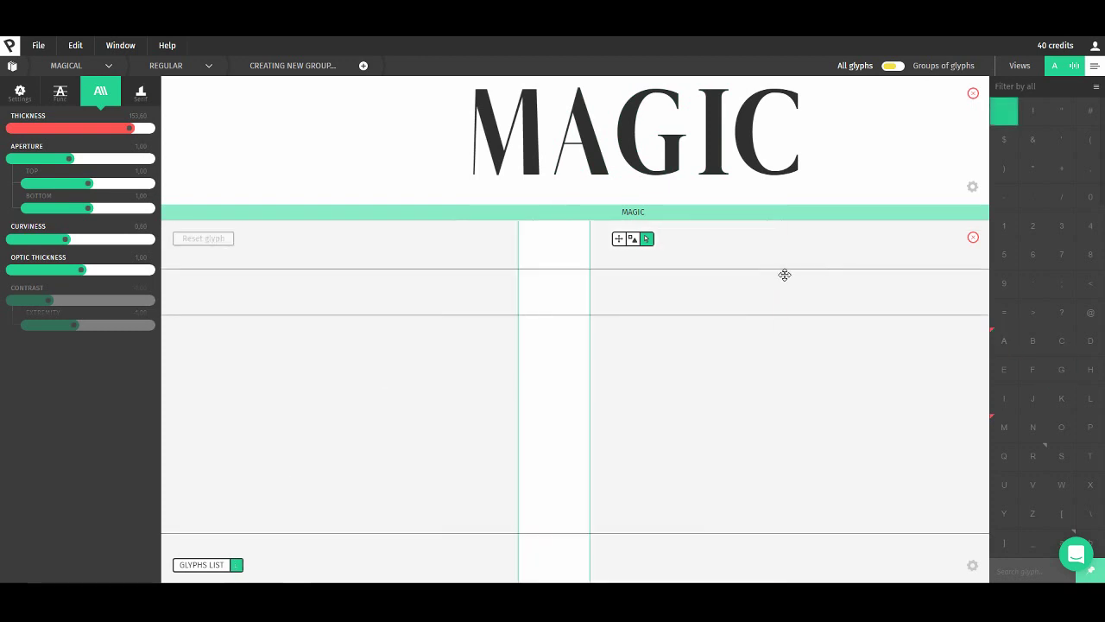
key("g")
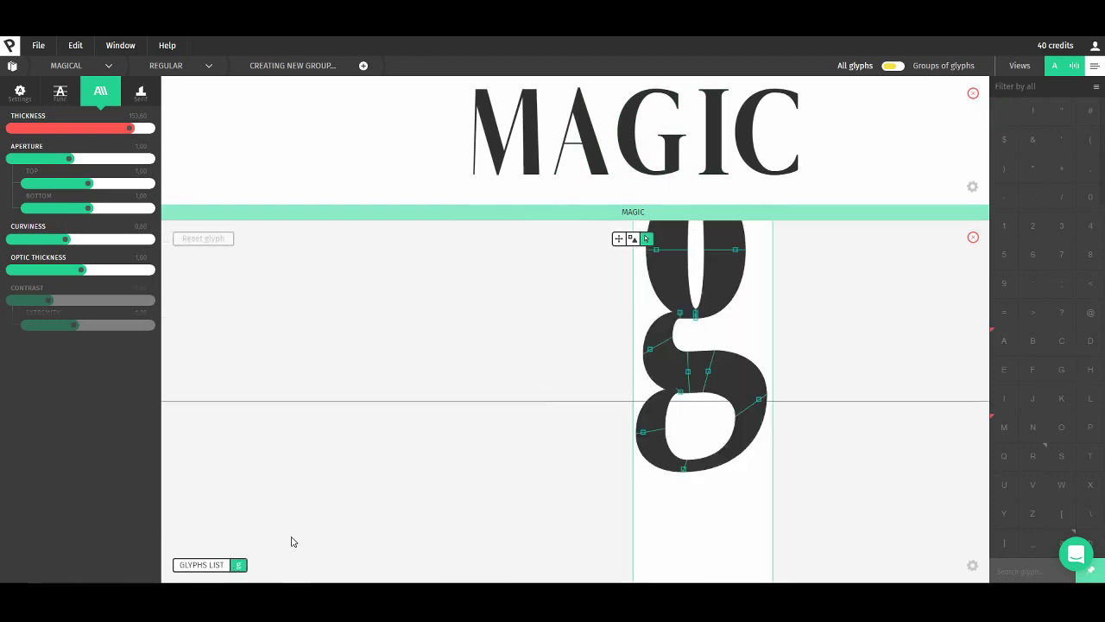
key("shift+g")
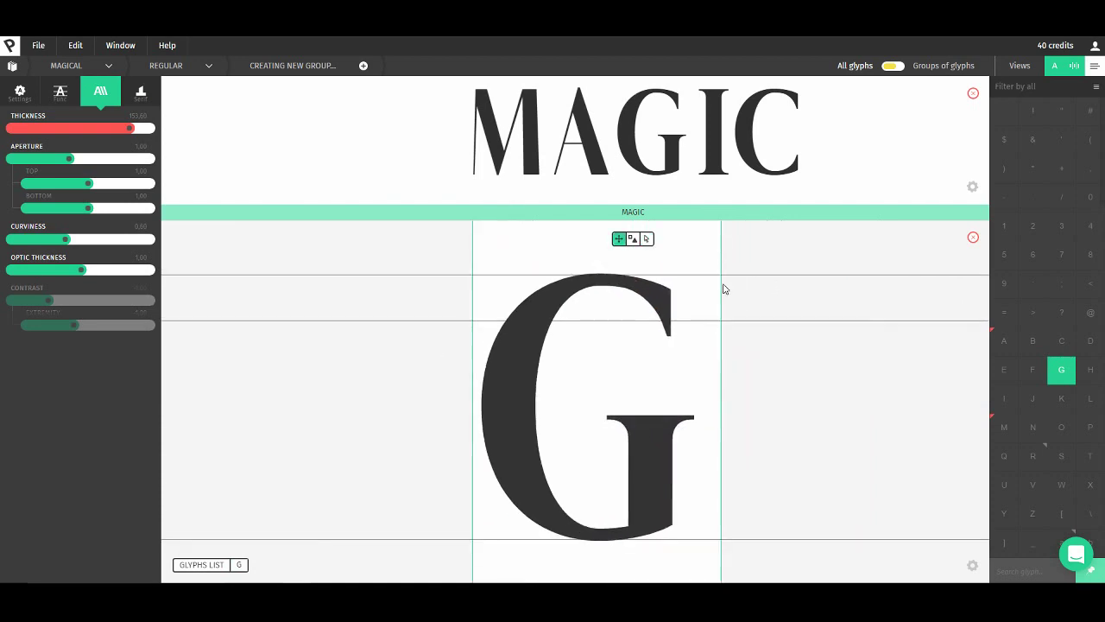
left_click(637, 240)
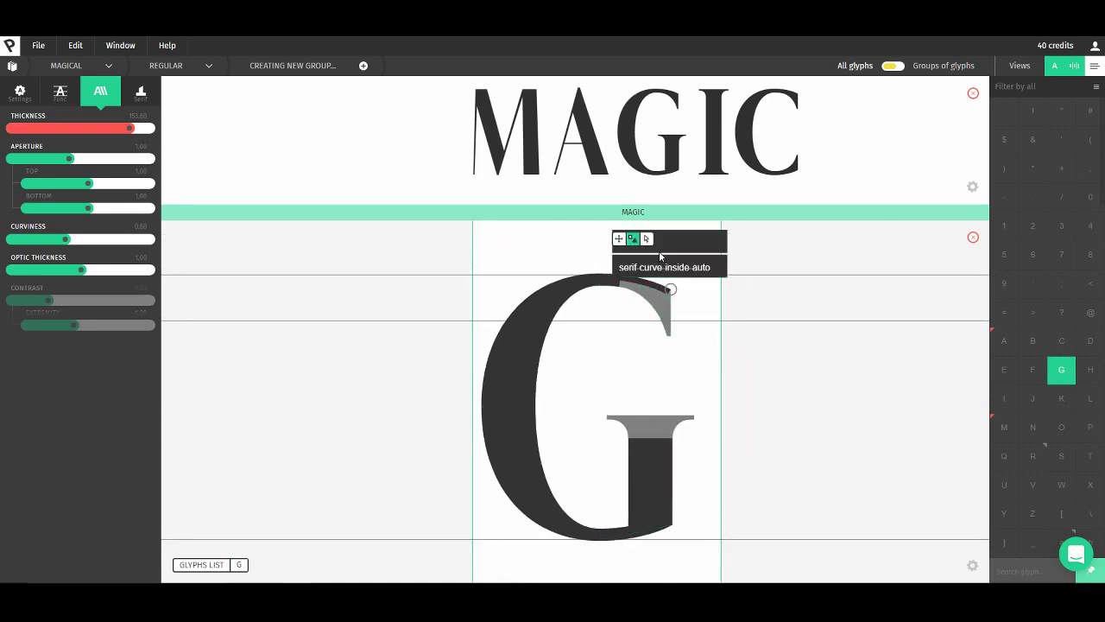
left_click(643, 429)
left_click(666, 383)
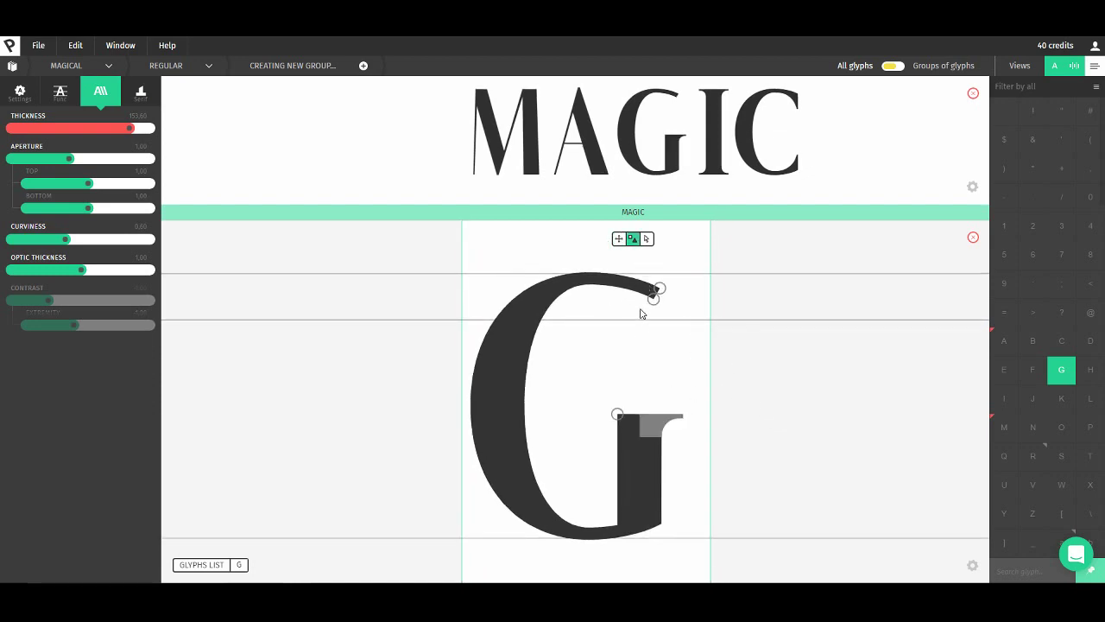
Thin the top of the G's curve by moving its inner contour point upward in node editing mode
scroll(648, 314, "up", 3)
left_click(647, 240)
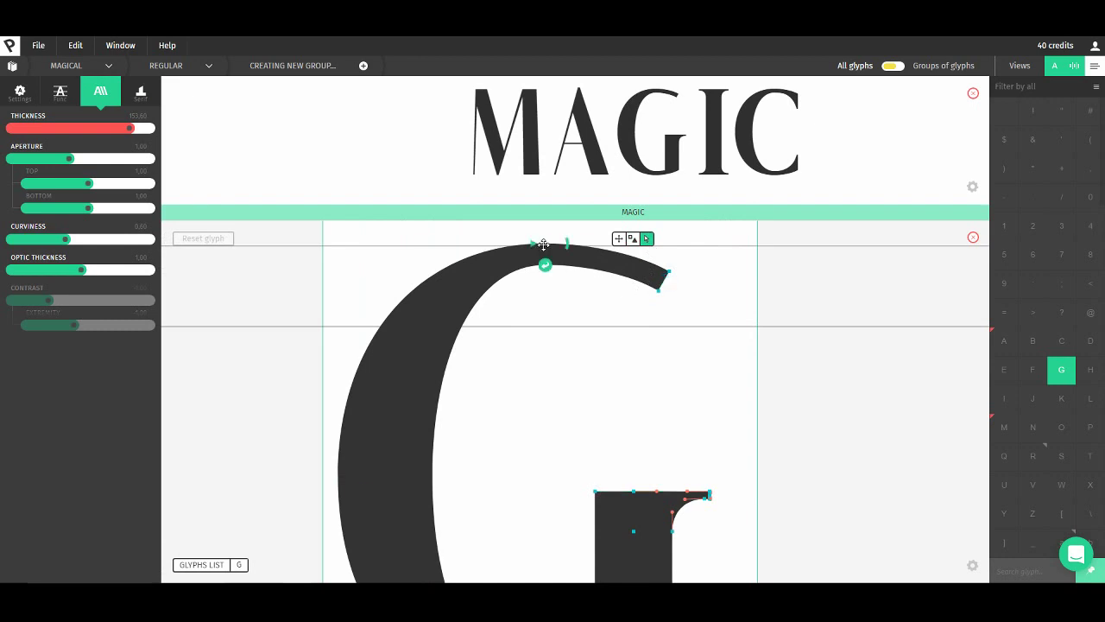
left_click(544, 263)
key("ctrl+z")
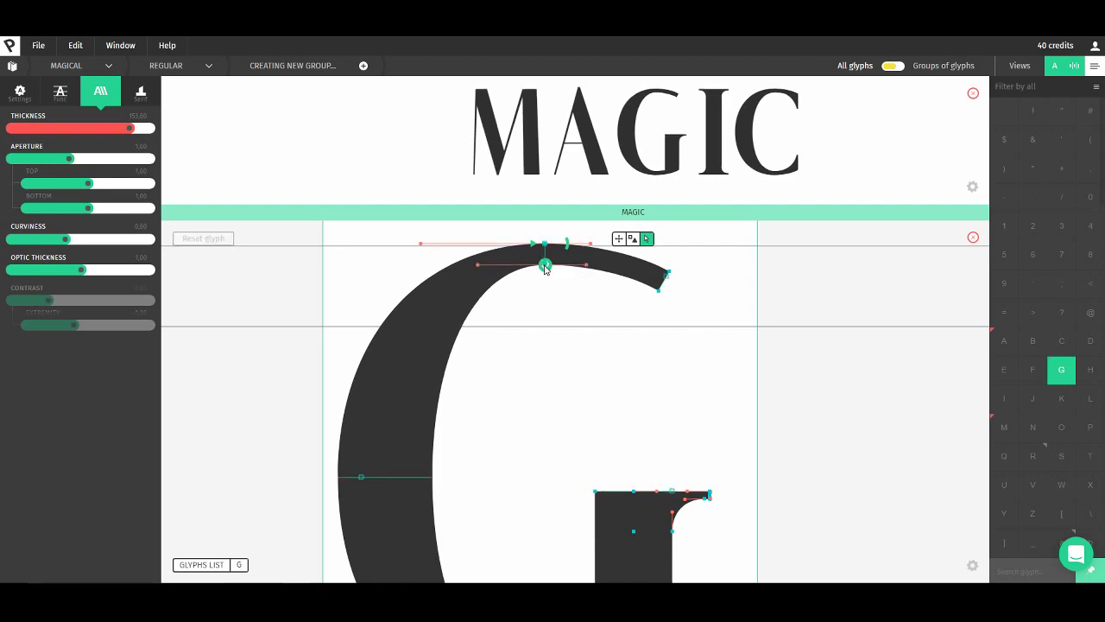
scroll(544, 269, "up", 5)
scroll(558, 297, "down", 3)
scroll(564, 380, "up", 3)
left_click_drag(557, 361, 557, 318)
Thin the end of the G's upper arm by moving the terminal's lower contour point toward the upper one
key("space")
left_click_drag(649, 424, 458, 376)
left_click(723, 363)
left_click_drag(709, 392, 724, 363)
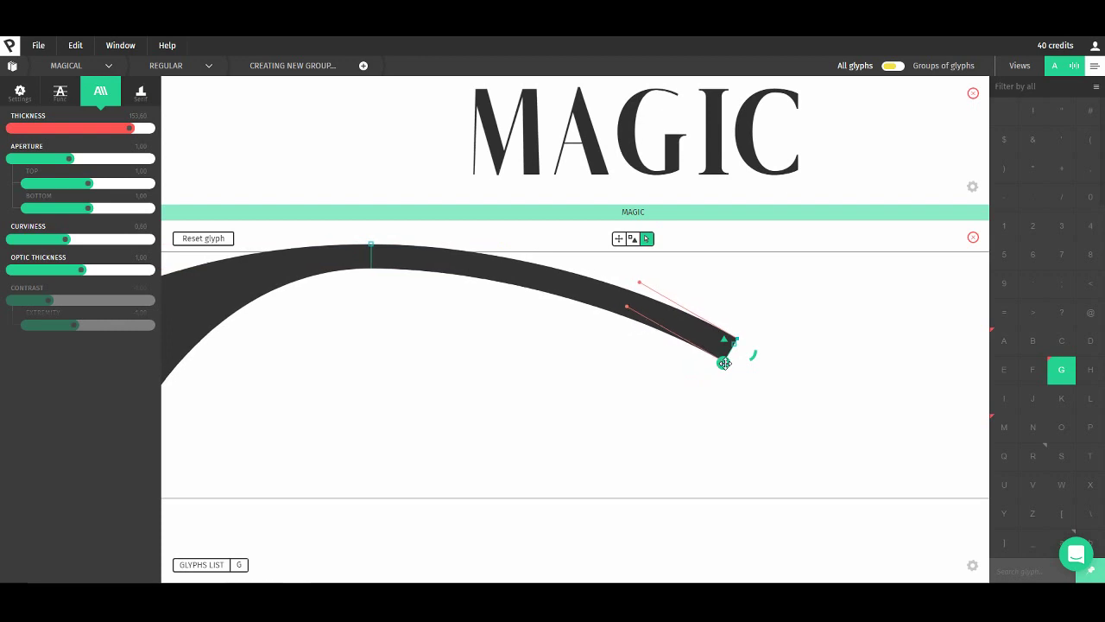
Thin the bottom of the G's curve by moving its inner contour point downward
key("space")
left_click_drag(446, 426, 582, 377)
scroll(506, 387, "down", 4)
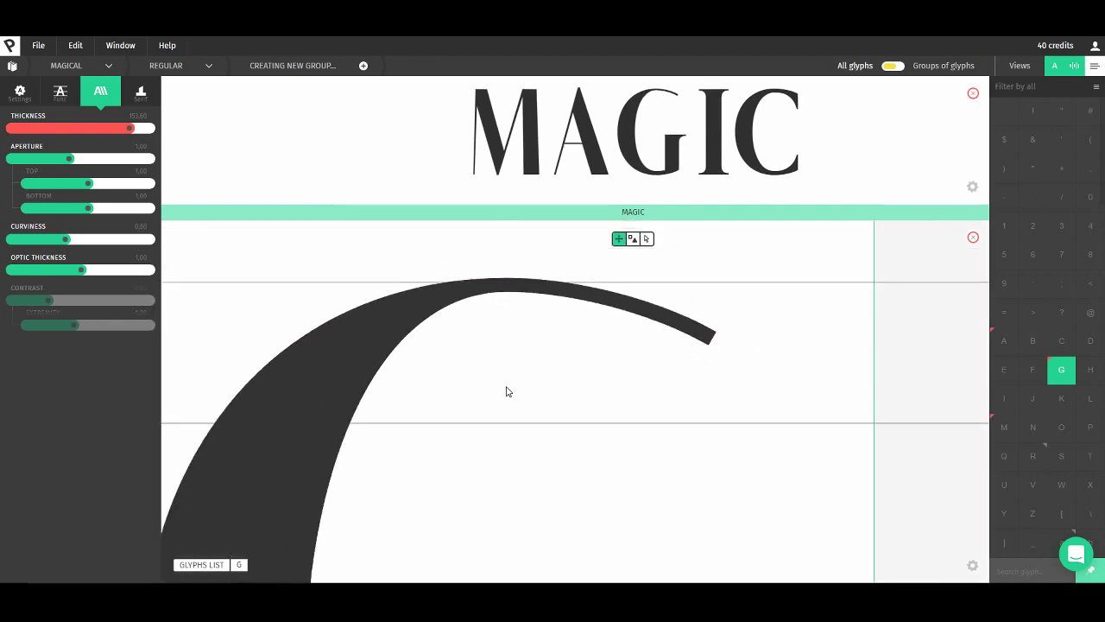
scroll(525, 461, "down", 3)
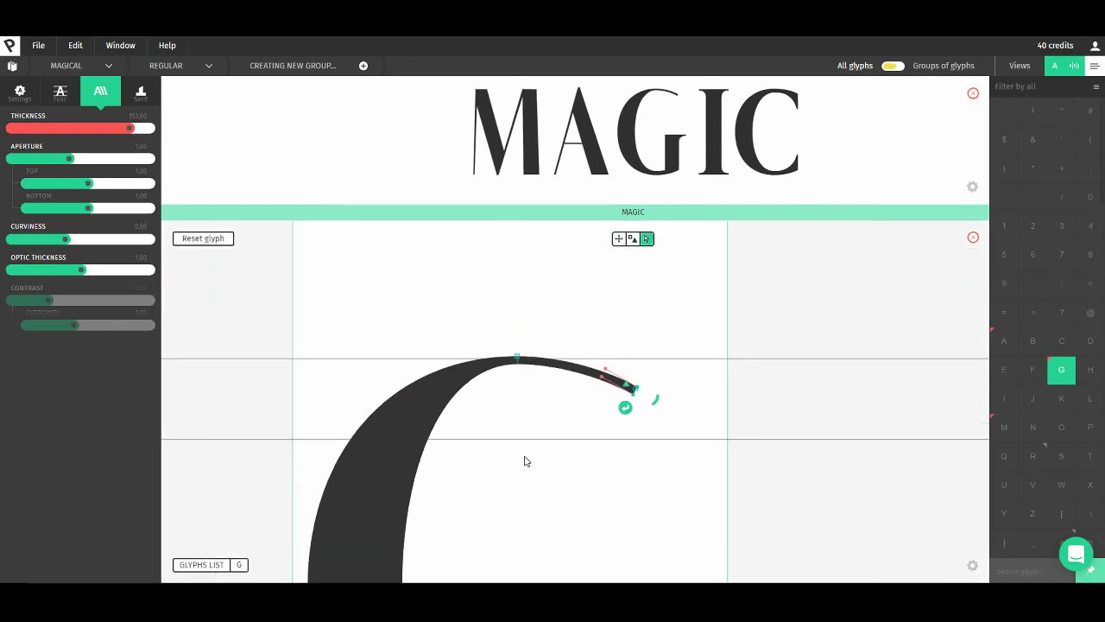
scroll(604, 482, "down", 2)
scroll(676, 487, "up", 4)
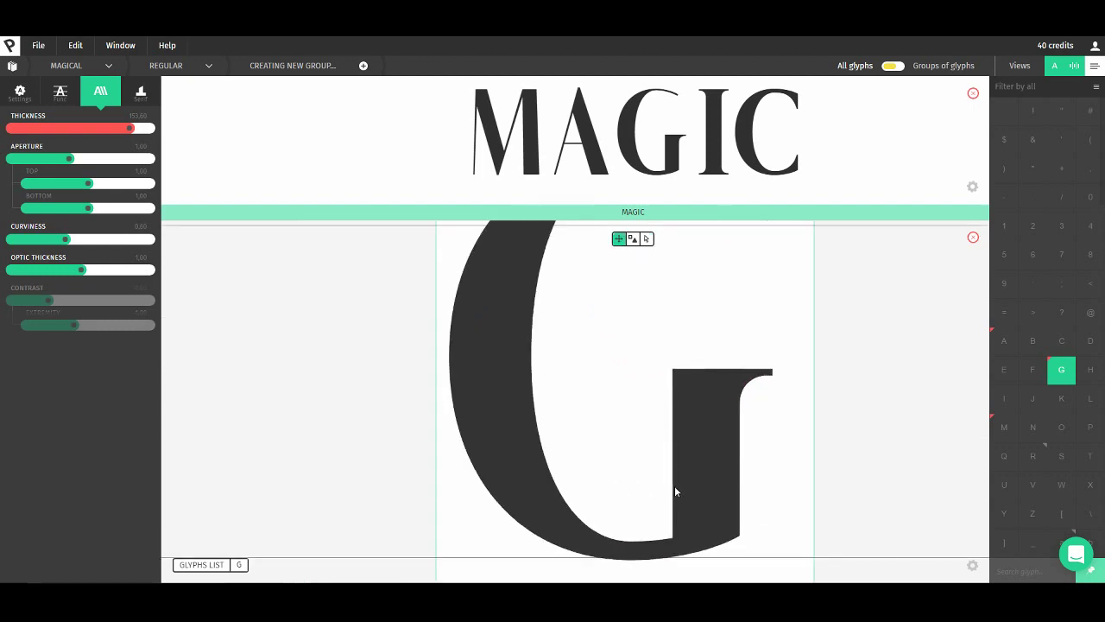
left_click(632, 560)
scroll(633, 550, "up", 5)
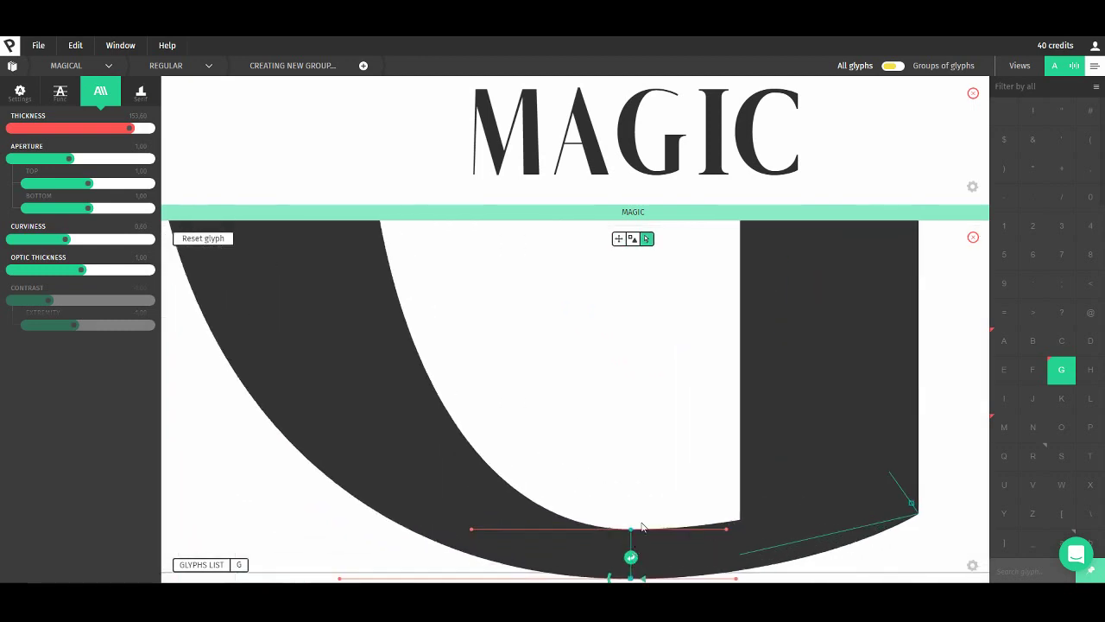
key("space")
left_click_drag(641, 478, 636, 402)
left_click_drag(626, 451, 624, 469)
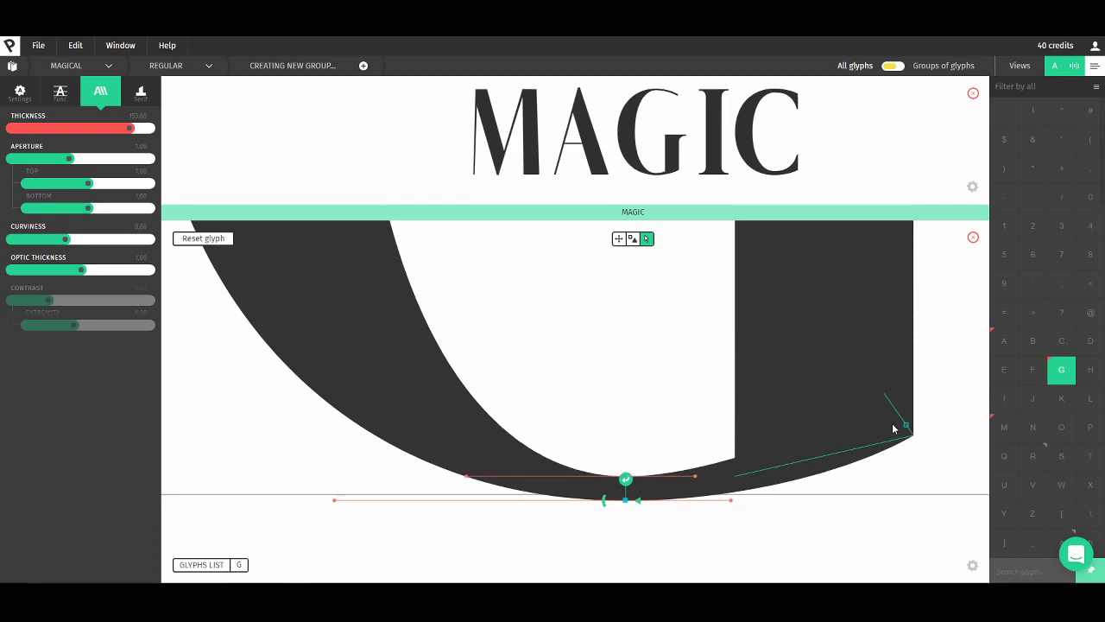
Thin the G's bottom stroke where it joins the stem and fine-tune the inner contour point of the bottom node
left_click(906, 426)
left_click_drag(884, 394, 895, 407)
left_click(627, 501)
left_click_drag(629, 466, 629, 470)
key("space")
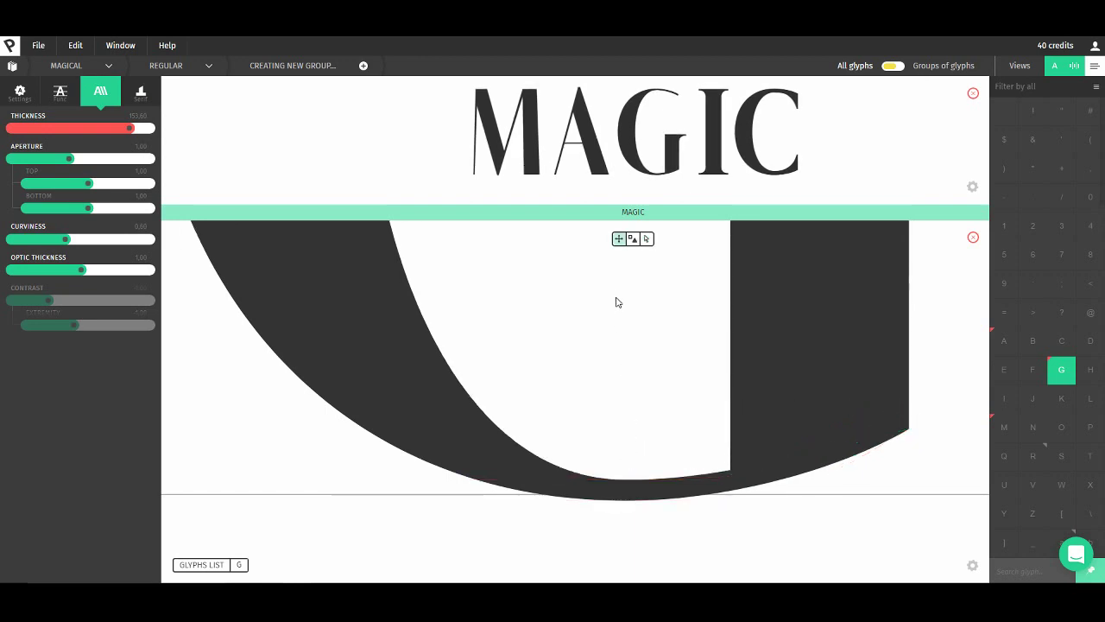
Move the end node of the G's upper arm outward and downward to lengthen the arm
left_click_drag(619, 302, 596, 421)
scroll(577, 348, "down", 5)
key("space")
left_click_drag(561, 303, 561, 363)
scroll(582, 323, "up", 5)
key("space")
left_click_drag(578, 290, 584, 327)
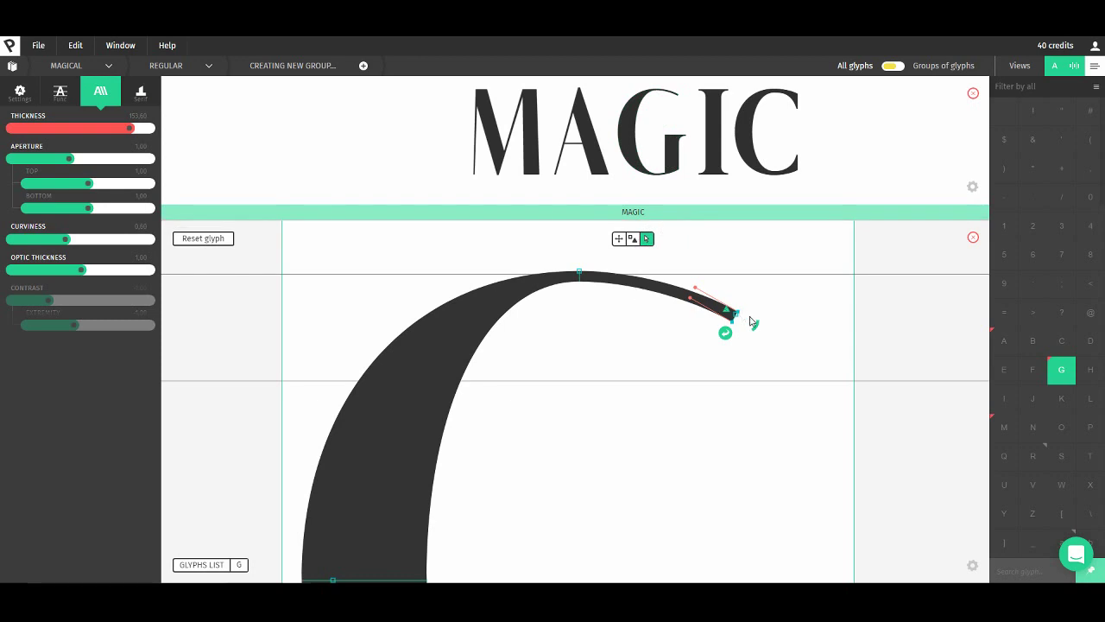
left_click_drag(736, 316, 791, 397)
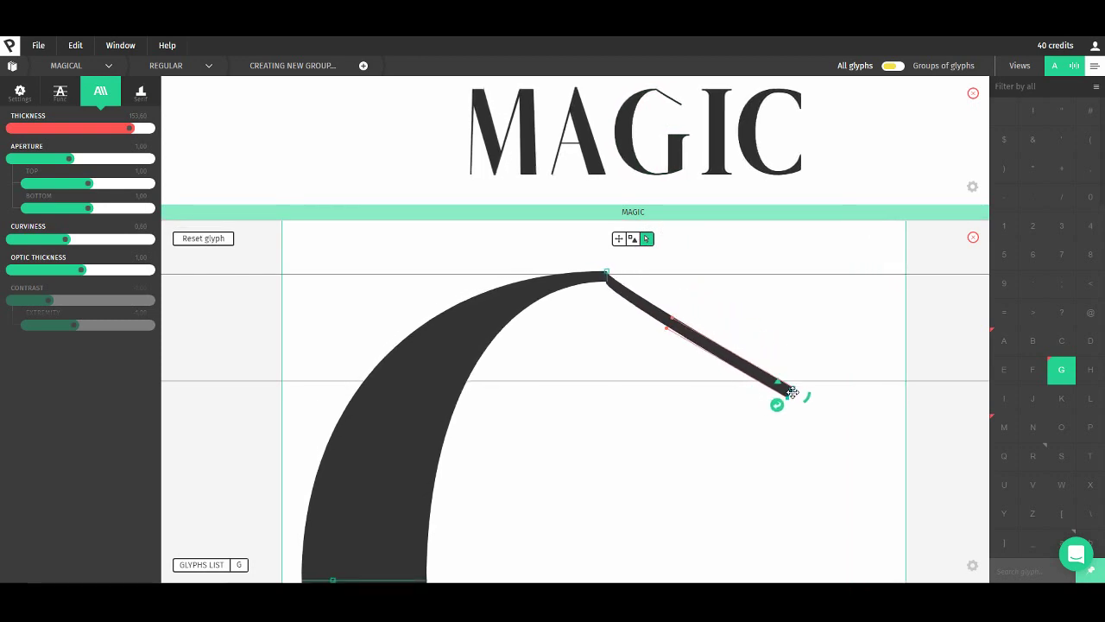
Round the G's upper arm by pulling the end node's curve handle outward and adjusting the terminal's angle
mouse_move(674, 323)
left_mouse_down()
mouse_move(713, 294)
mouse_move(762, 300)
left_mouse_up()
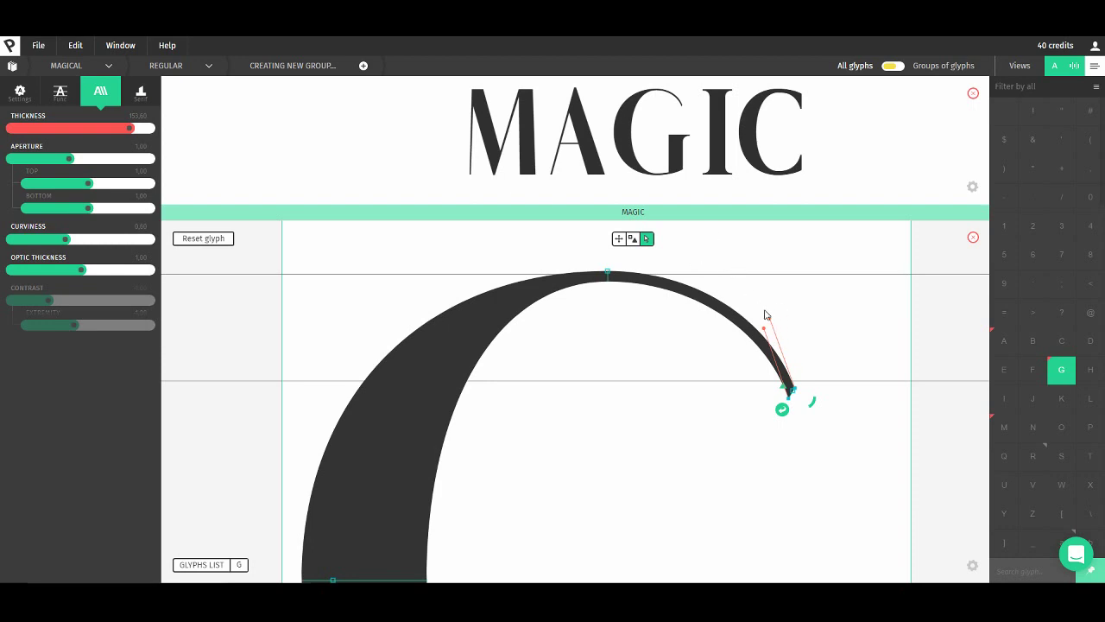
left_click_drag(702, 374, 657, 365)
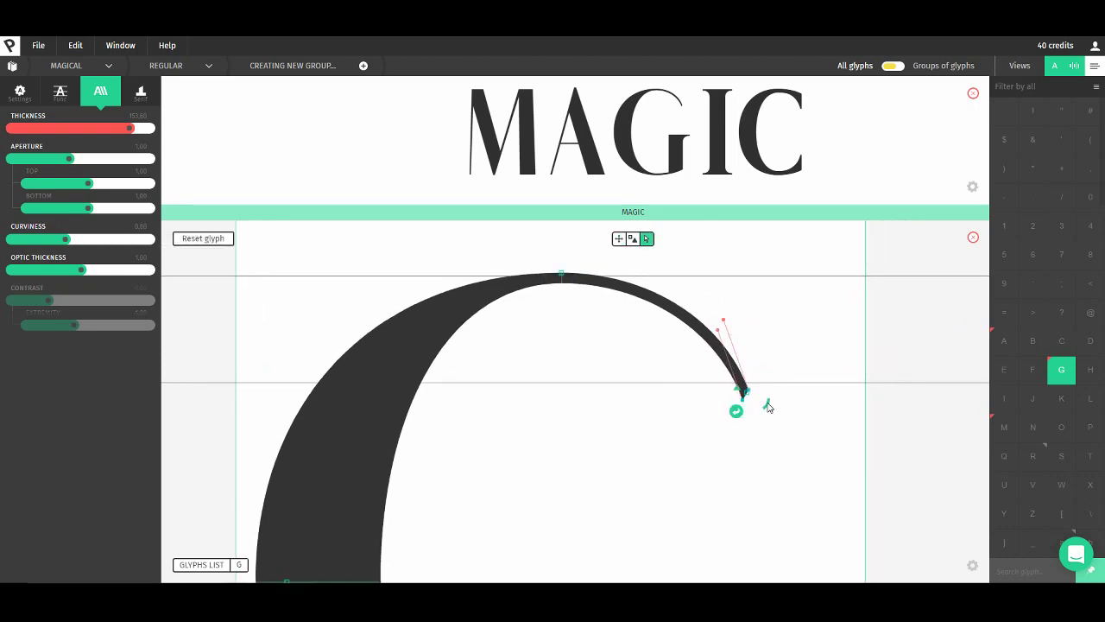
left_click_drag(768, 404, 763, 415)
Examine the G's overall shape and the node where its bottom curve joins the stem
scroll(575, 392, "down", 5)
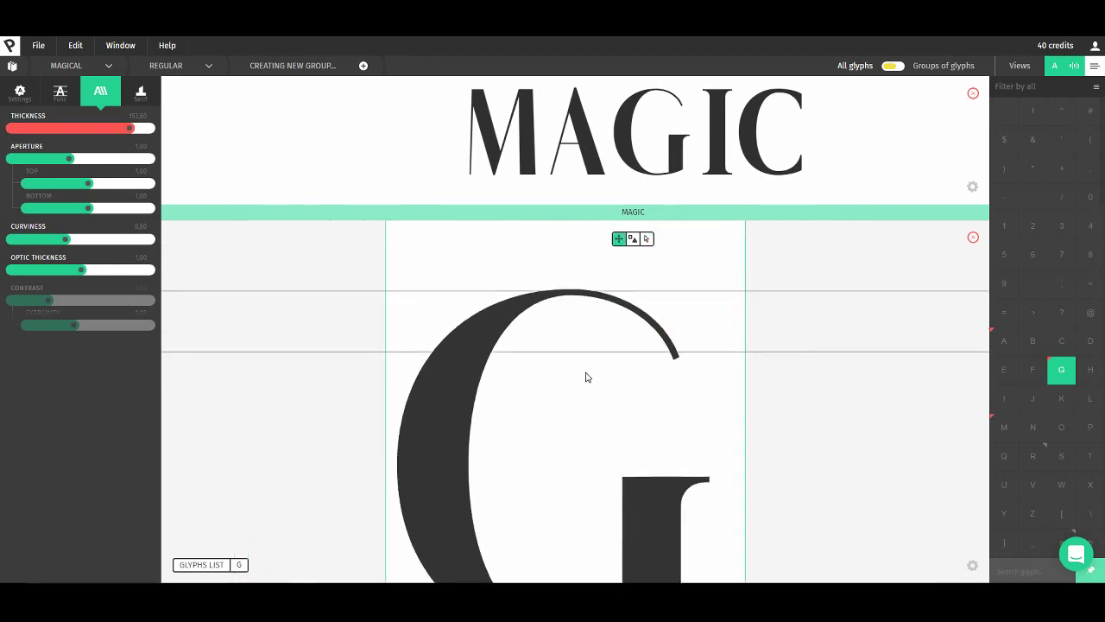
scroll(587, 380, "up", 2)
left_click_drag(612, 467, 630, 343)
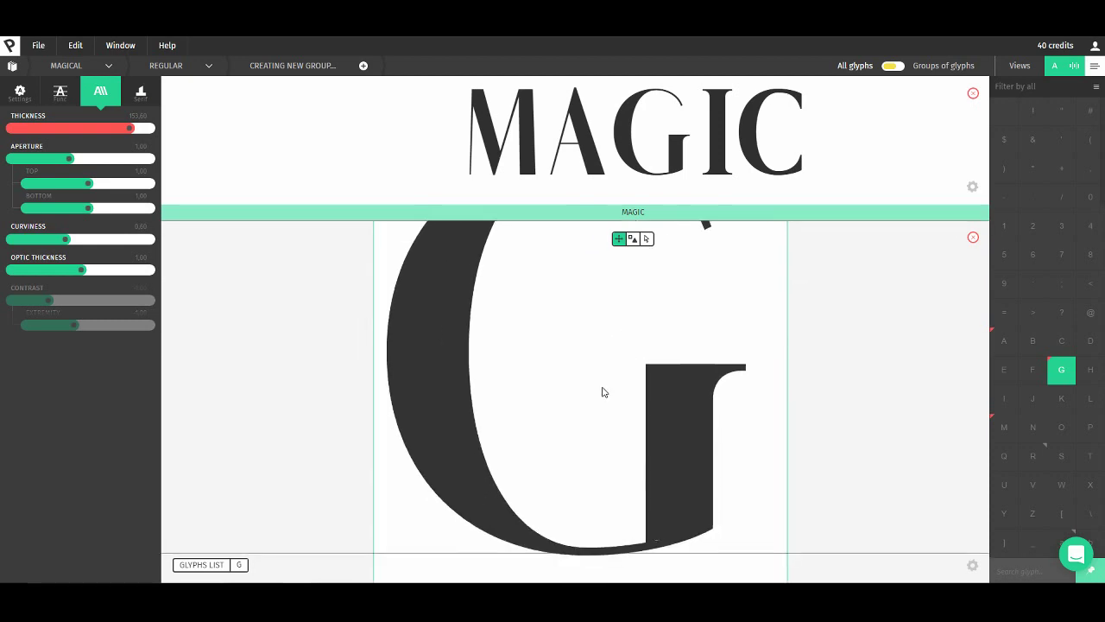
left_click_drag(606, 304, 607, 457)
scroll(626, 378, "down", 2)
key("space")
left_click_drag(604, 509, 609, 339)
key("space")
key("space")
scroll(610, 417, "up", 3)
key("space")
scroll(620, 360, "up", 3)
key("space")
left_click(825, 498)
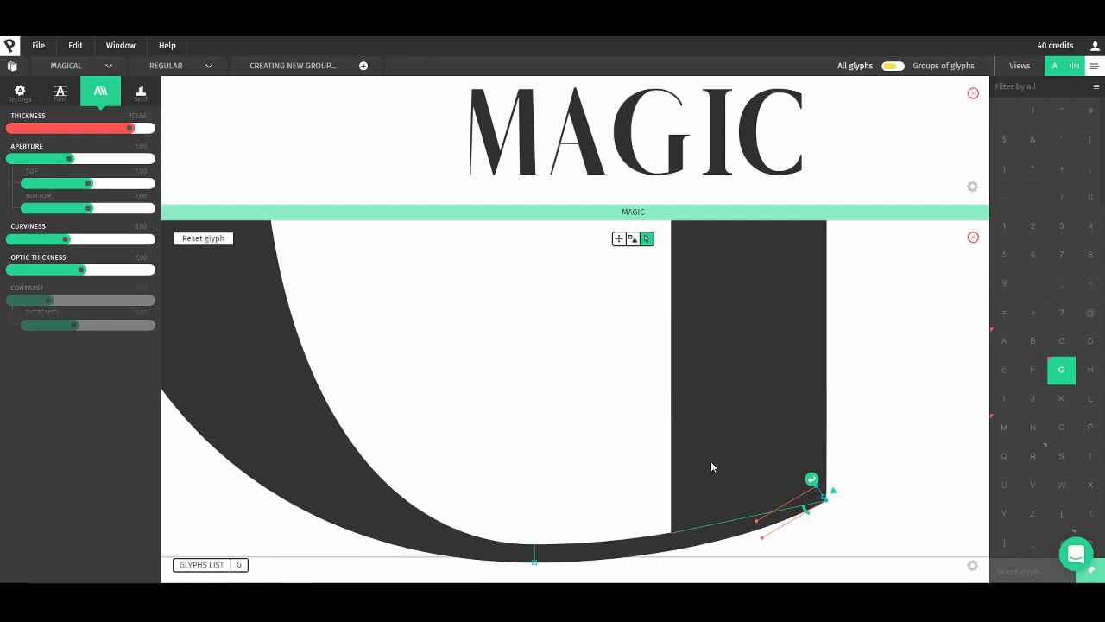
scroll(624, 435, "down", 3)
key("space")
left_click_drag(582, 308, 590, 336)
scroll(590, 336, "down", 3)
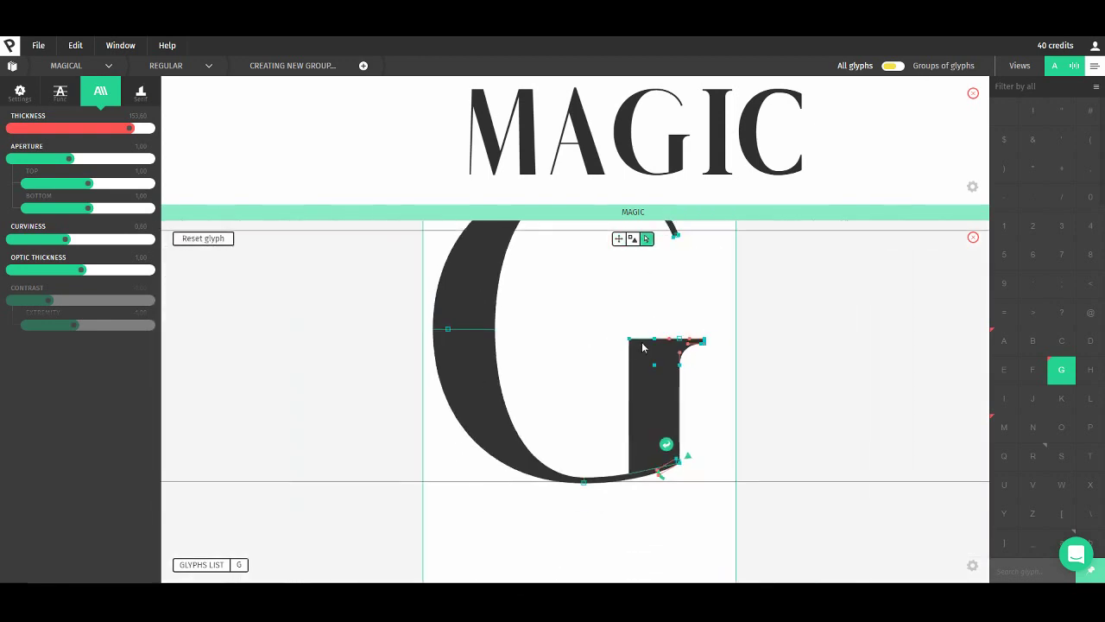
Narrow the G's vertical stem by moving the left contour point of its top node inward
left_click(628, 344)
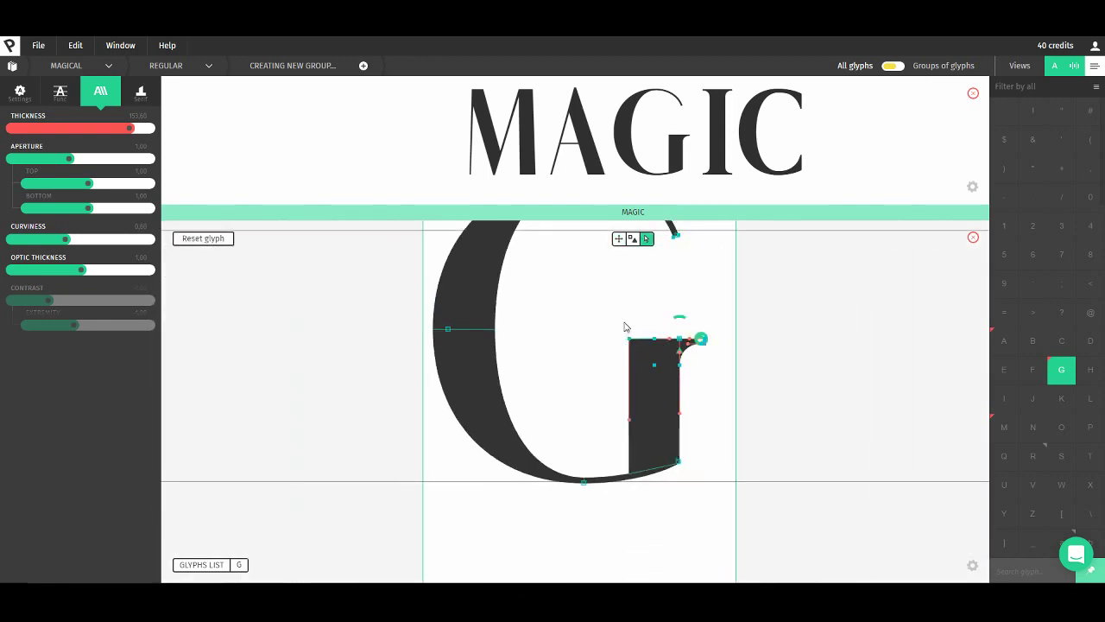
key("space")
key("v")
scroll(626, 333, "up", 3)
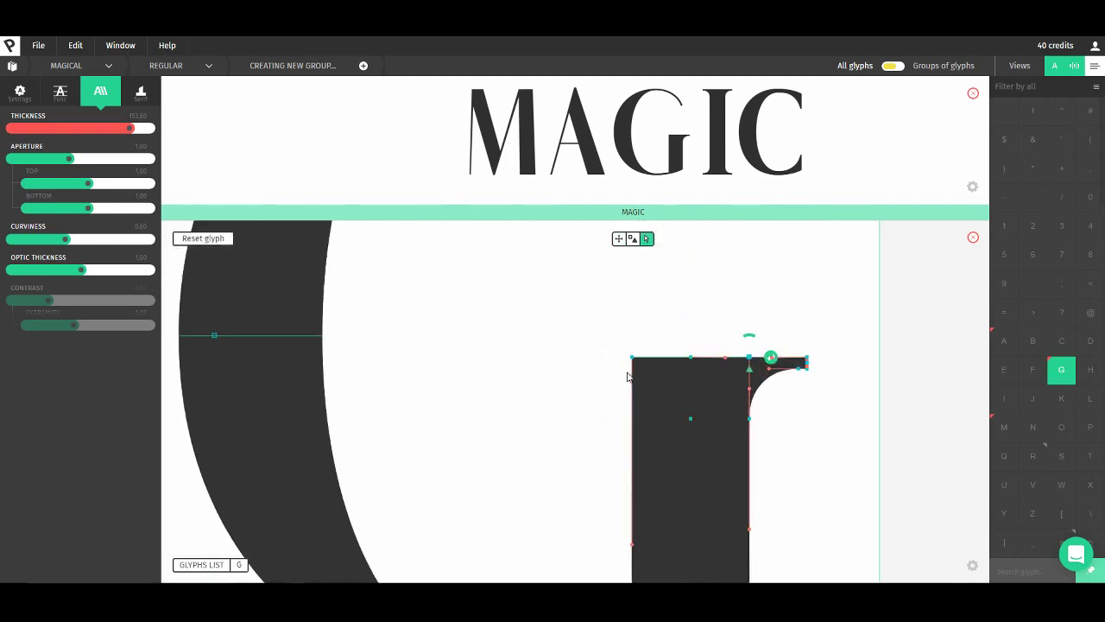
key("space")
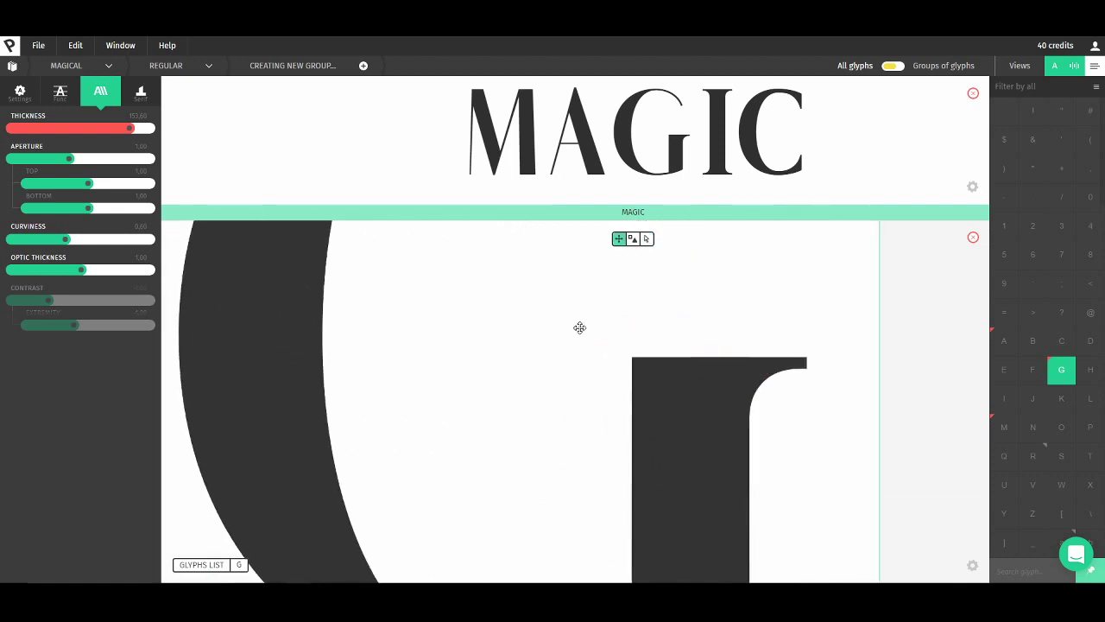
key("space")
left_click_drag(582, 424, 584, 375)
scroll(575, 371, "down", 2)
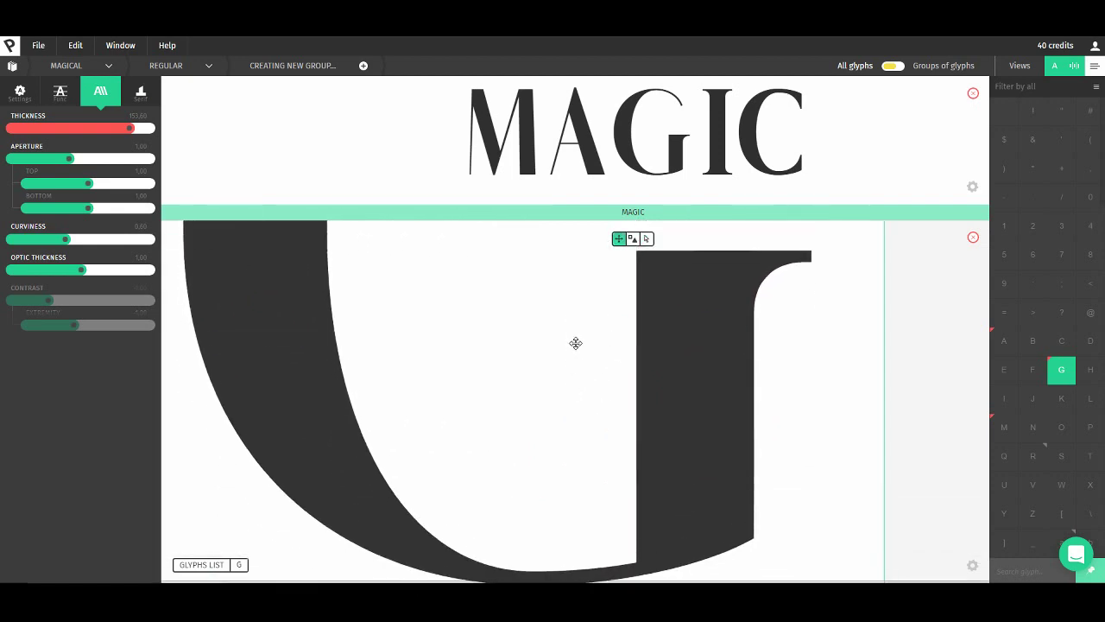
key("space")
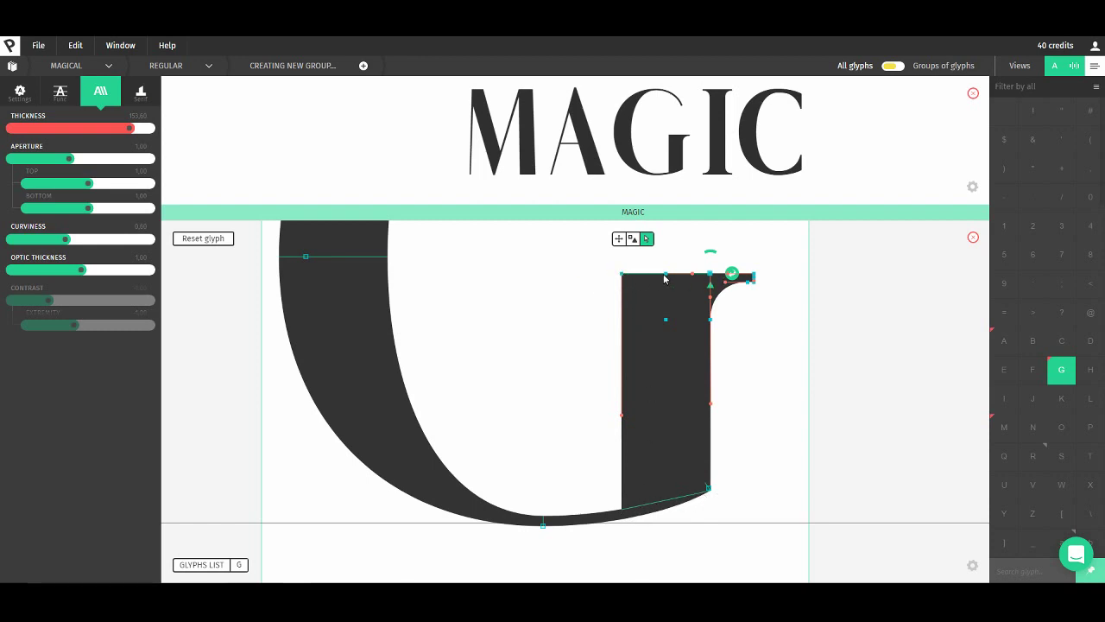
left_click_drag(621, 276, 592, 302)
key("space")
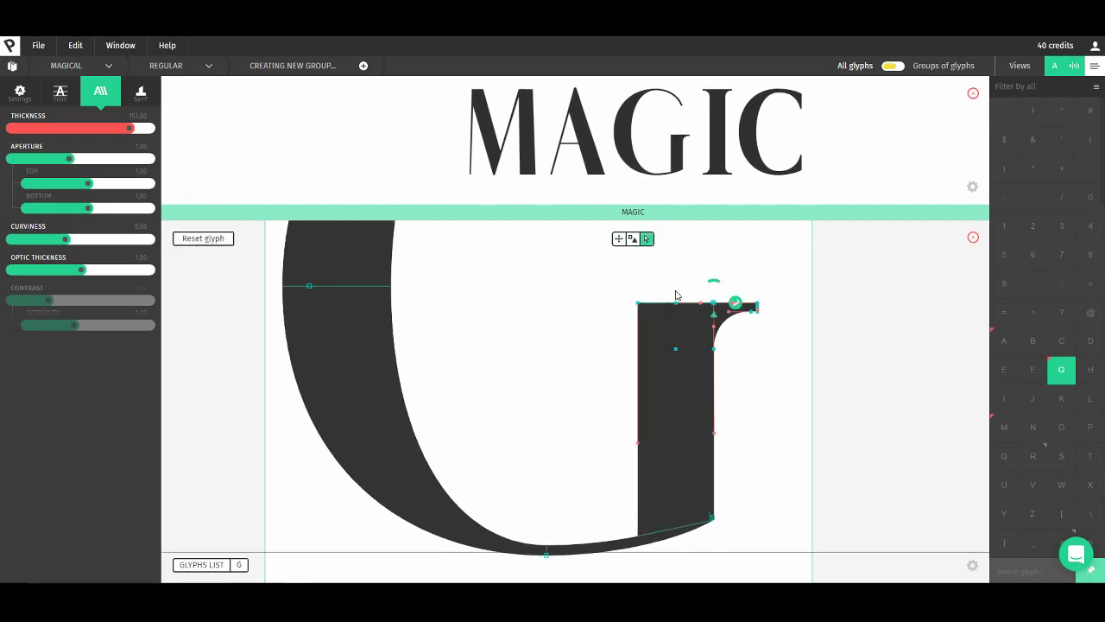
Lower the font's overall thickness slightly to about 145
scroll(537, 294, "down", 4)
key("space")
left_click_drag(513, 258, 517, 320)
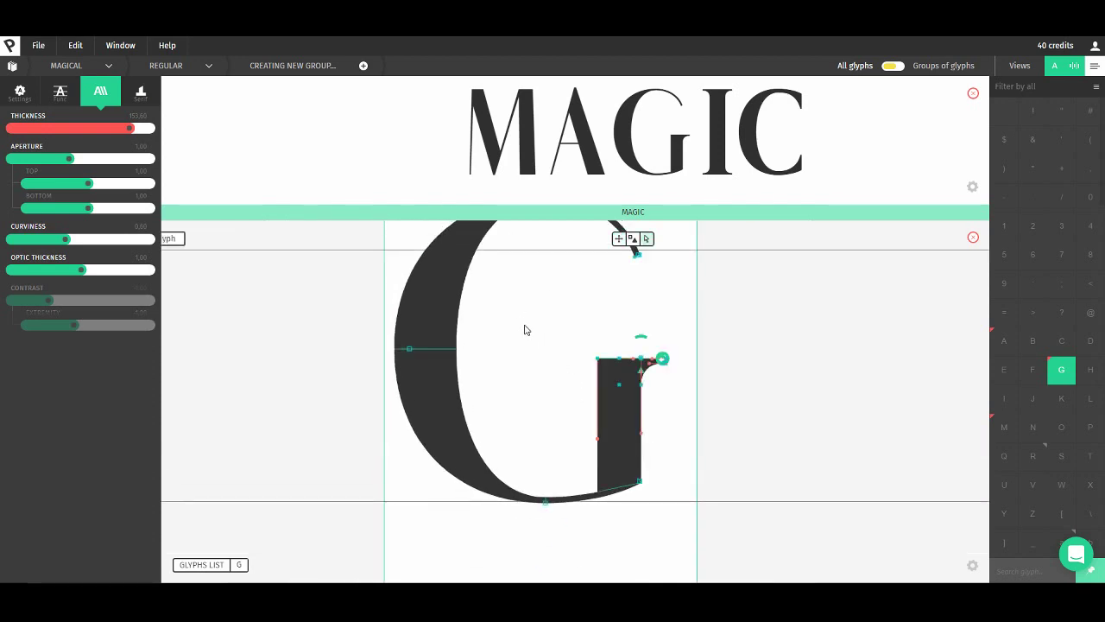
scroll(526, 314, "down", 2)
key("space")
left_click_drag(534, 279, 540, 300)
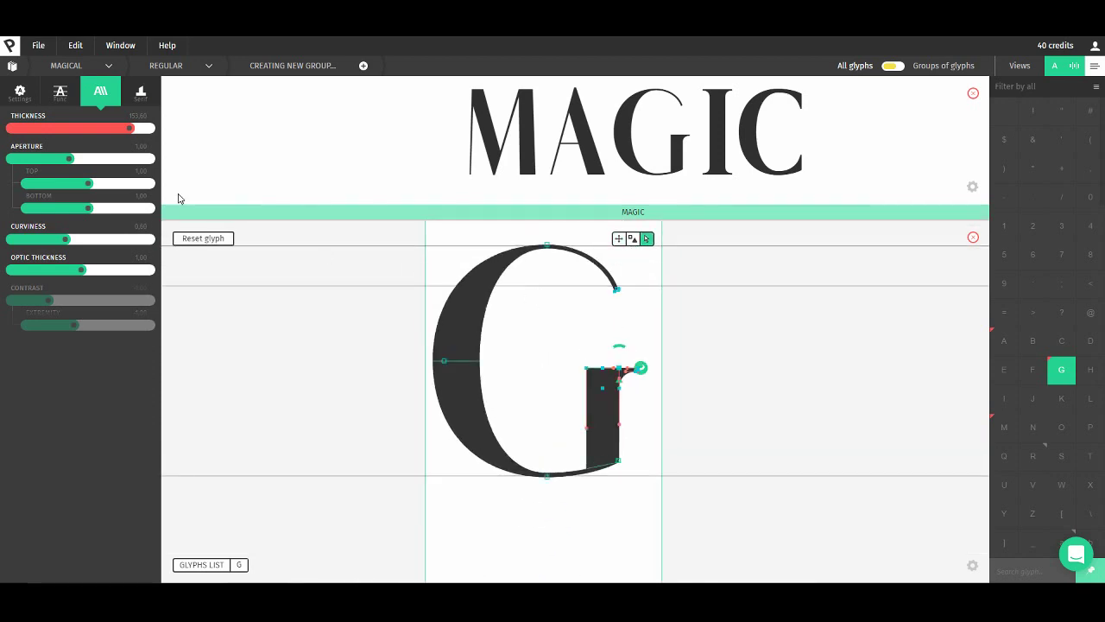
mouse_move(130, 130)
left_mouse_down()
mouse_move(81, 130)
mouse_move(124, 136)
left_mouse_up()
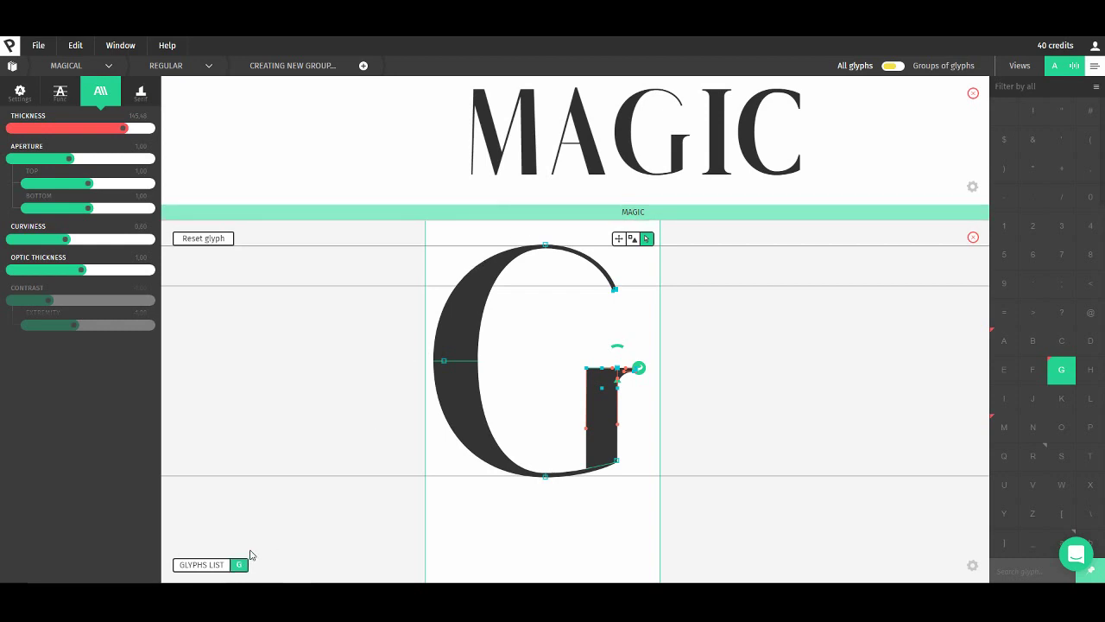
Open the I glyph and remove both serifs at the top of its stem
key("shift+i")
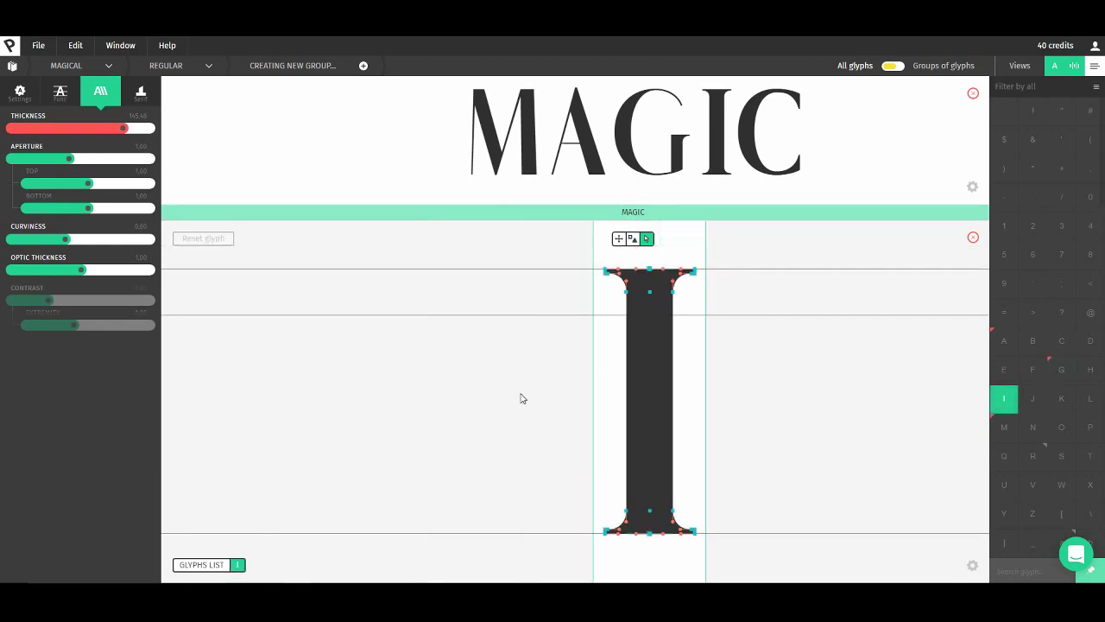
left_click(635, 241)
left_click(633, 278)
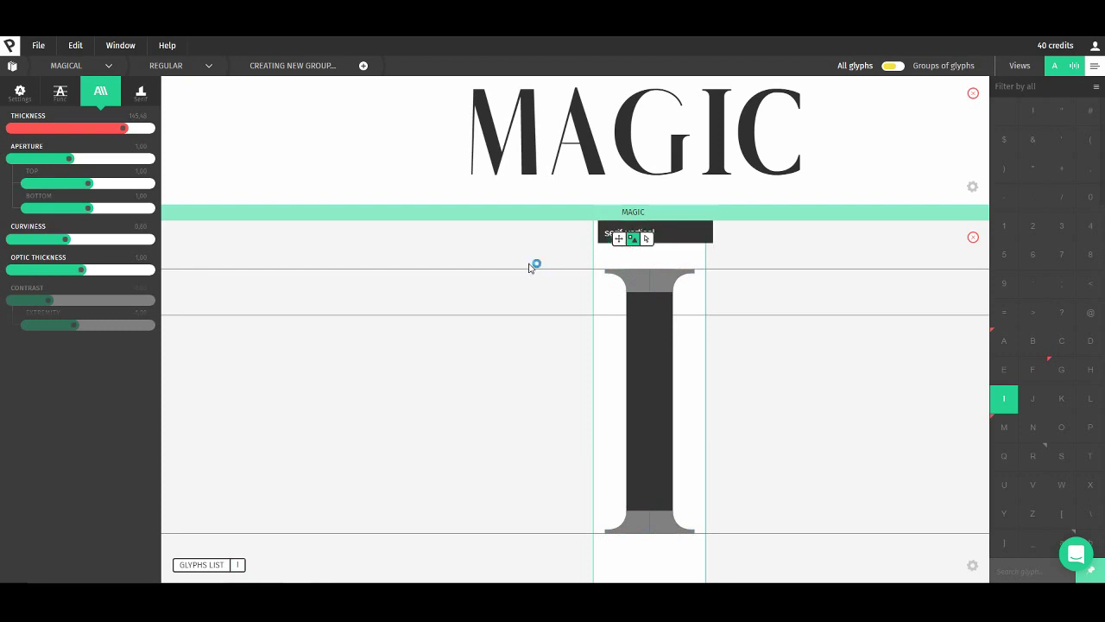
key("space")
left_click_drag(529, 258, 507, 342)
left_click(596, 361)
left_click(617, 291)
left_click(646, 354)
left_click(639, 292)
Remove both serifs at the bottom of the I's stem
left_click_drag(550, 432, 545, 309)
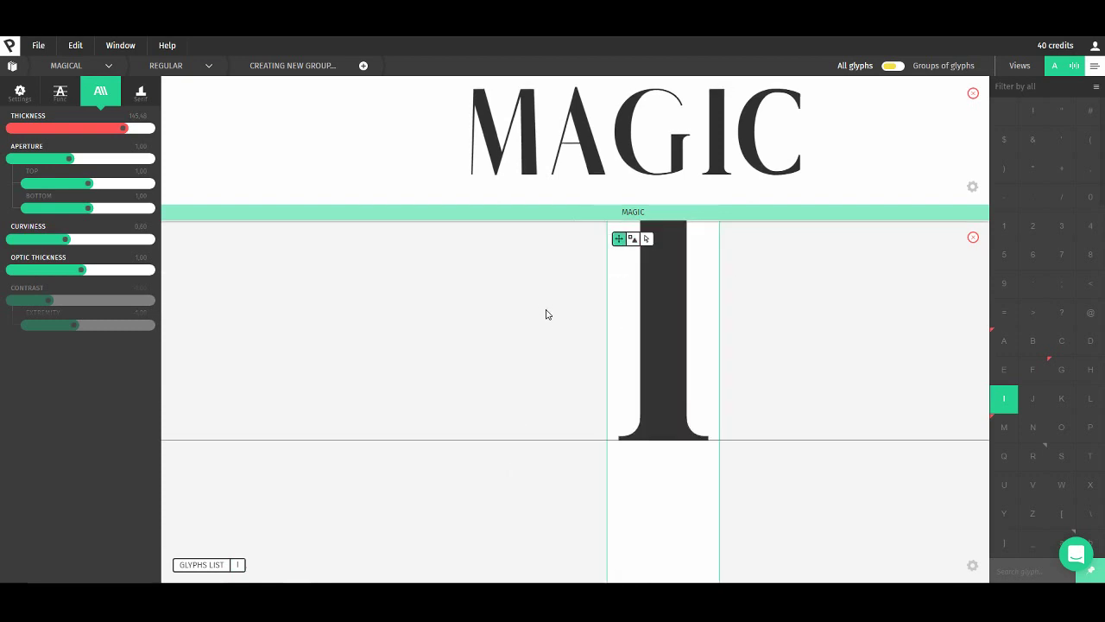
left_click(646, 438)
left_click(650, 373)
left_click(678, 427)
left_click(676, 380)
left_click_drag(572, 285, 462, 375)
scroll(464, 372, "down", 3)
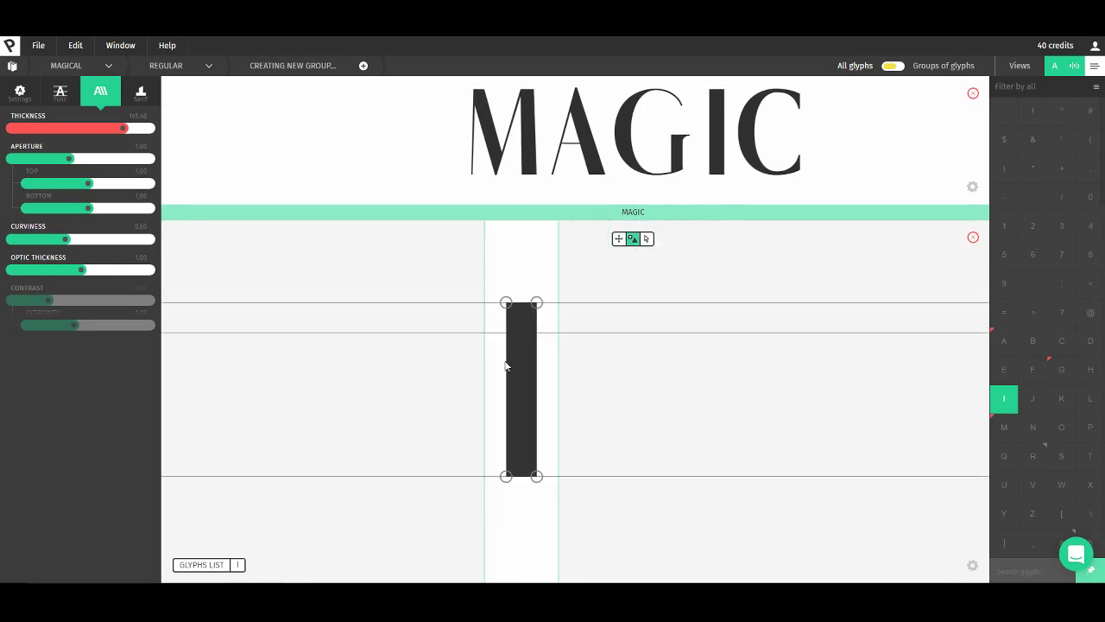
Open the C glyph and remove the serifs from its upper and lower arms
key("shift+c")
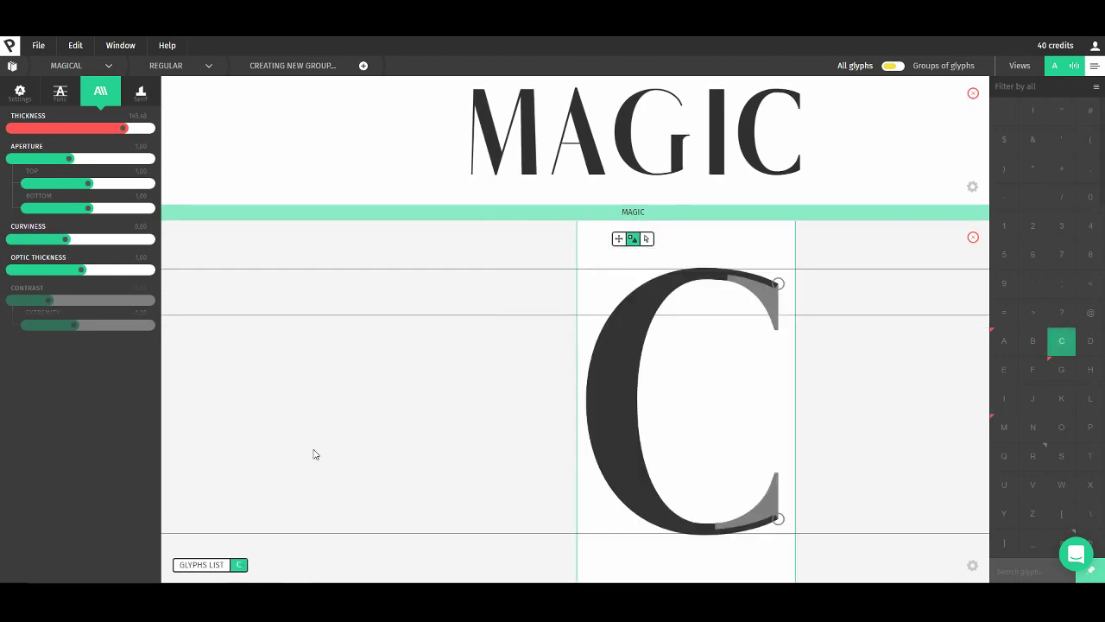
key("space")
left_click(236, 565)
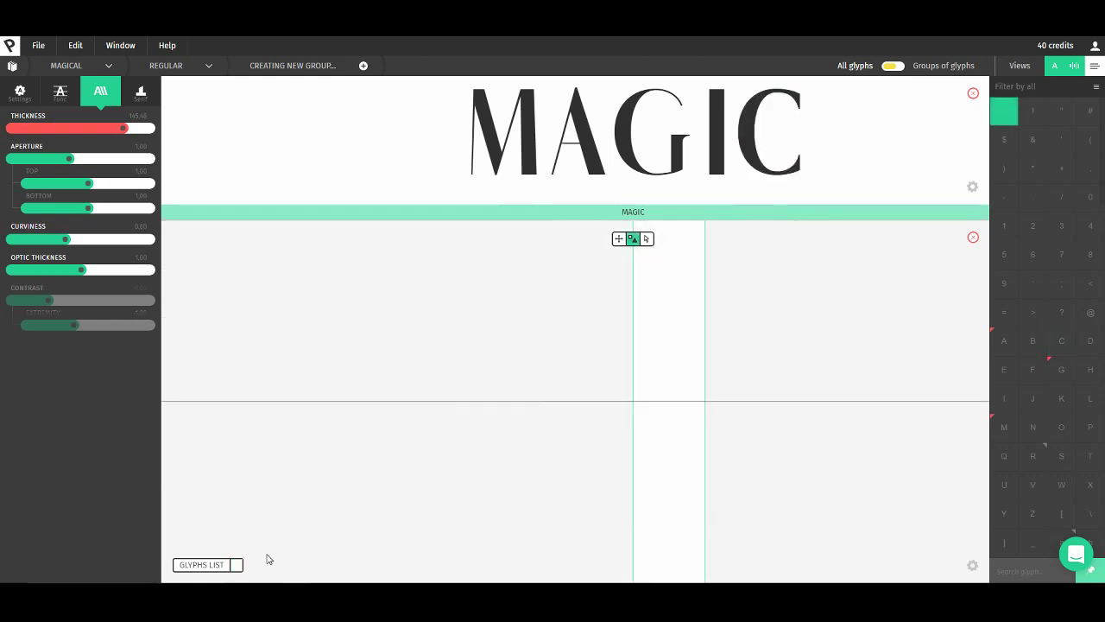
key("shift+c")
key("space")
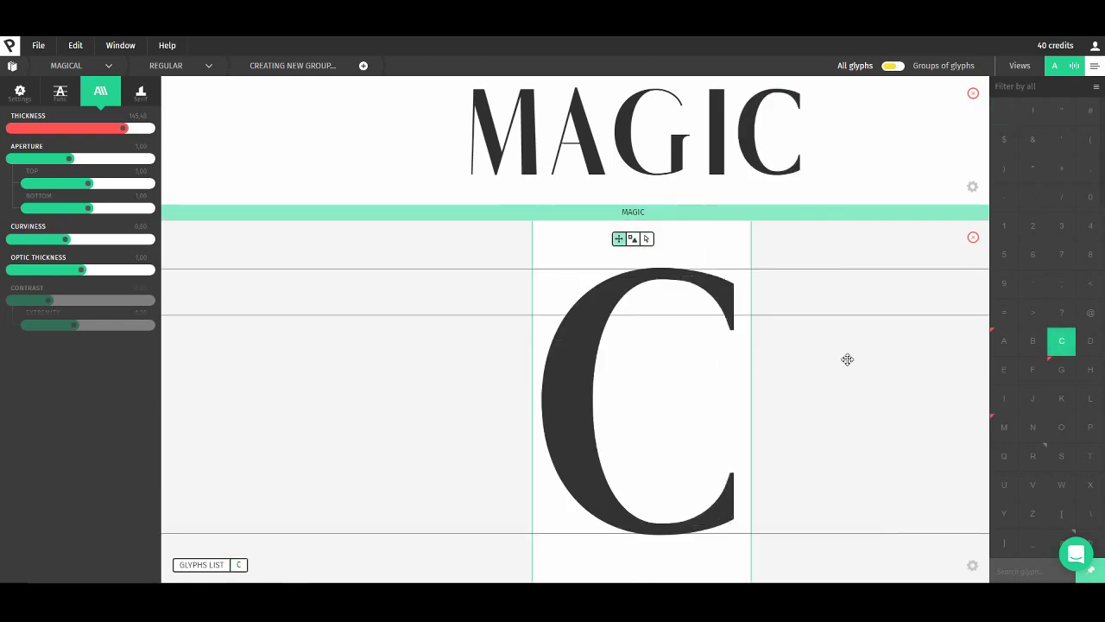
left_click_drag(838, 356, 770, 380)
left_click(633, 239)
left_click(659, 321)
left_click(664, 262)
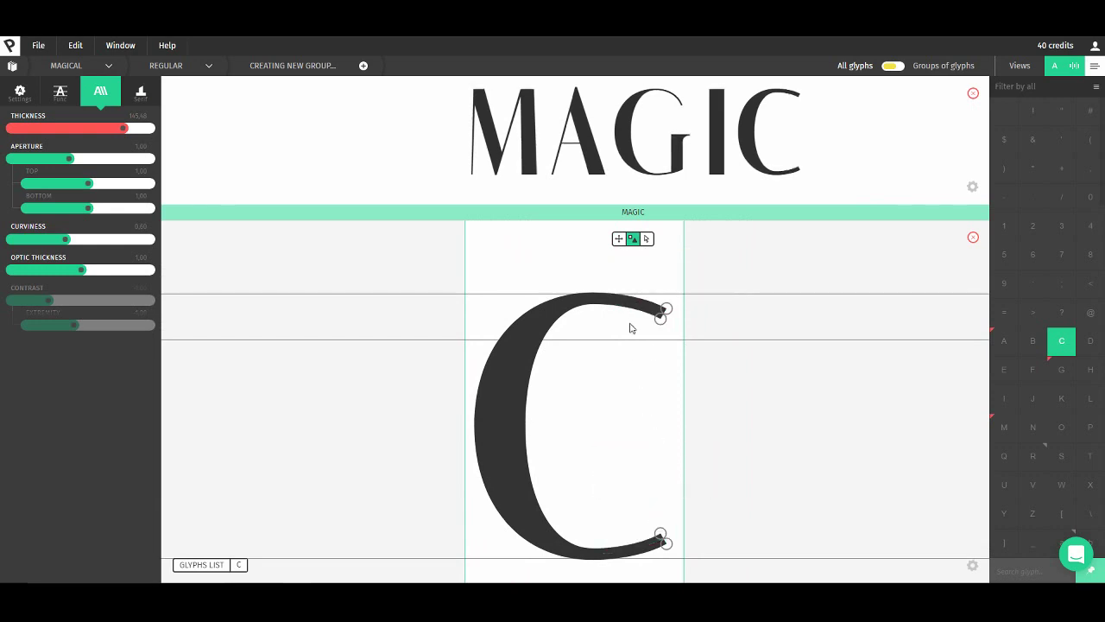
Thin the C's top curve and upper terminal by moving their inner contour points toward the outer edge
left_click(647, 244)
scroll(596, 317, "up", 3)
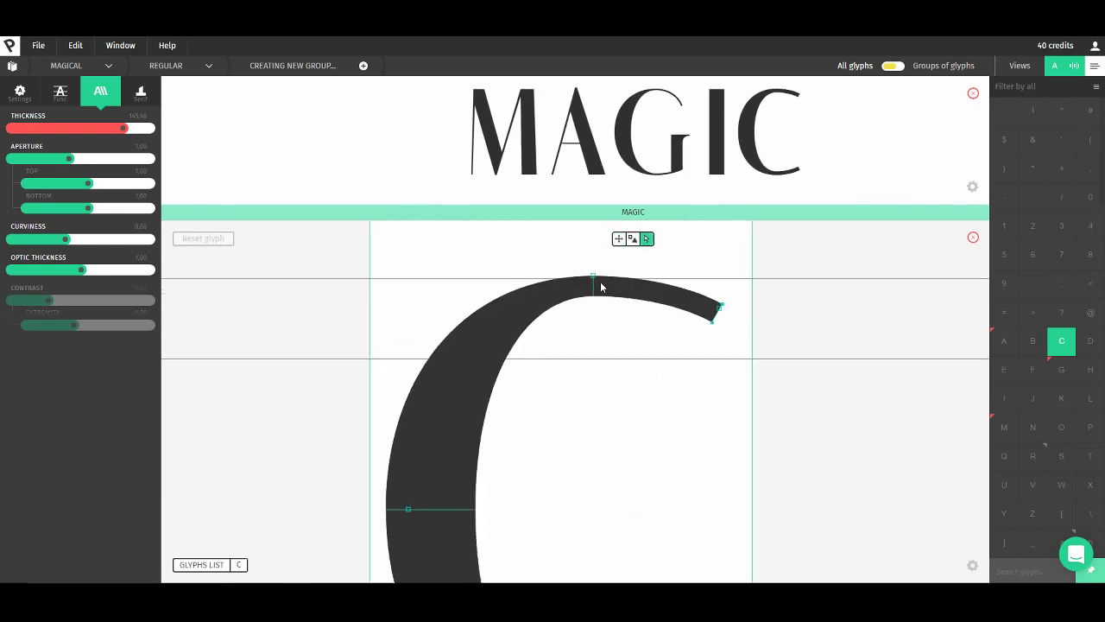
left_click_drag(594, 300, 594, 283)
left_click(711, 318)
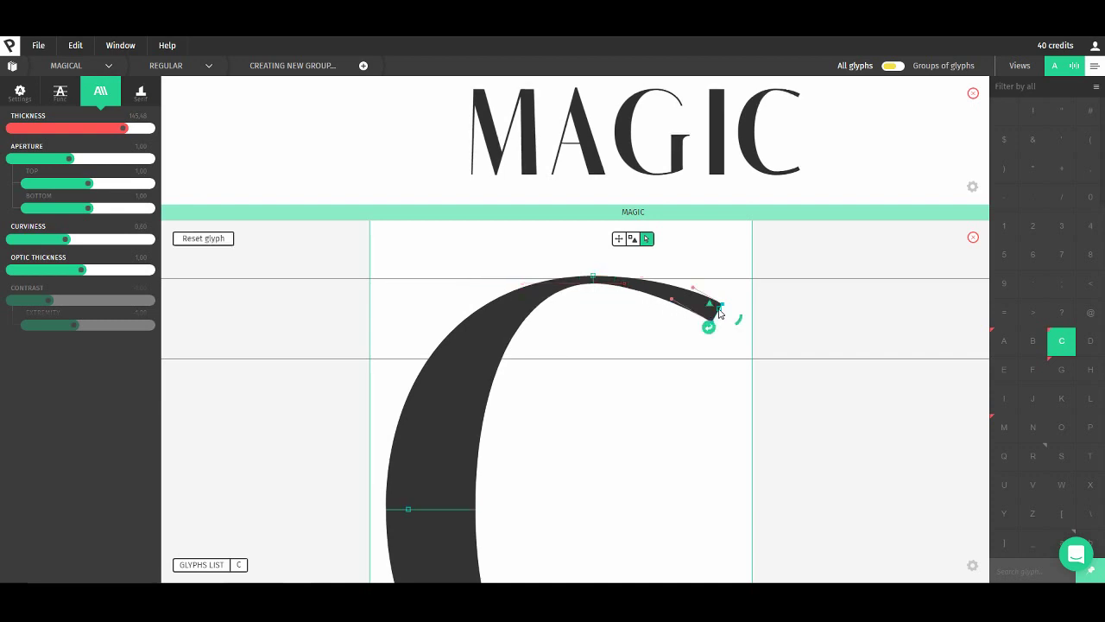
left_click_drag(714, 319, 716, 313)
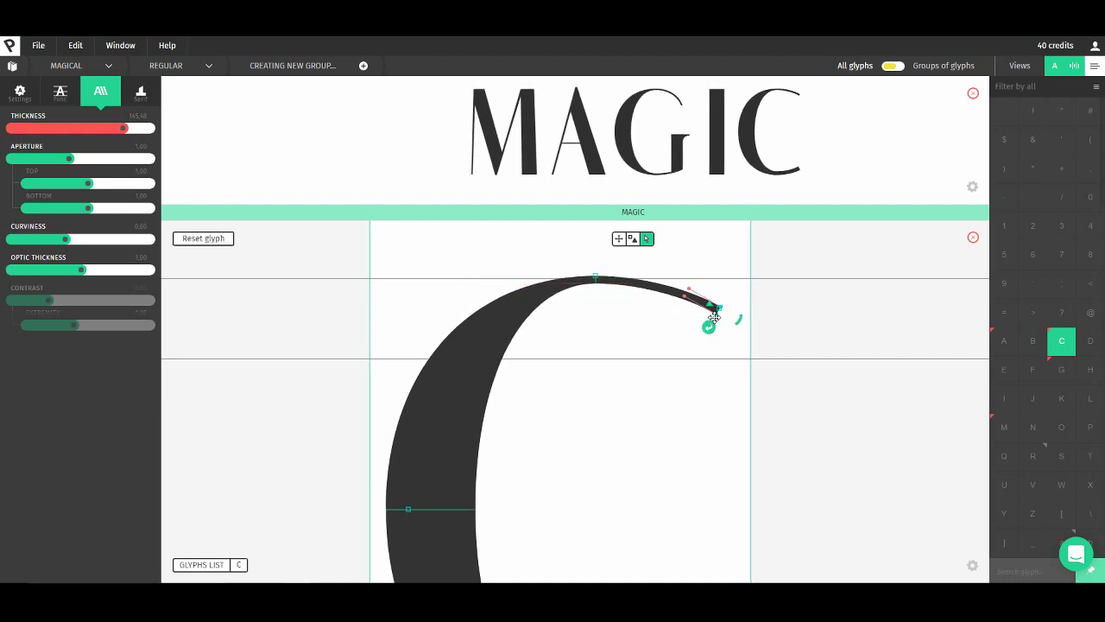
Thin the C's bottom curve and lower terminal by moving their inner contour points toward the outer edge
key("space")
left_click_drag(604, 487, 602, 264)
left_click(595, 501)
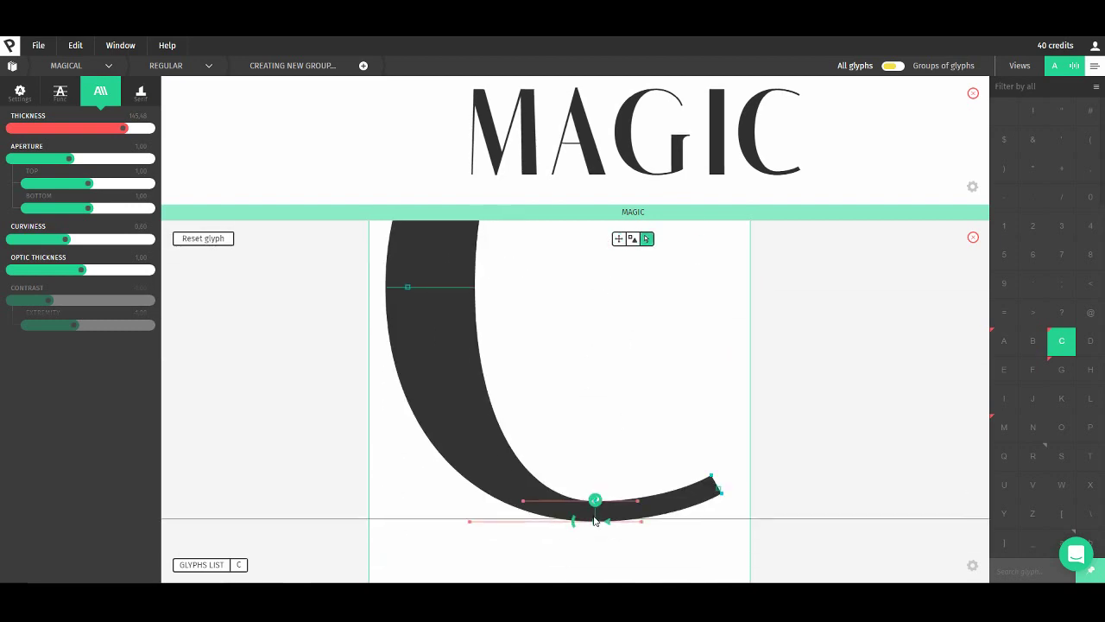
mouse_move(596, 501)
left_mouse_down()
mouse_move(600, 518)
mouse_move(597, 509)
left_mouse_up()
key("ctrl+z")
left_click(595, 499)
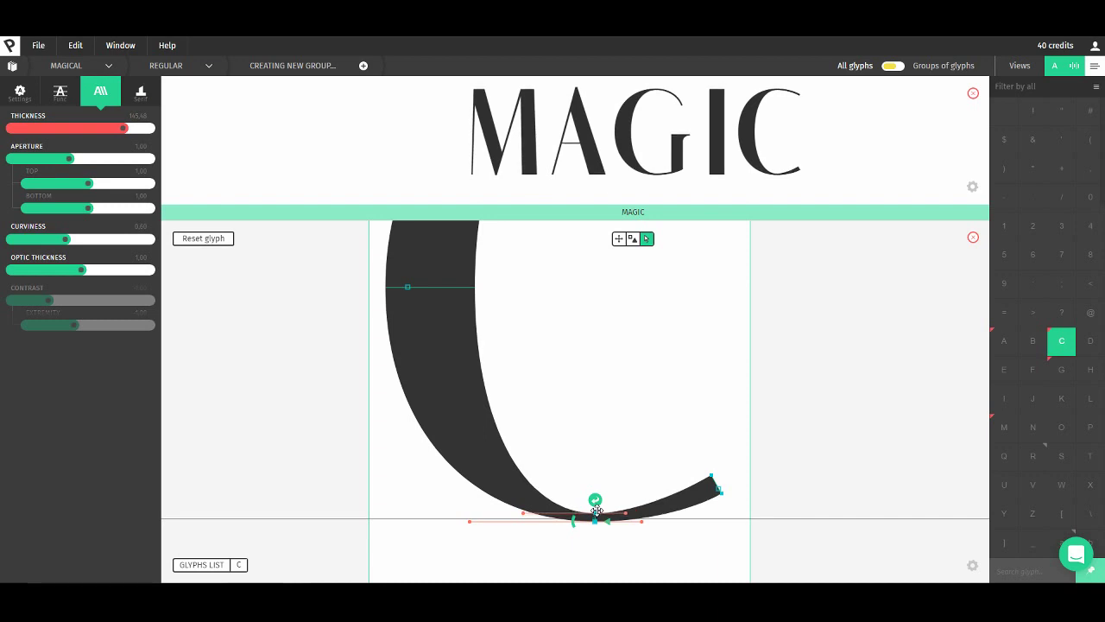
left_click(718, 487)
left_click_drag(711, 474, 713, 477)
Move the end node of the C's upper arm downward to lengthen the arm
left_click(619, 239)
left_click_drag(617, 261, 623, 367)
left_click_drag(631, 309, 588, 411)
left_click(647, 239)
left_click(679, 299)
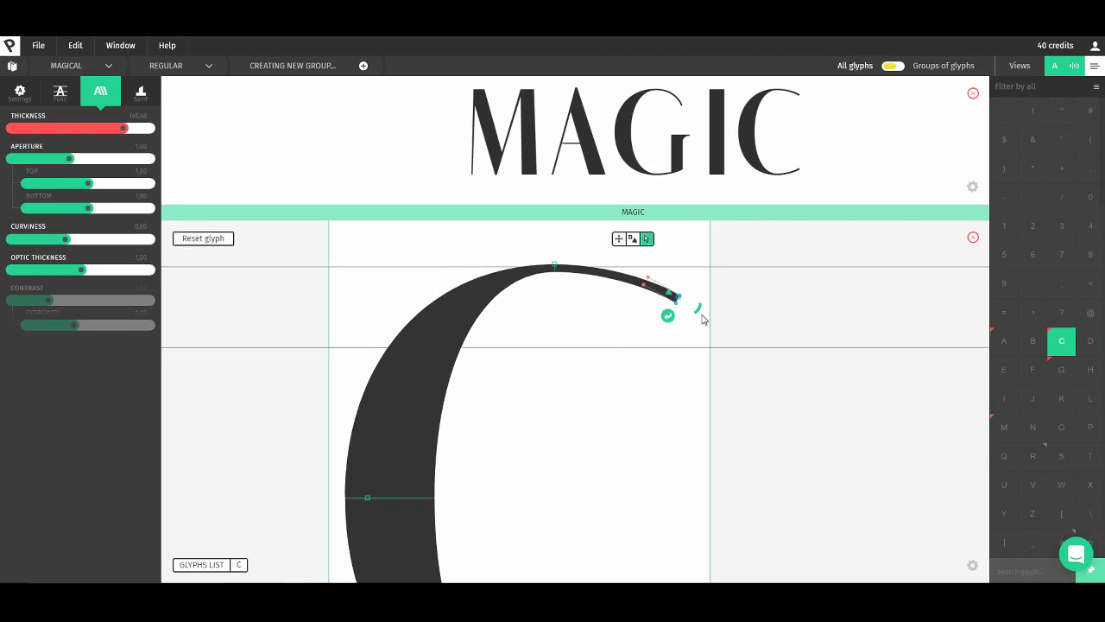
scroll(678, 304, "up", 3)
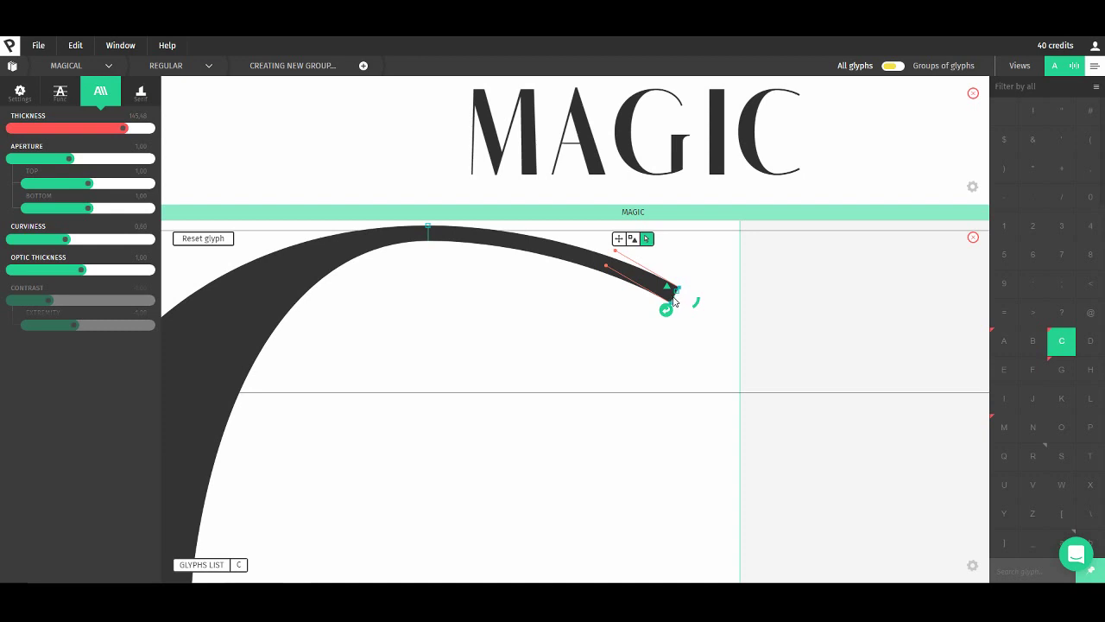
left_click_drag(679, 295, 678, 356)
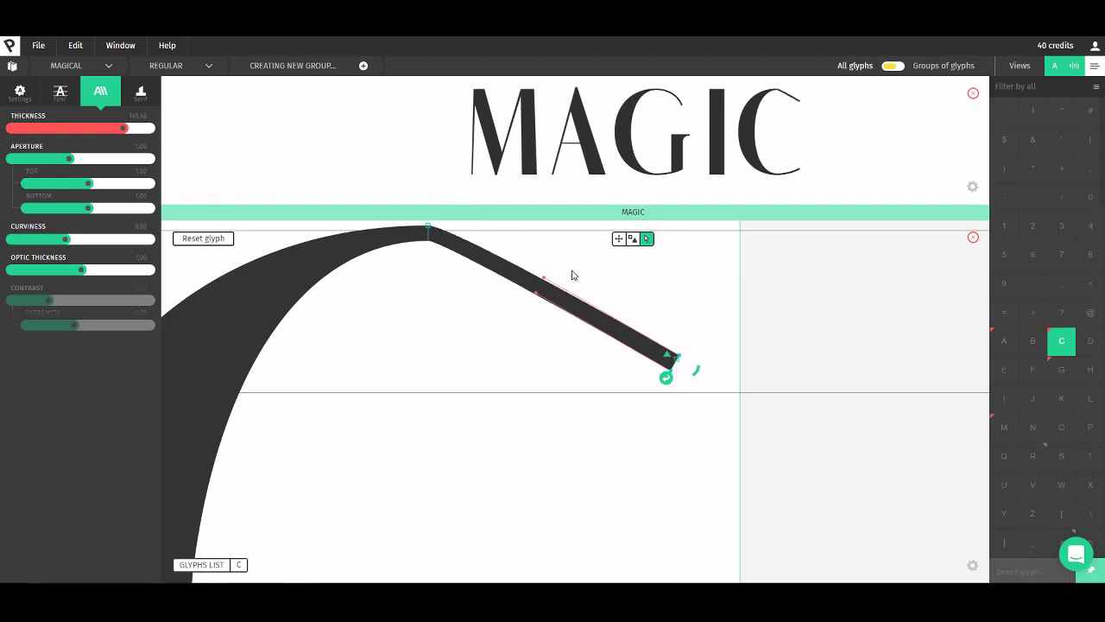
Round the C's upper arm by pulling the end node's curve handle outward and adjusting the terminal's angle
mouse_move(543, 277)
left_mouse_down()
mouse_move(577, 258)
mouse_move(656, 262)
mouse_move(645, 263)
left_mouse_up()
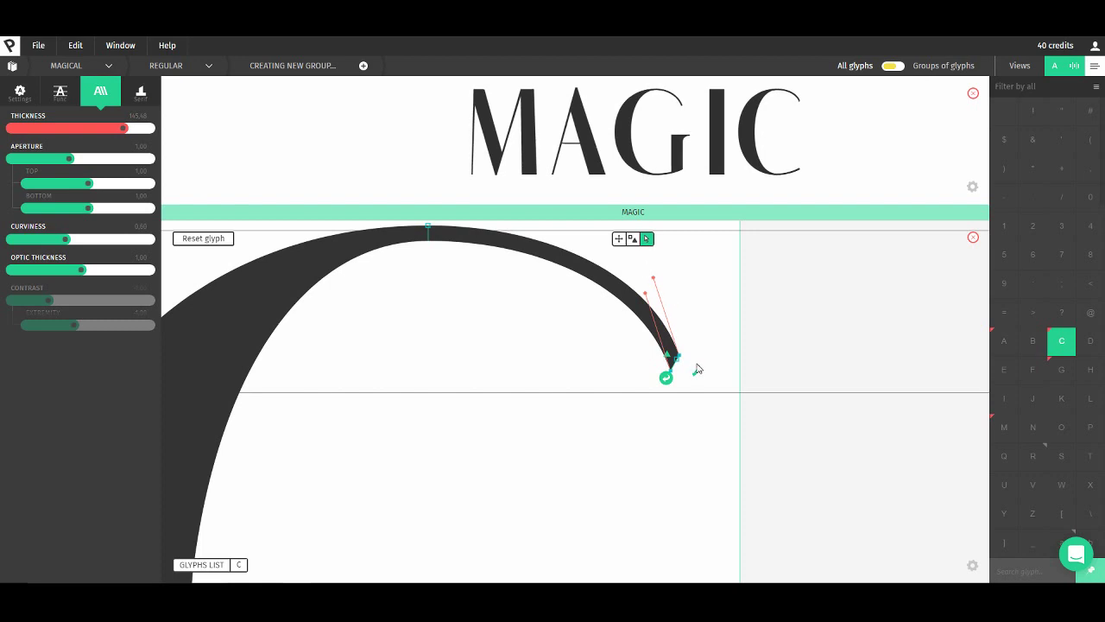
left_click_drag(699, 372, 667, 364)
scroll(659, 377, "up", 3)
scroll(659, 377, "up", 2)
scroll(580, 342, "down", 4)
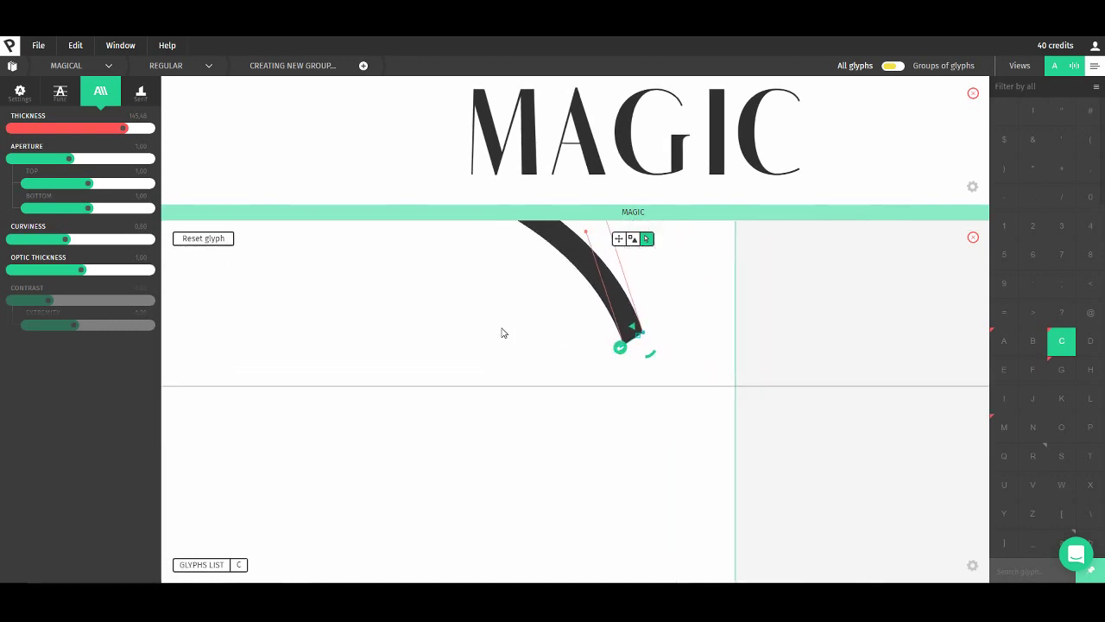
left_click_drag(630, 391, 629, 391)
left_click_drag(596, 324, 588, 322)
Move the end node of the C's lower arm upward and pull its curve handle outward to round the arm
key("space")
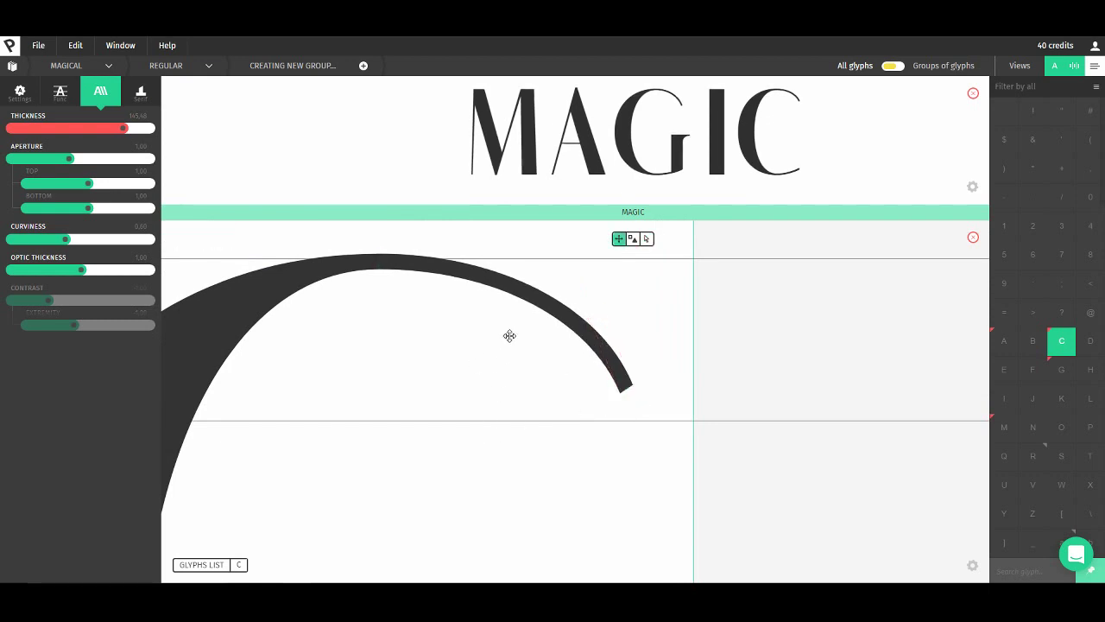
key("space")
left_click_drag(438, 481, 471, 312)
mouse_move(439, 526)
left_mouse_down()
mouse_move(461, 482)
mouse_move(468, 308)
left_mouse_up()
left_click_drag(493, 456, 472, 327)
left_click_drag(475, 426, 450, 349)
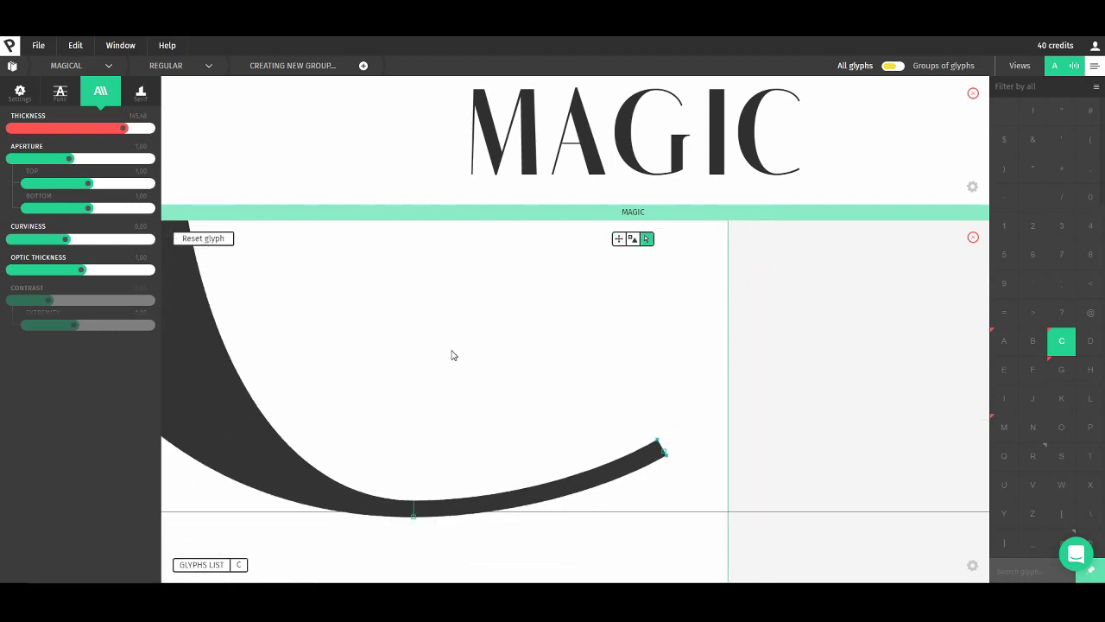
left_click(665, 452)
left_click_drag(665, 453, 663, 388)
left_click_drag(542, 468, 587, 489)
Adjust the angle of the C's lower terminal so its end is cut square to the stroke
scroll(429, 340, "down", 3)
key("space")
left_click_drag(359, 272, 464, 393)
scroll(487, 358, "down", 5)
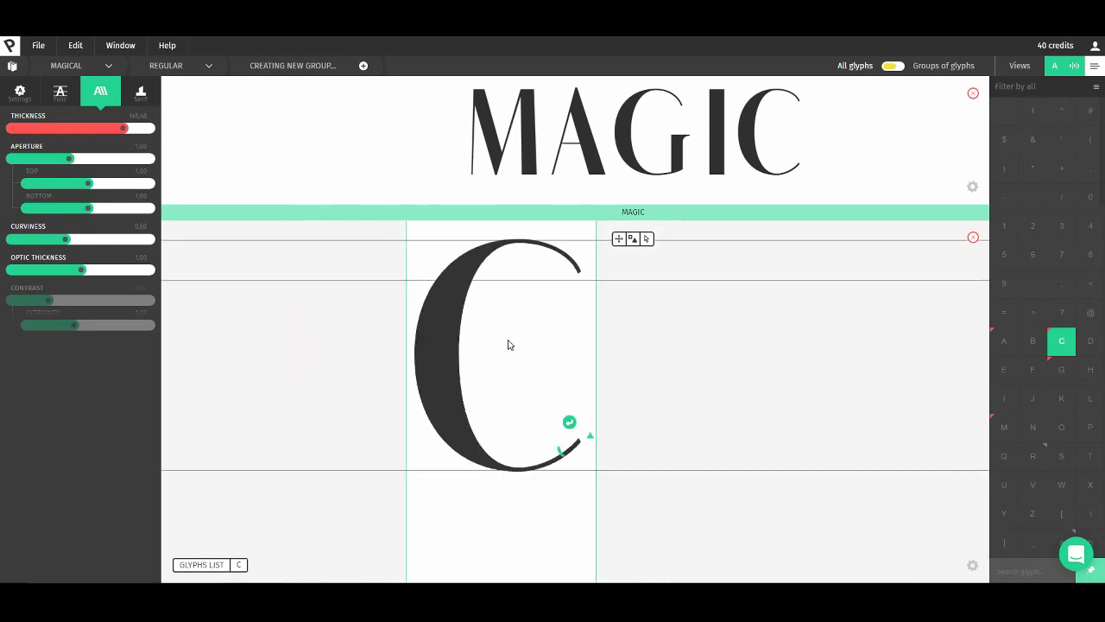
key("space")
left_click_drag(507, 342, 508, 273)
scroll(573, 378, "up", 4)
scroll(592, 363, "up", 3)
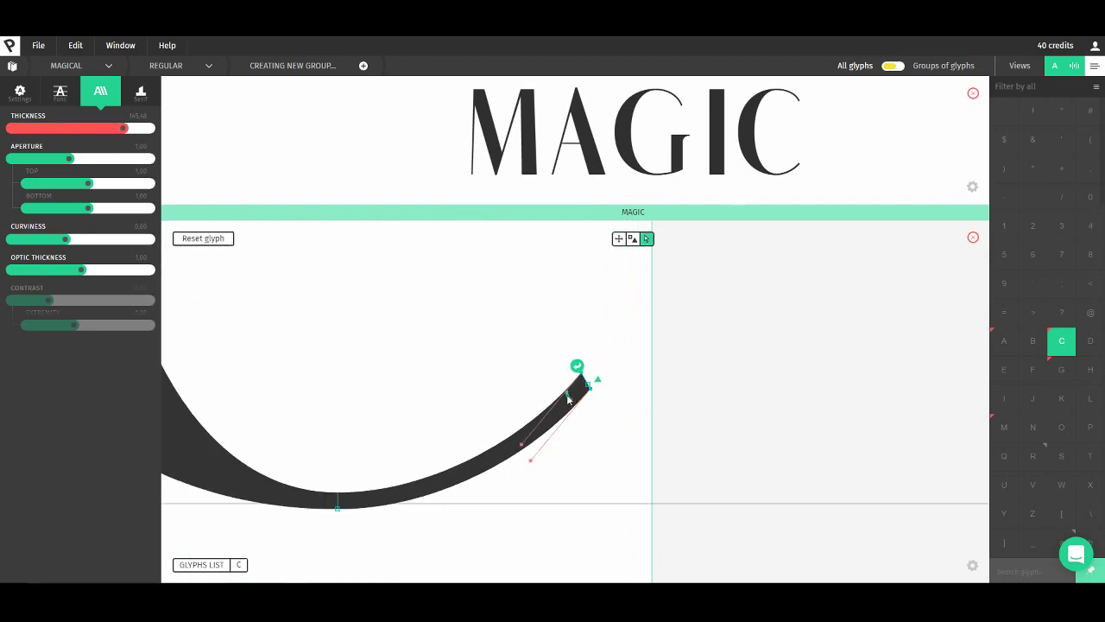
left_click_drag(569, 396, 571, 398)
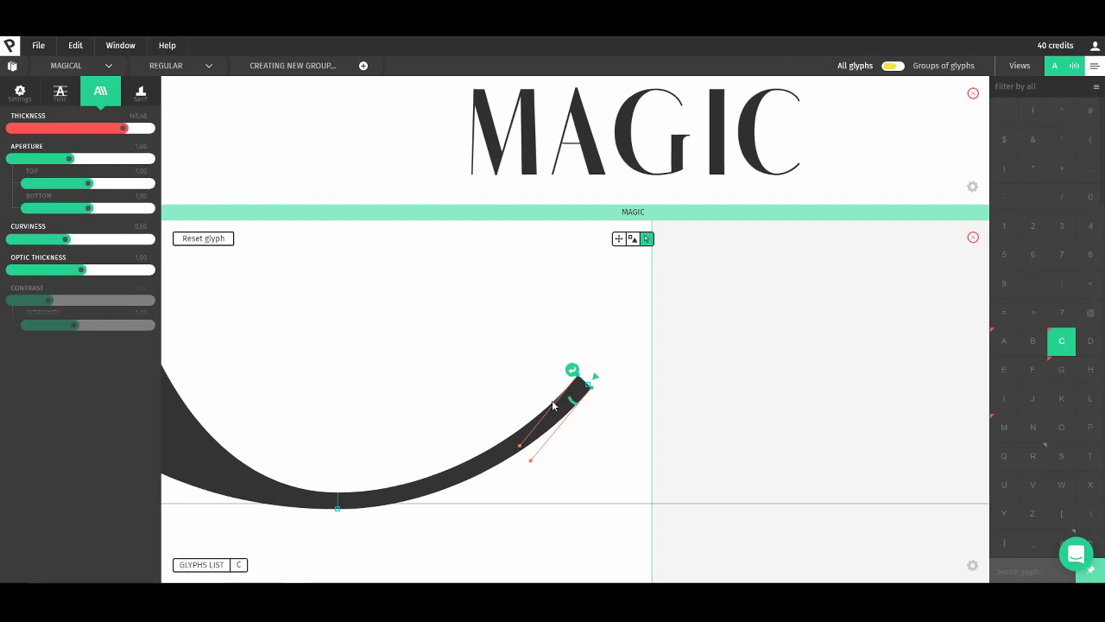
key("space")
left_click_drag(332, 284, 434, 371)
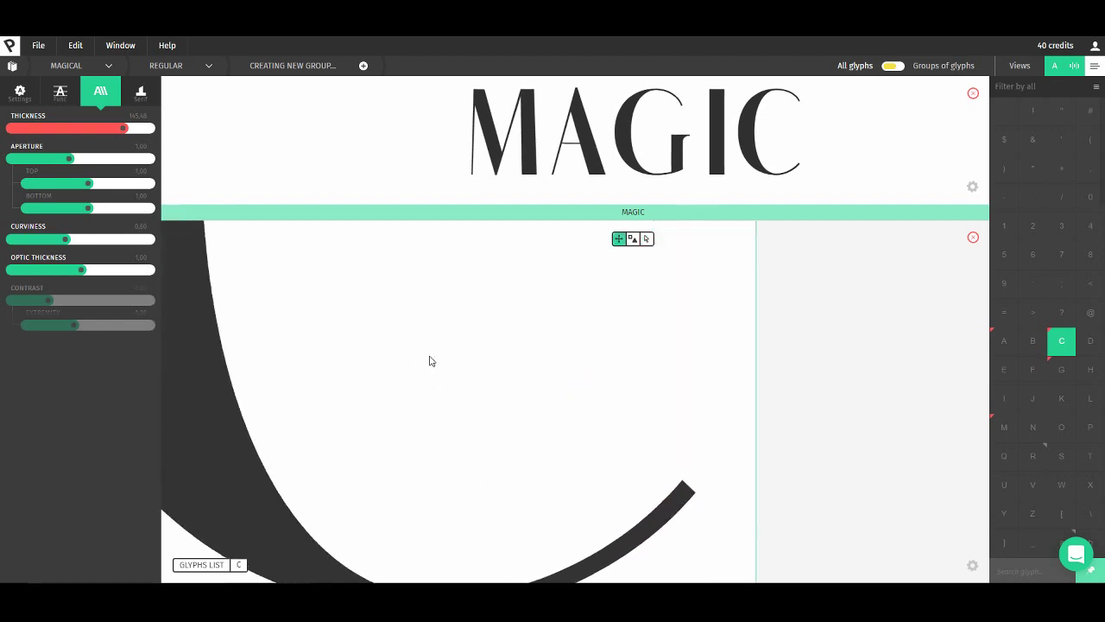
scroll(389, 302, "down", 3)
scroll(370, 275, "down", 5)
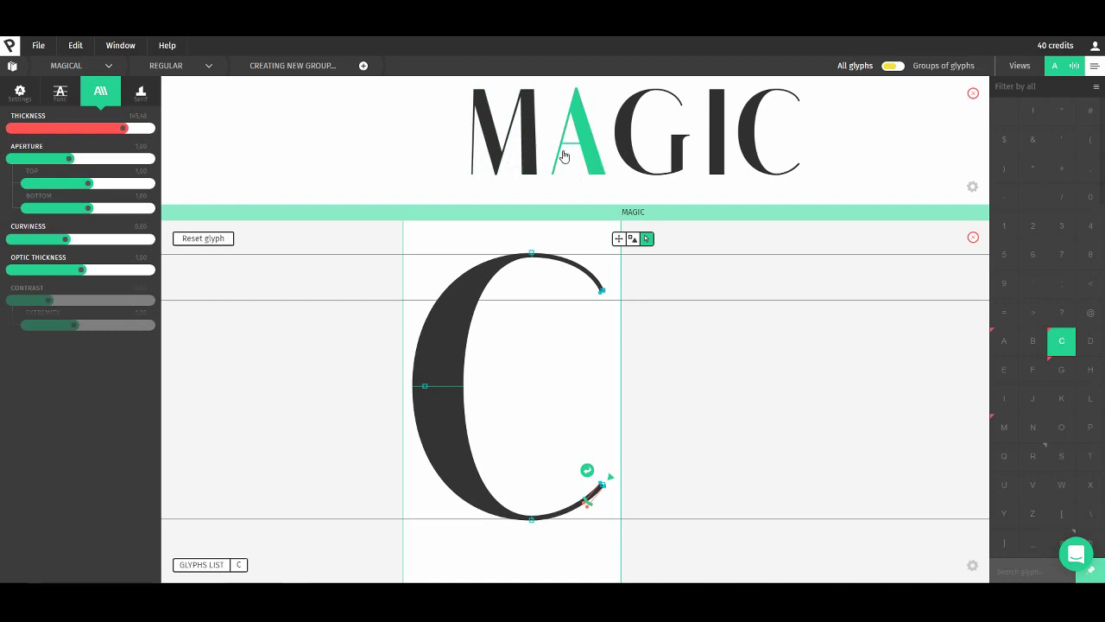
Increase the font's width to about 1.96
left_click(60, 91)
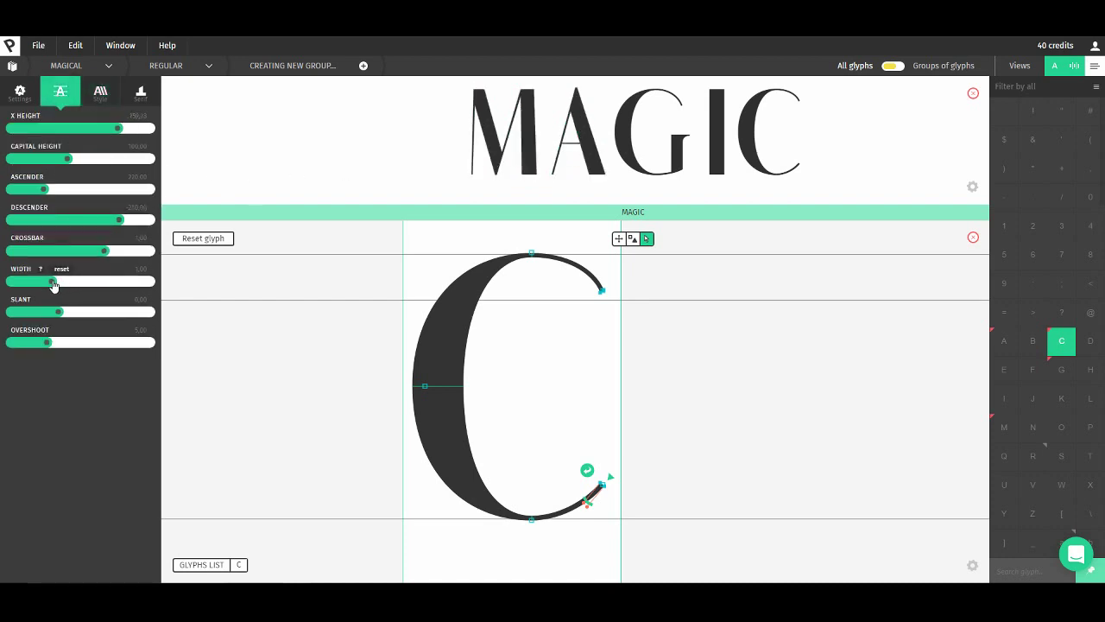
left_click_drag(52, 284, 122, 284)
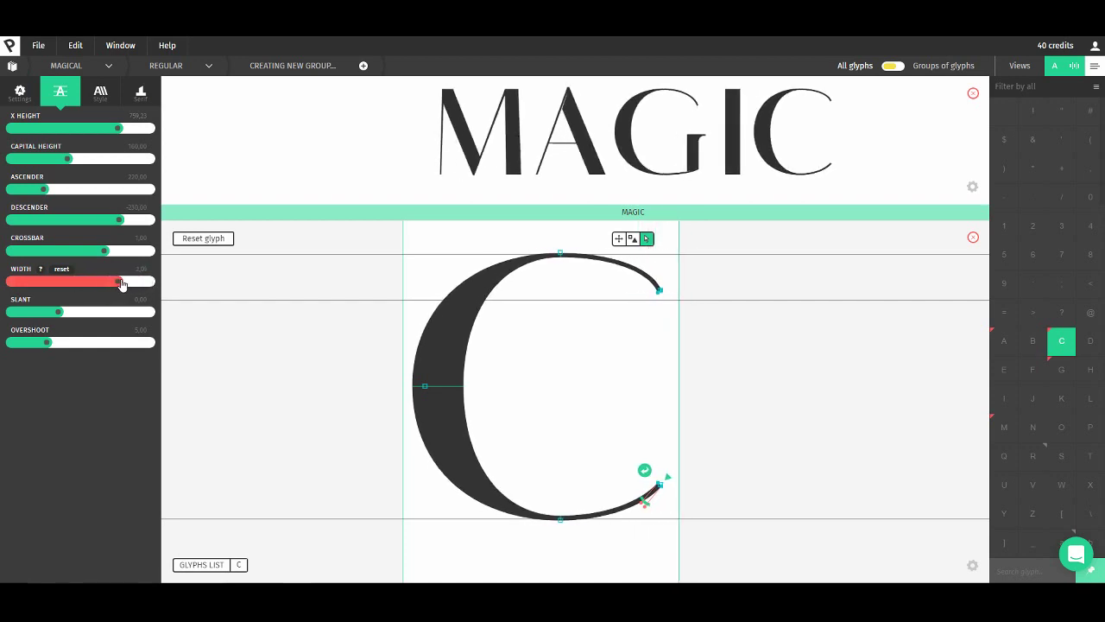
left_click_drag(119, 284, 116, 284)
Open the A glyph for editing and adjust the thick diagonal's apex node so the gap between the two strokes closes
left_click(239, 566)
key("shift+a")
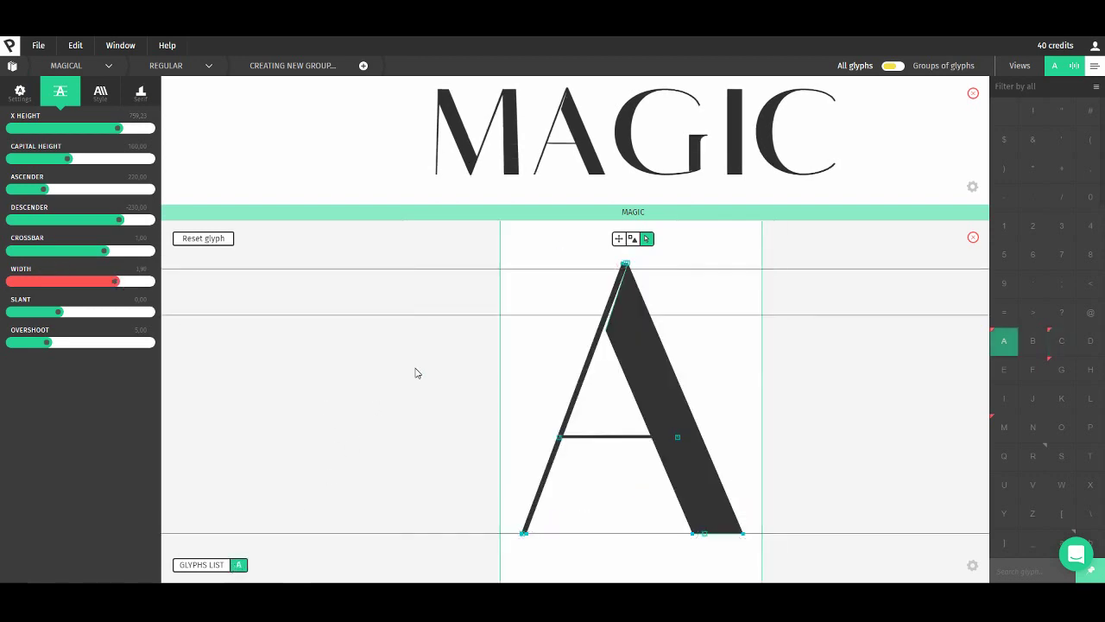
scroll(641, 287, "up", 4)
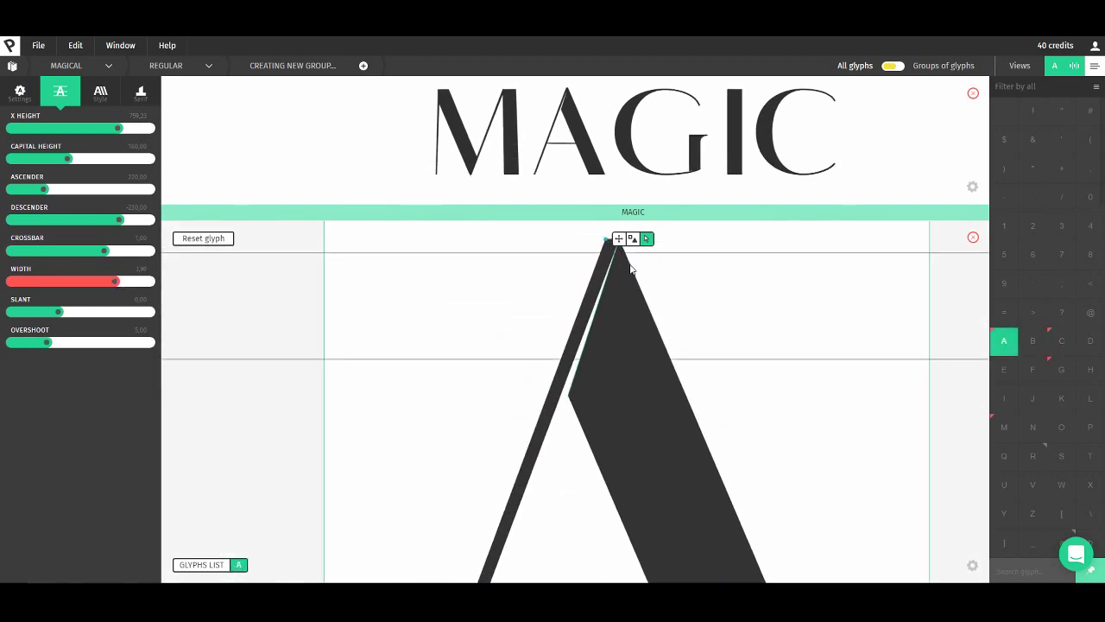
key("space")
key("shift+a")
key("space")
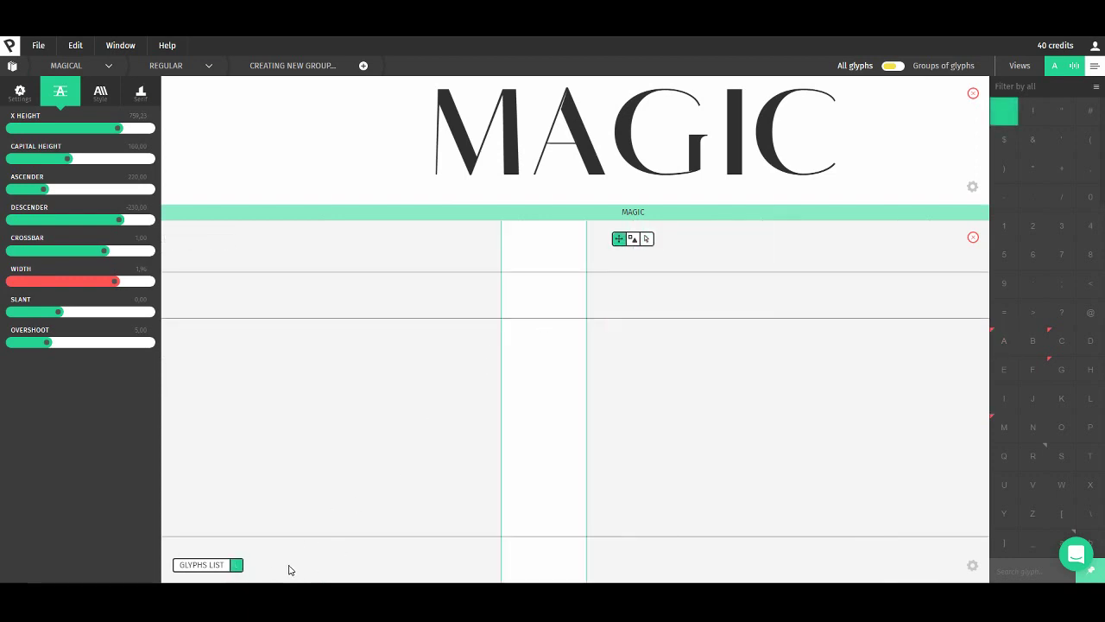
key("a")
key("ctrl")
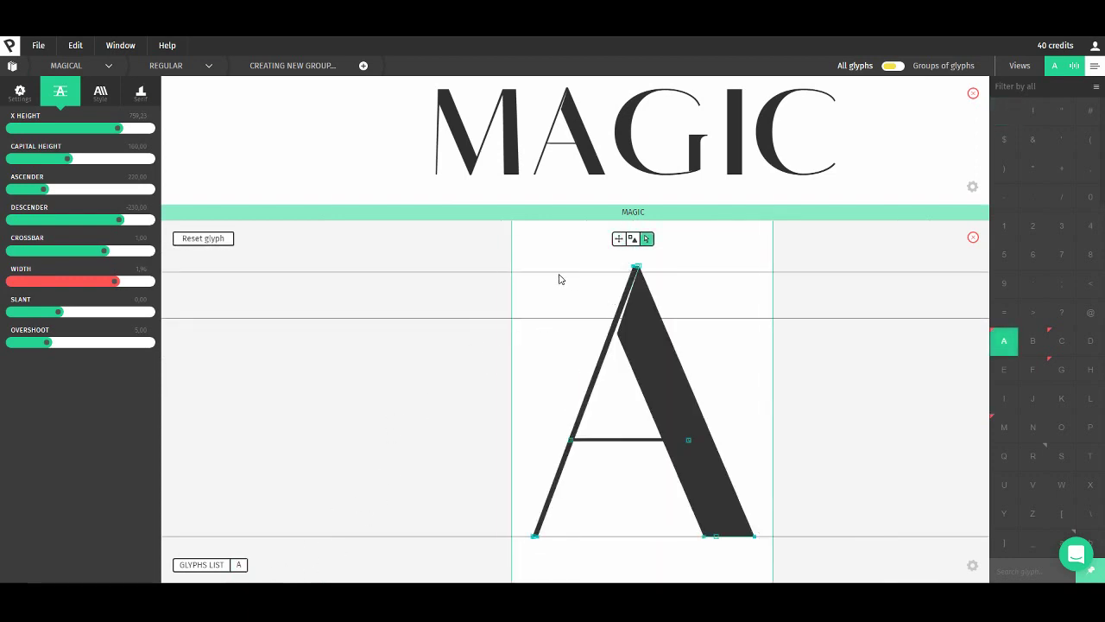
key("ctrl")
left_click_drag(562, 309, 503, 330)
scroll(576, 299, "up", 3)
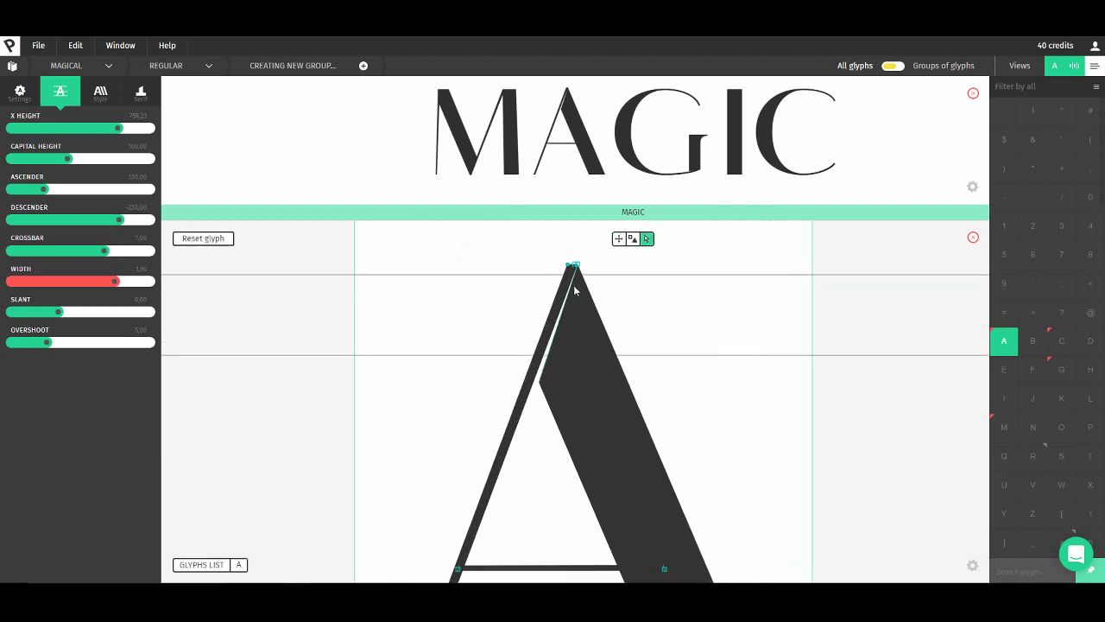
left_click(578, 265)
left_click_drag(599, 270, 601, 273)
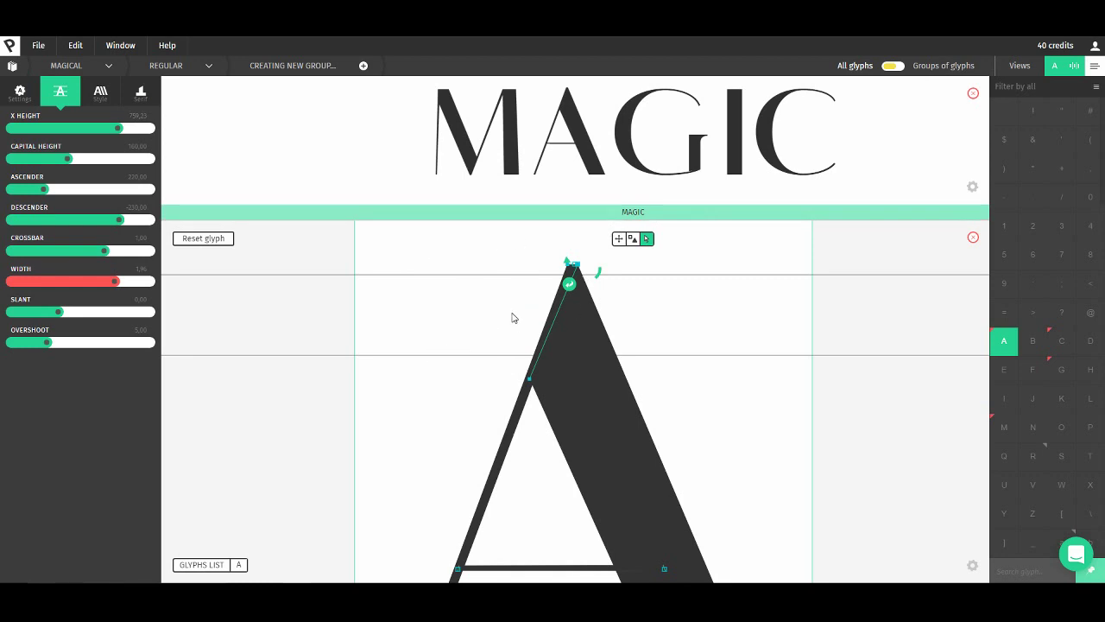
Increase the font's stroke thickness to 197
scroll(422, 353, "down", 4)
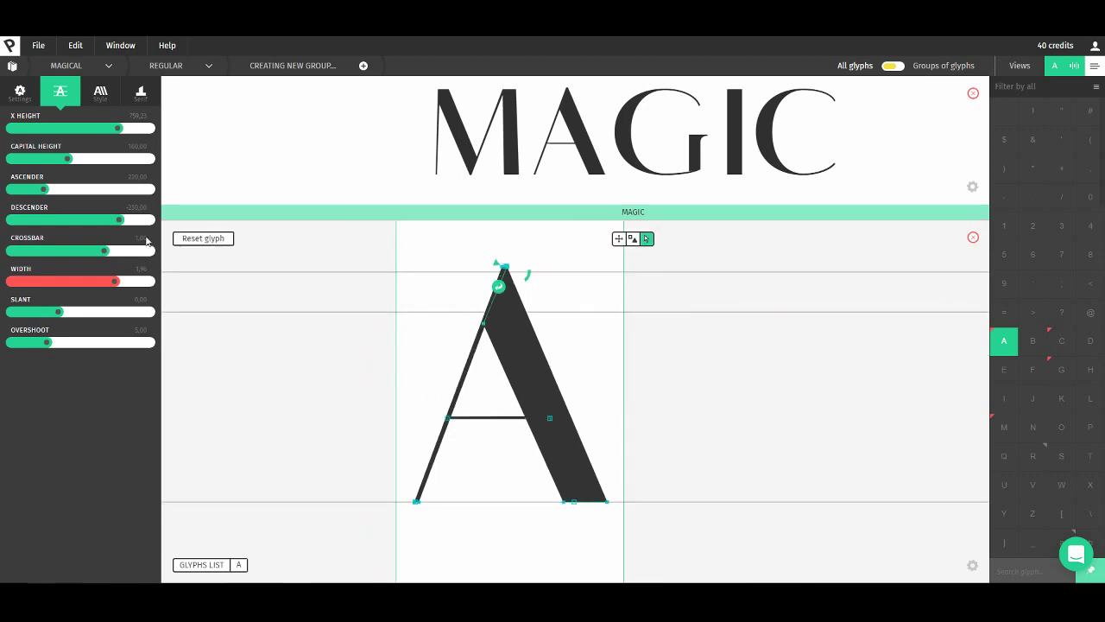
left_click(100, 92)
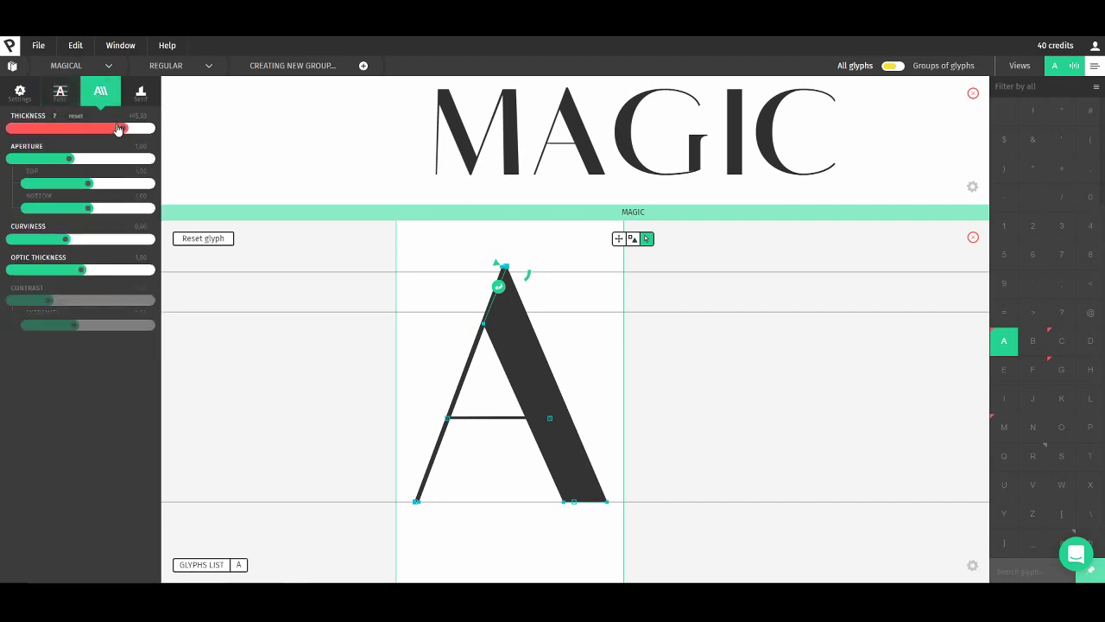
left_click_drag(125, 129, 173, 128)
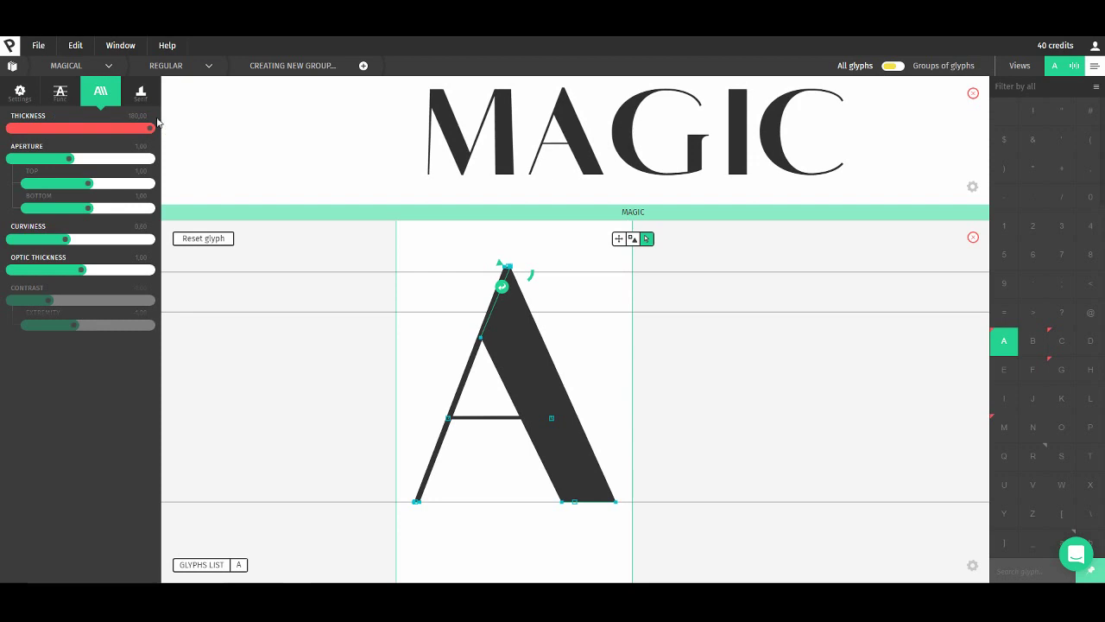
left_click(154, 114)
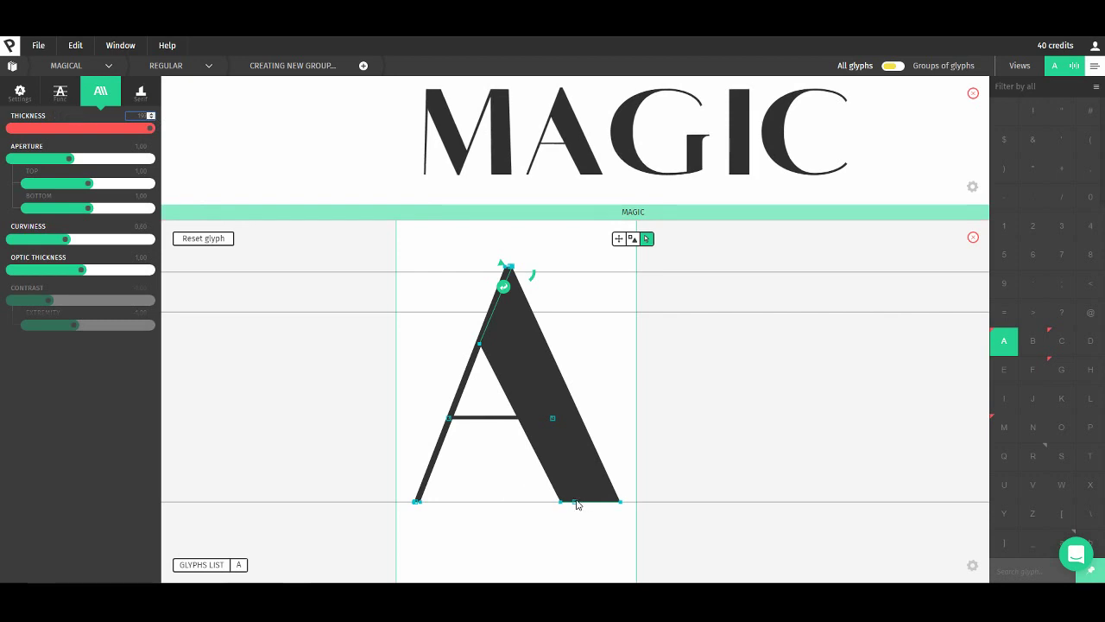
Widen the base of the A's thick diagonal by moving its inner corner outward, and place the base's skeleton node near that corner
left_click(576, 503)
scroll(578, 499, "up", 3)
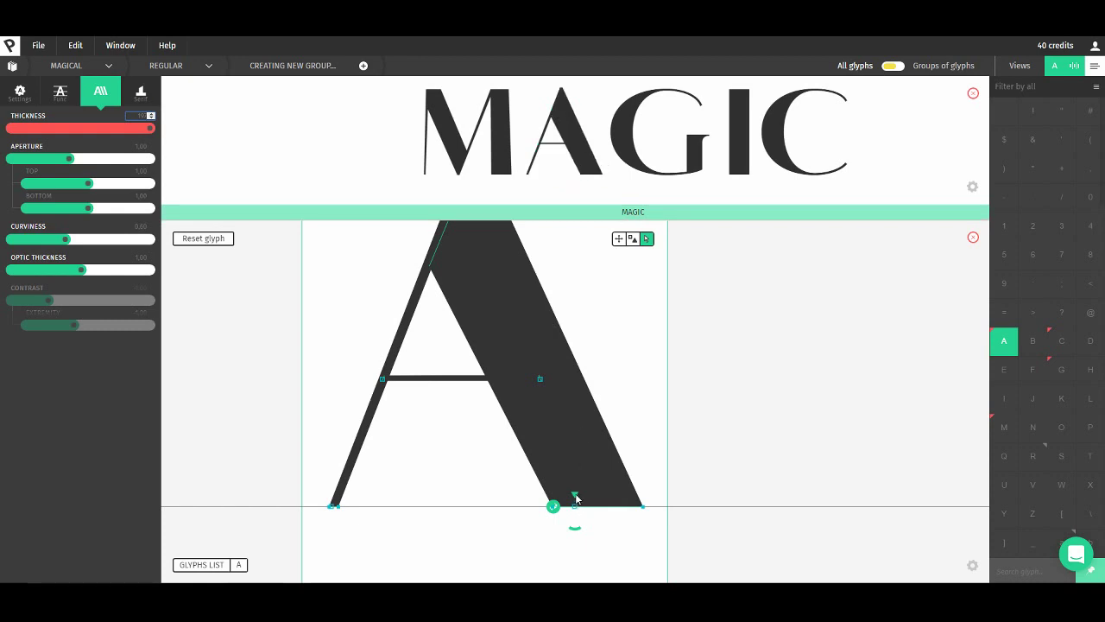
left_click_drag(576, 494, 644, 491)
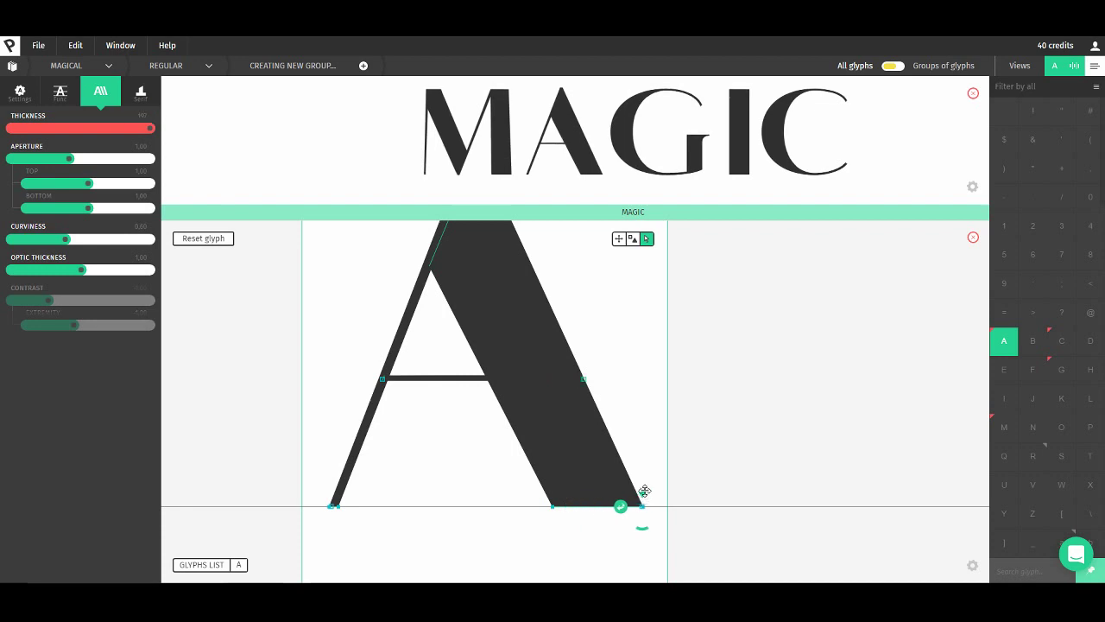
left_click_drag(551, 509, 532, 509)
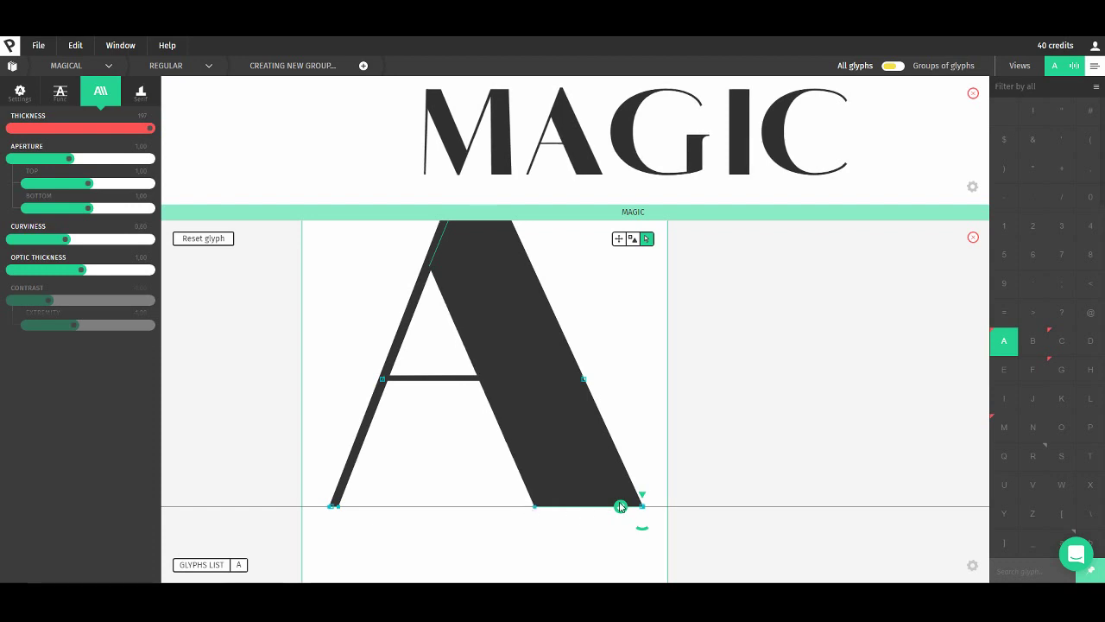
left_click_drag(643, 499, 552, 498)
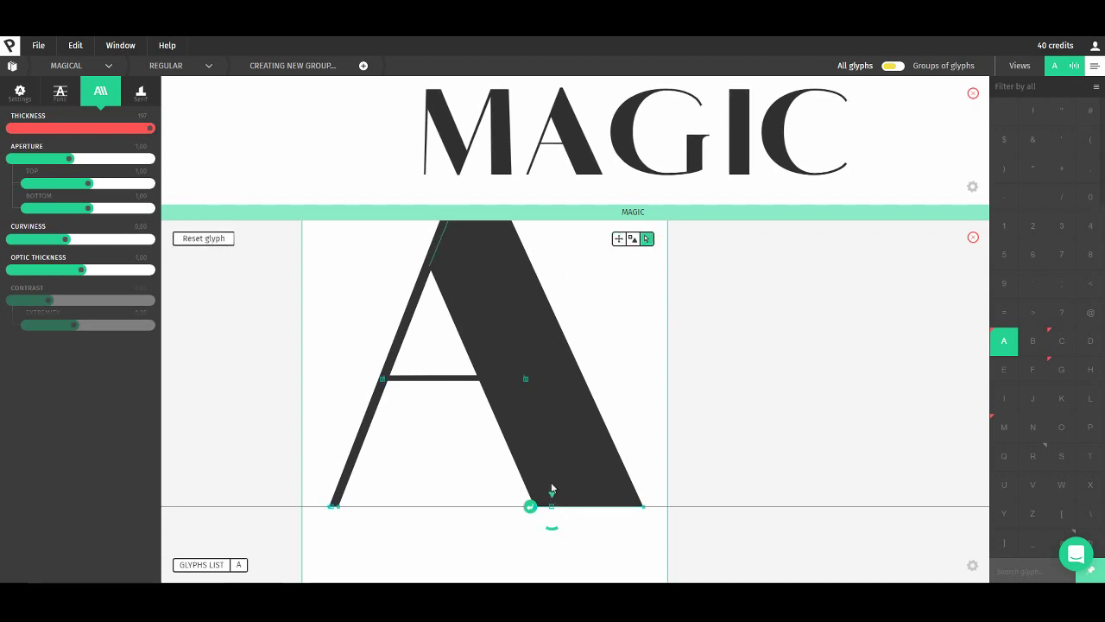
scroll(379, 340, "down", 2)
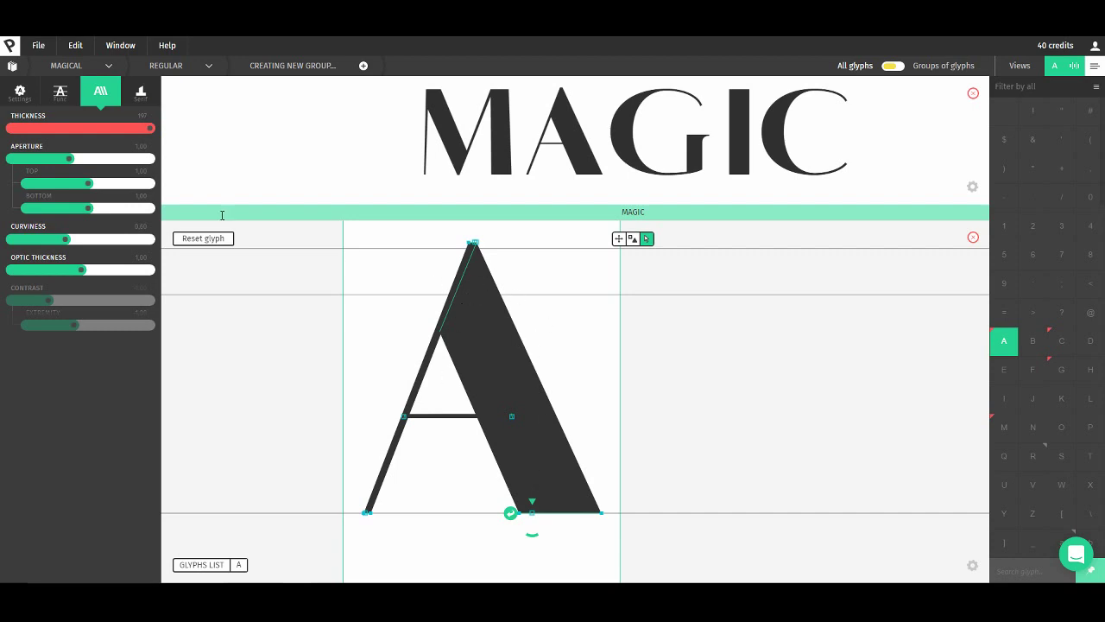
Enlarge the word preview, hide the glyphs list and close the glyph view so only the word MAGIC is displayed
mouse_move(81, 171)
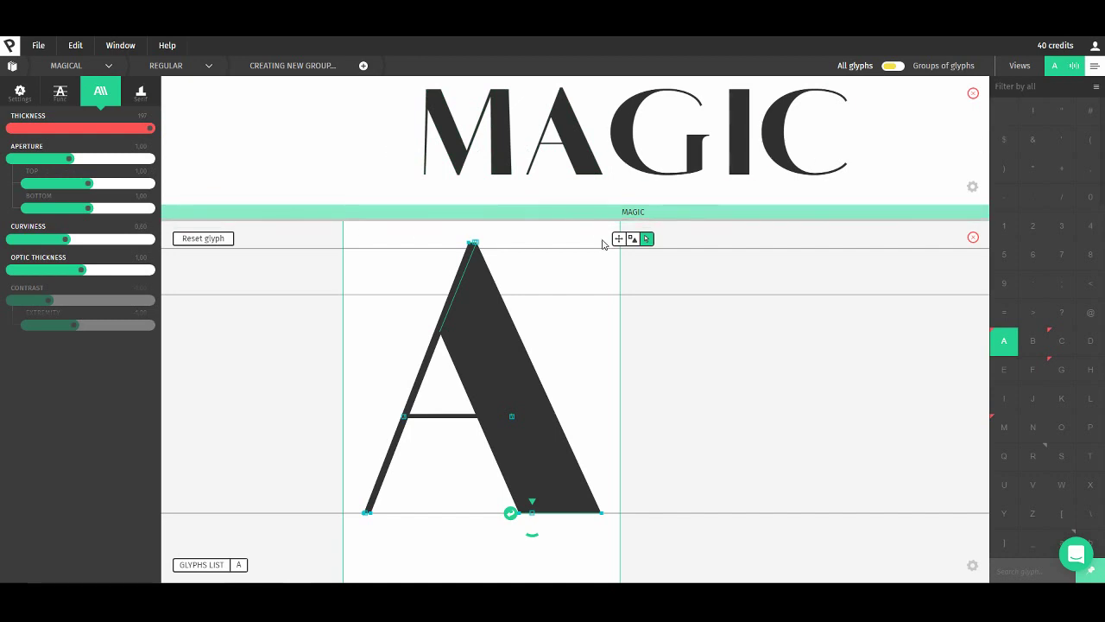
left_click_drag(555, 222, 564, 298)
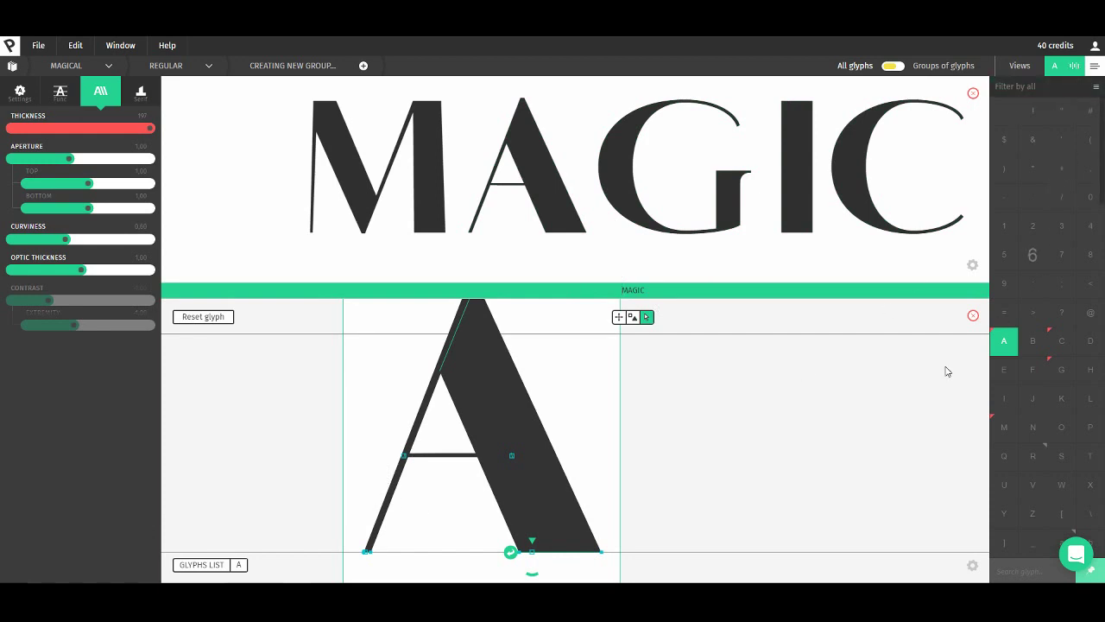
left_click(207, 565)
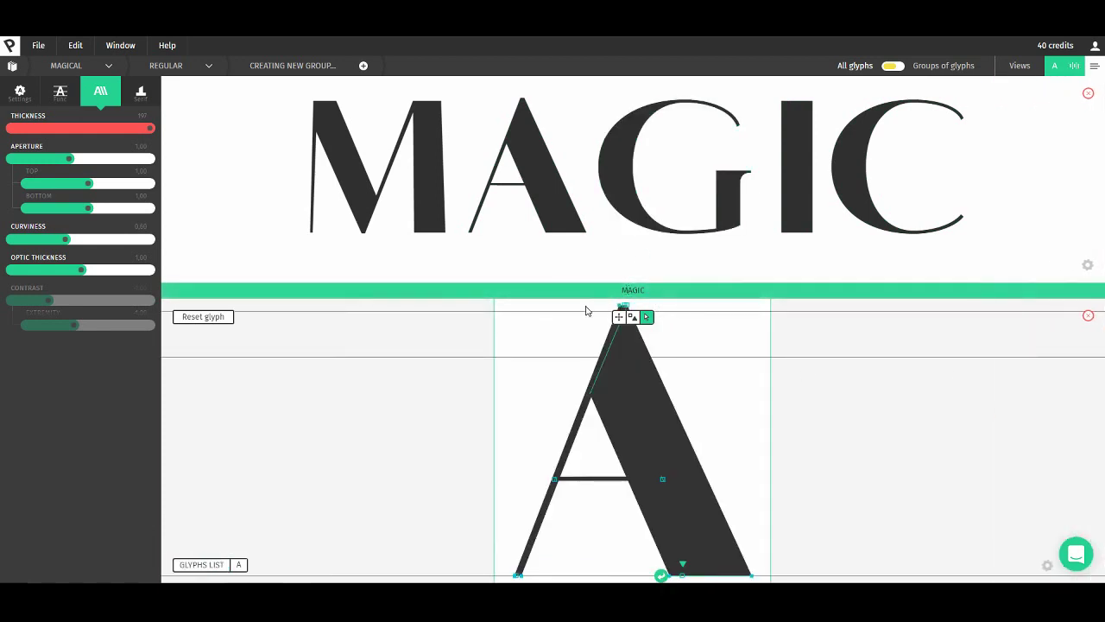
left_click(1074, 65)
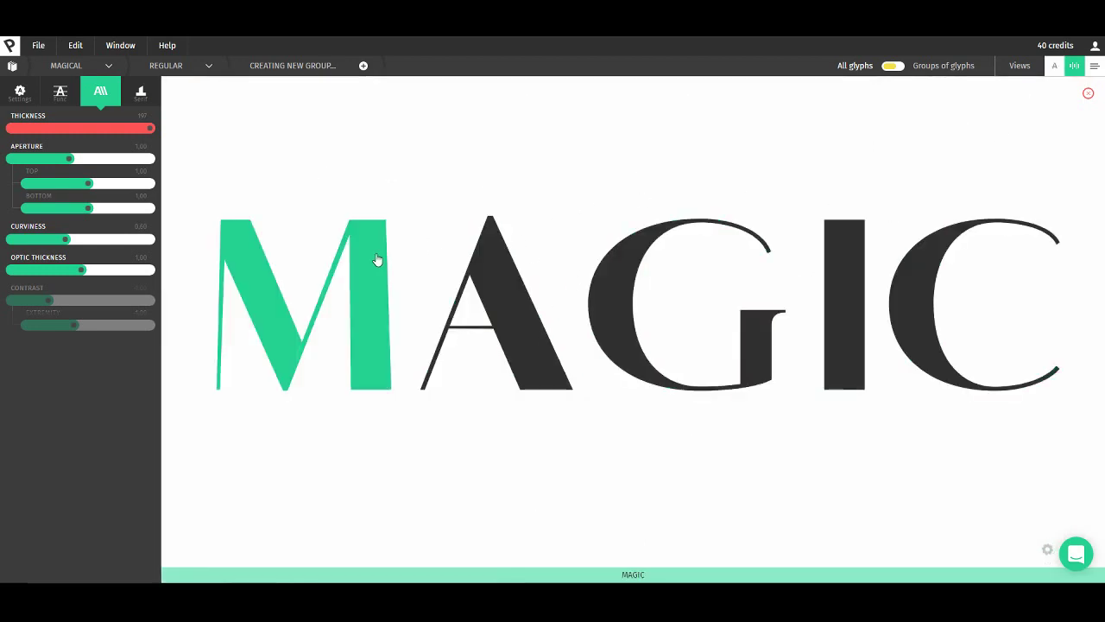
Tighten the spacing on both sides of the M and on the right side of the A
left_click(311, 264)
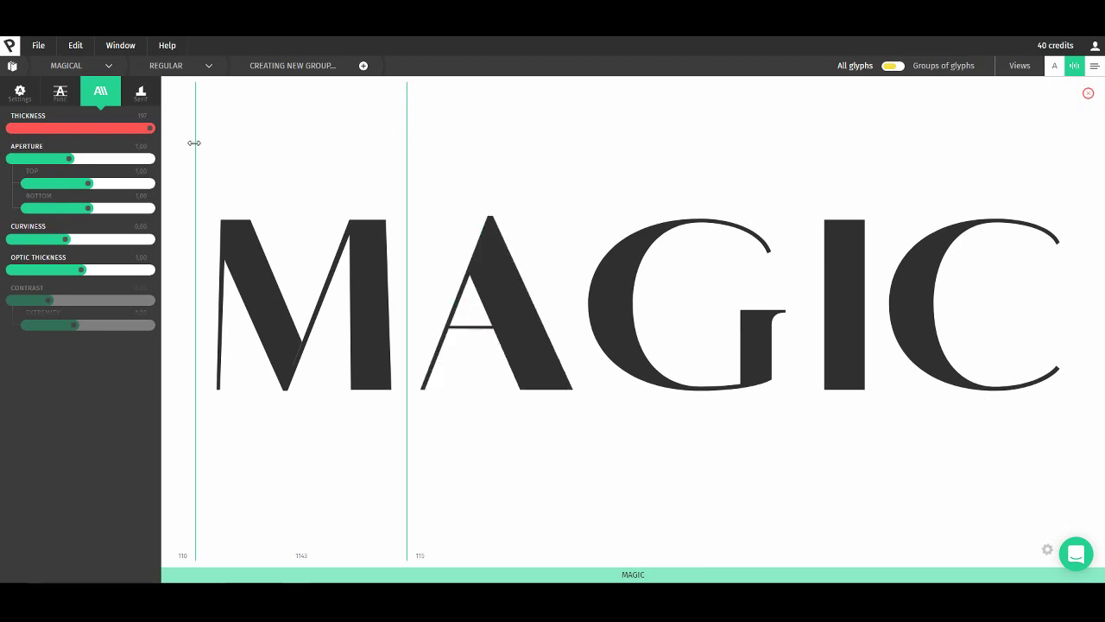
left_click_drag(194, 142, 206, 148)
left_click_drag(399, 147, 403, 174)
left_click(474, 246)
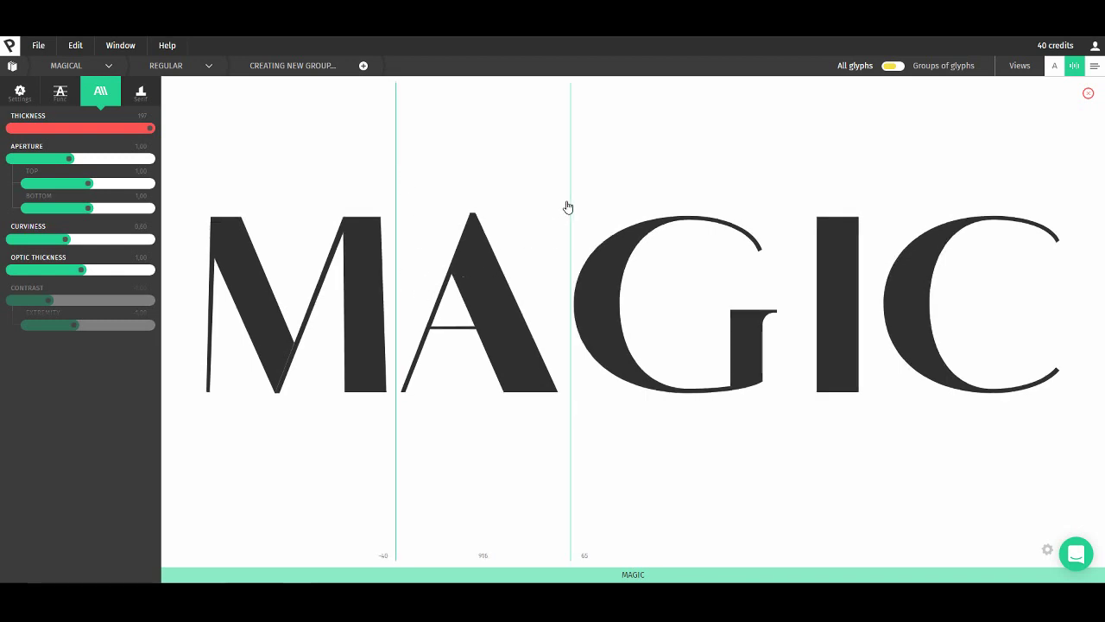
left_click_drag(571, 197, 565, 198)
Tighten the spacing after the G and after the I in MAGIC, leaving the G selected
left_click(641, 243)
mouse_move(789, 200)
left_mouse_down()
mouse_move(780, 209)
mouse_move(796, 218)
left_mouse_up()
left_click(834, 242)
left_click_drag(876, 217, 859, 222)
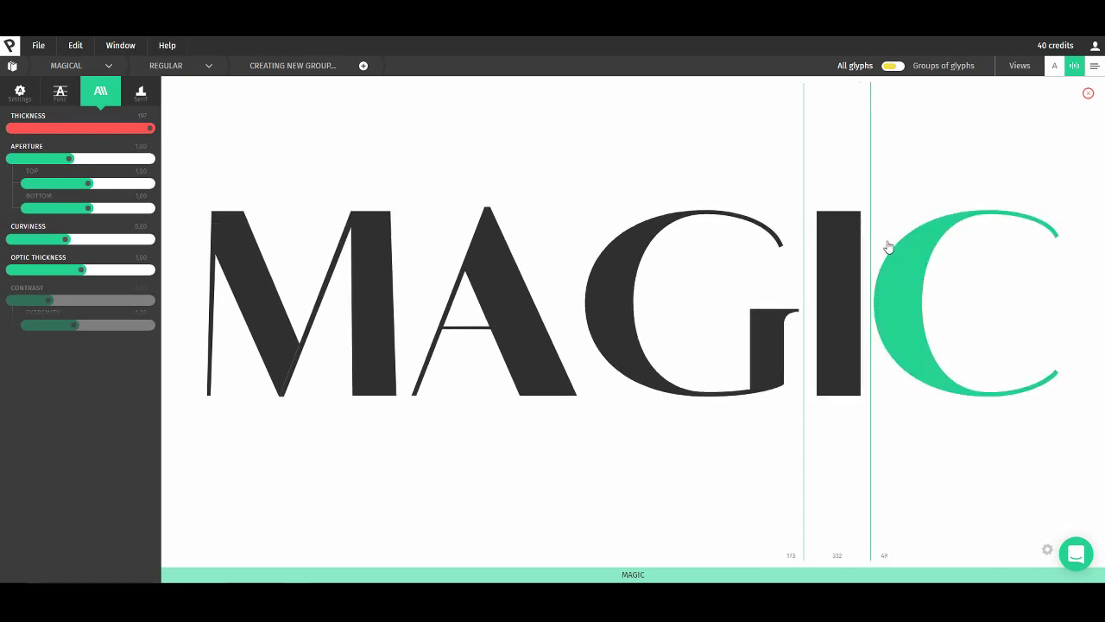
left_click(666, 168)
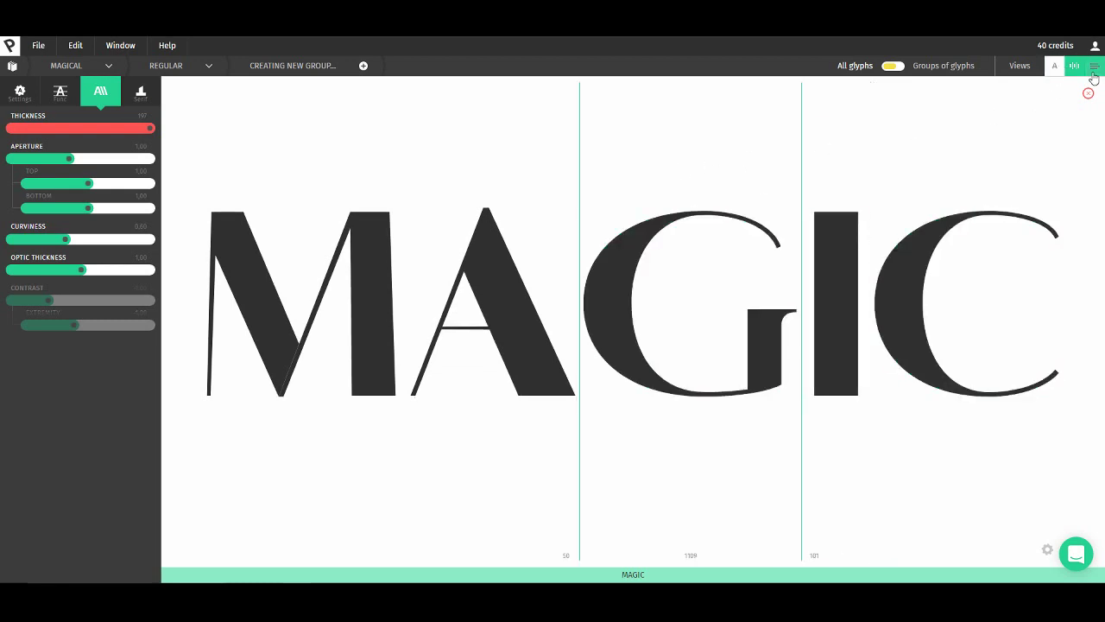
Show the glyph view again and shrink the word preview to give the A glyph most of the workspace
left_click(1050, 69)
left_click_drag(655, 300, 748, 374)
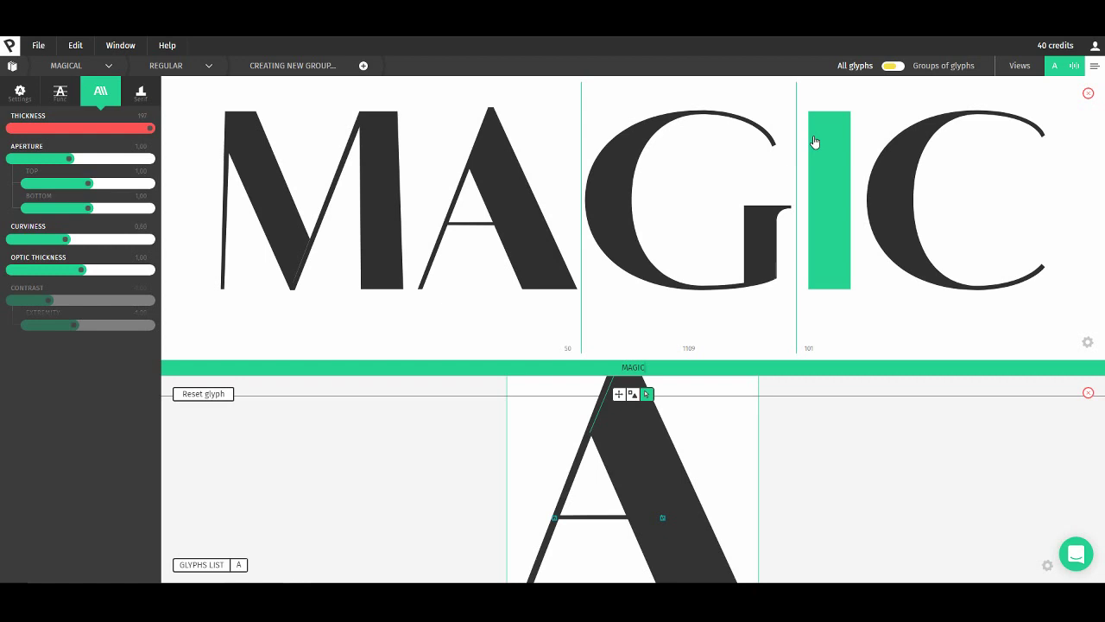
left_click_drag(688, 375, 696, 184)
Examine the A's complete outline and nodes, from the apex to the baseline
scroll(576, 399, "up", 3)
scroll(531, 385, "down", 3)
key("space")
left_click_drag(436, 418, 475, 333)
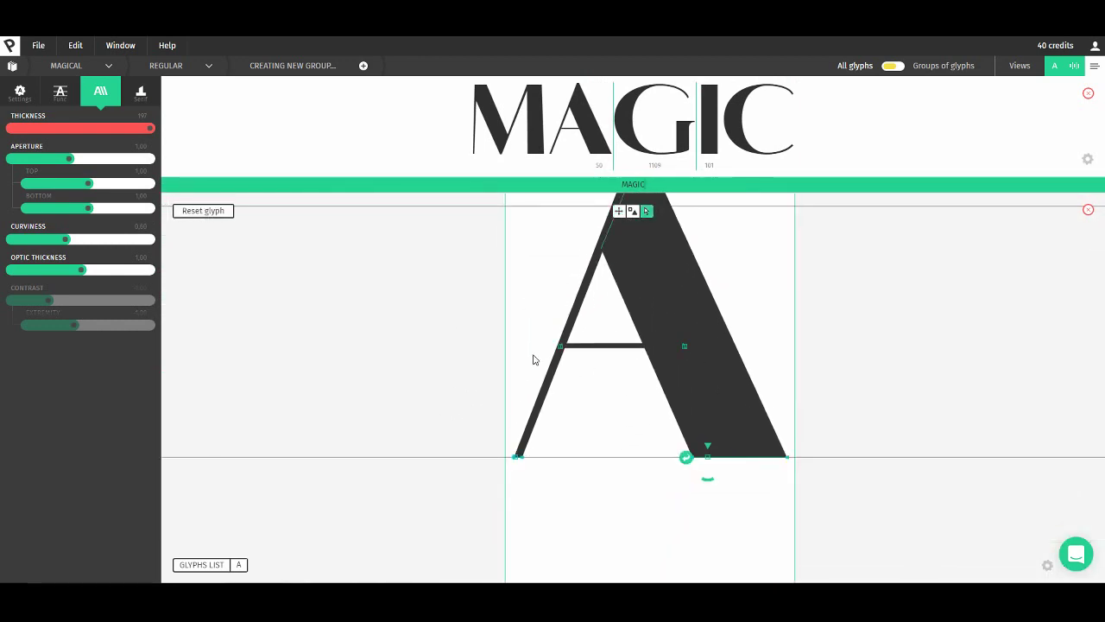
key("space")
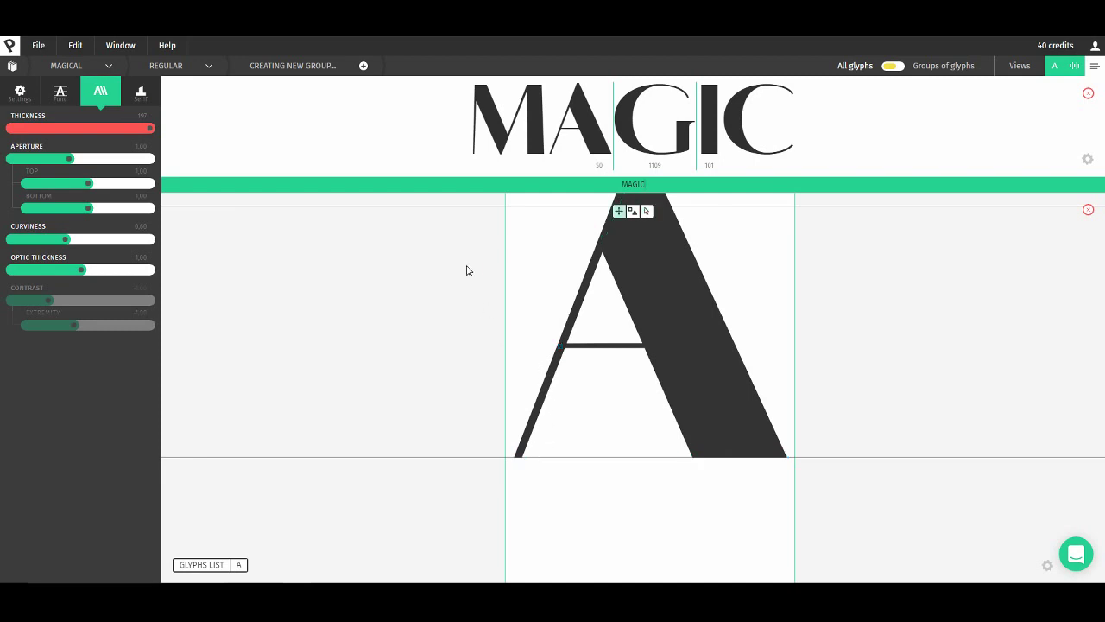
left_click_drag(432, 247, 437, 328)
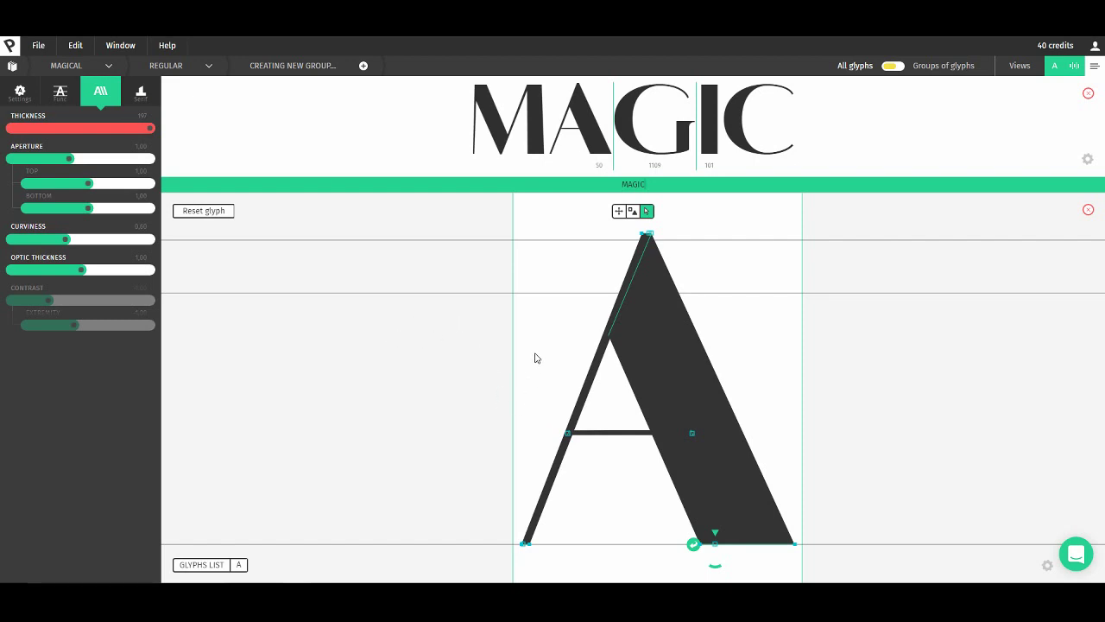
key("space")
left_click_drag(492, 334, 446, 339)
scroll(477, 361, "down", 2)
key("space")
key("space")
key("space")
key("space")
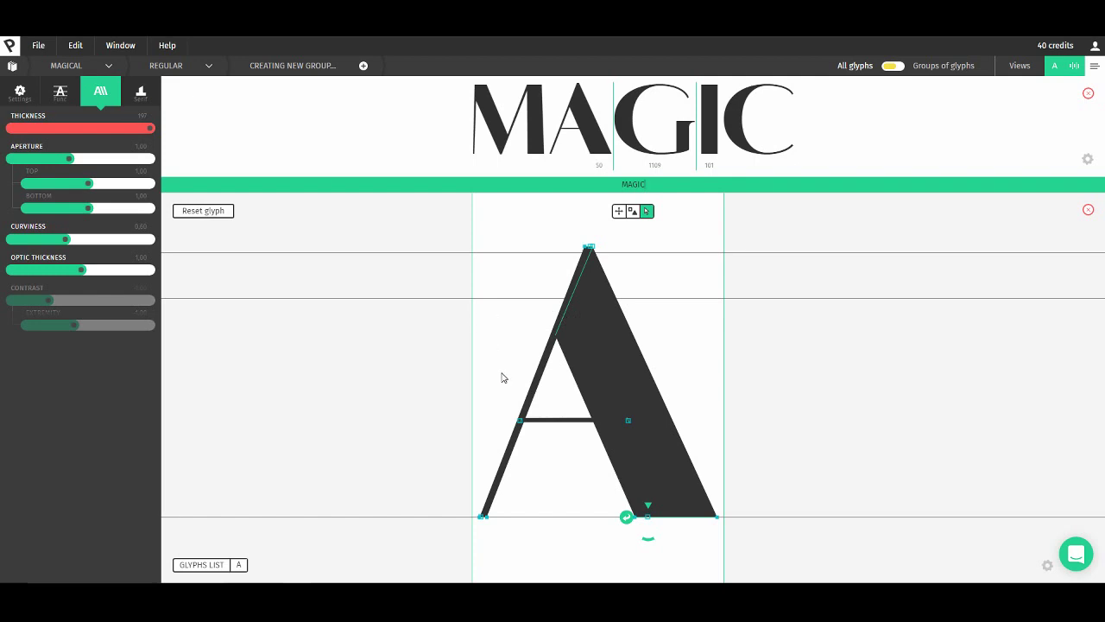
Move the crossbar's end node inside the A's thick diagonal slightly to the left, towards the counter
scroll(503, 373, "up", 3)
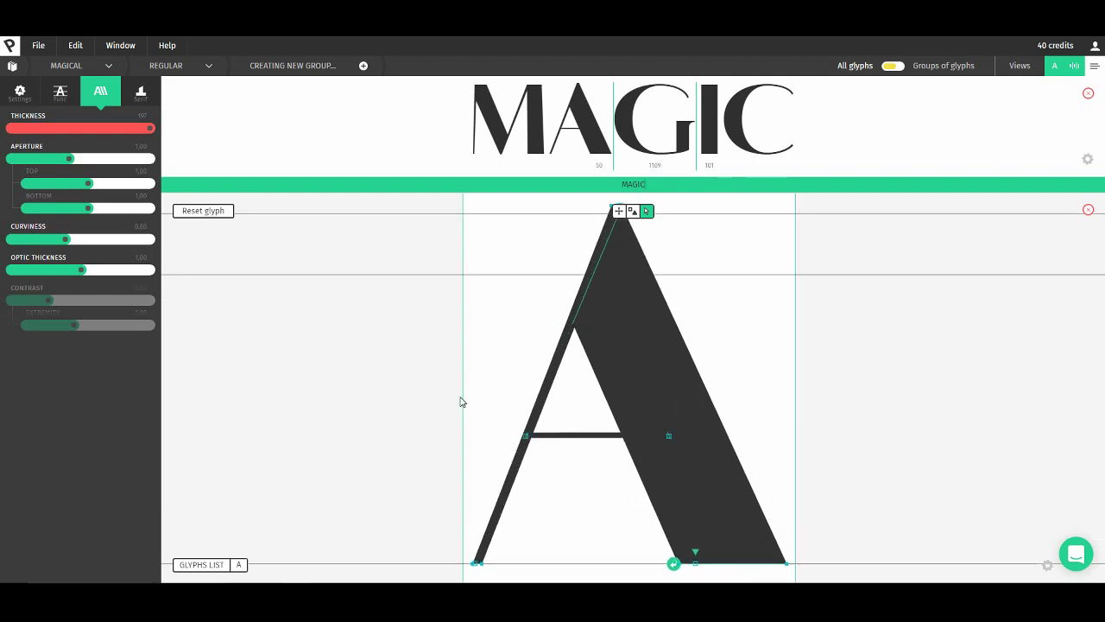
mouse_move(458, 401)
left_mouse_down()
mouse_move(475, 375)
mouse_move(458, 377)
mouse_move(457, 403)
left_mouse_up()
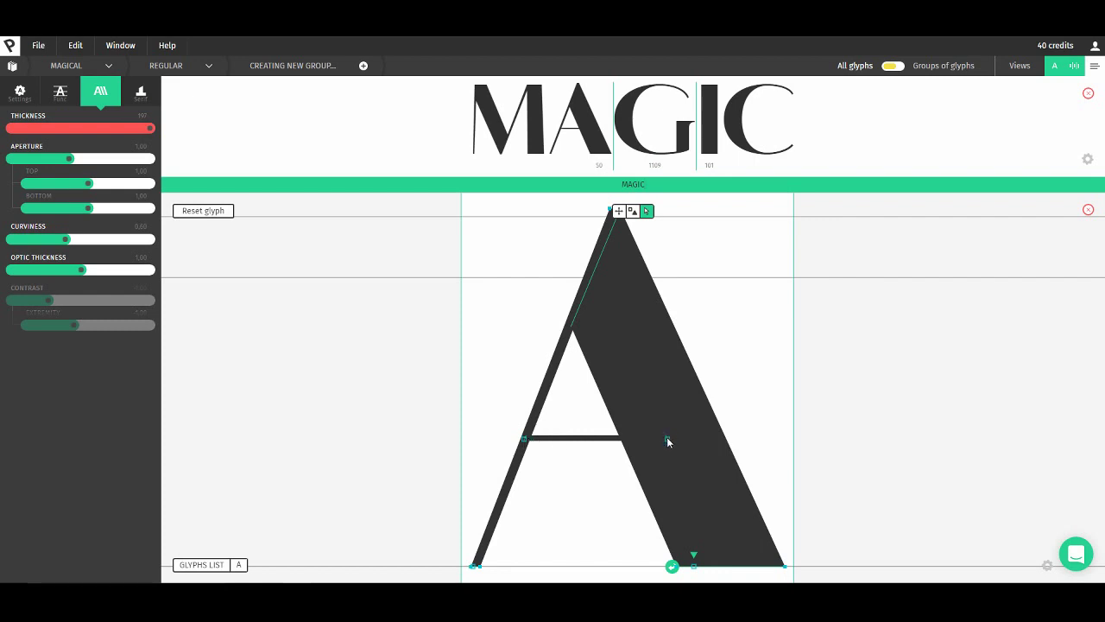
mouse_move(667, 441)
left_mouse_down()
mouse_move(648, 398)
mouse_move(620, 399)
mouse_move(631, 424)
mouse_move(654, 424)
mouse_move(622, 371)
mouse_move(611, 322)
mouse_move(618, 407)
mouse_move(619, 380)
mouse_move(592, 437)
mouse_move(666, 439)
left_mouse_up()
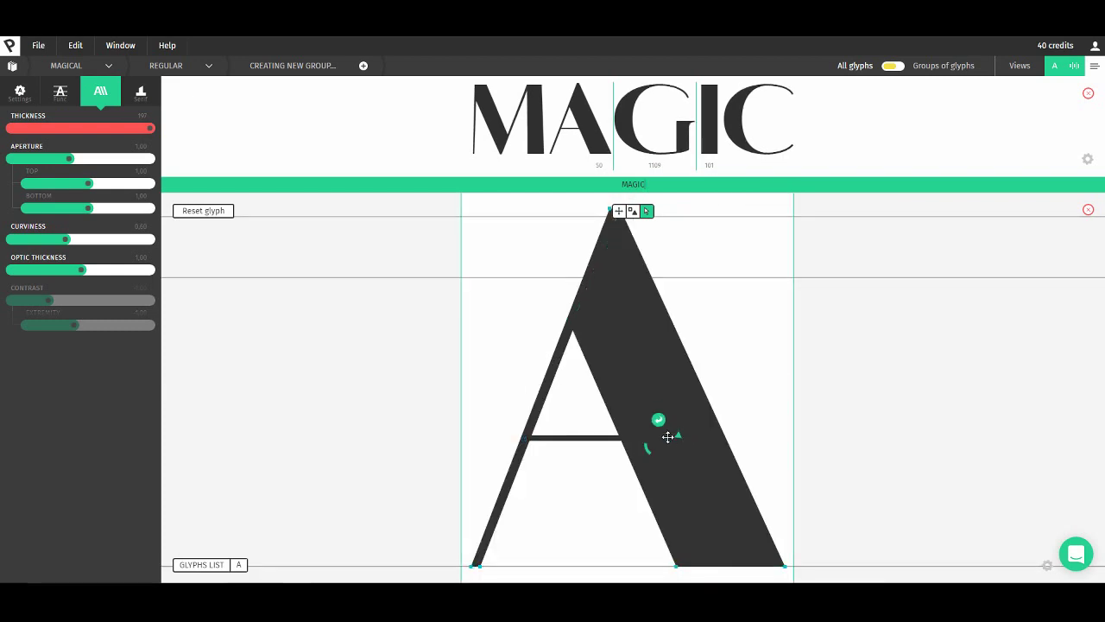
mouse_move(667, 437)
left_mouse_down()
mouse_move(625, 438)
mouse_move(717, 437)
mouse_move(642, 442)
mouse_move(654, 439)
mouse_move(651, 389)
mouse_move(647, 424)
mouse_move(636, 360)
mouse_move(649, 373)
mouse_move(652, 436)
left_mouse_up()
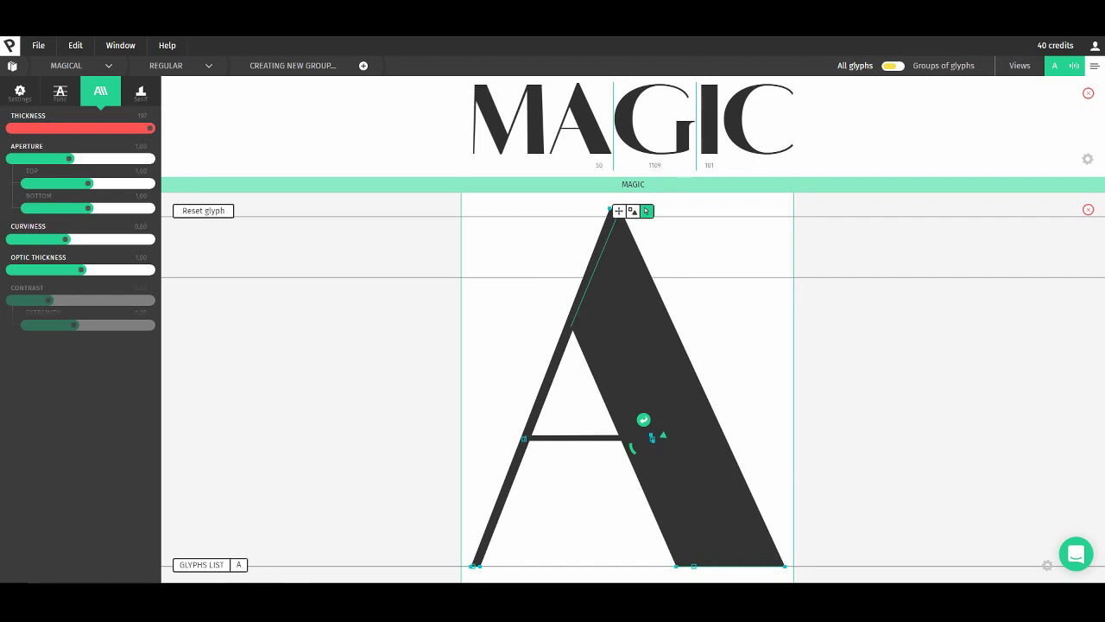
Create a new font family named Moderna from the Prototypo Grotesk template
left_click(77, 67)
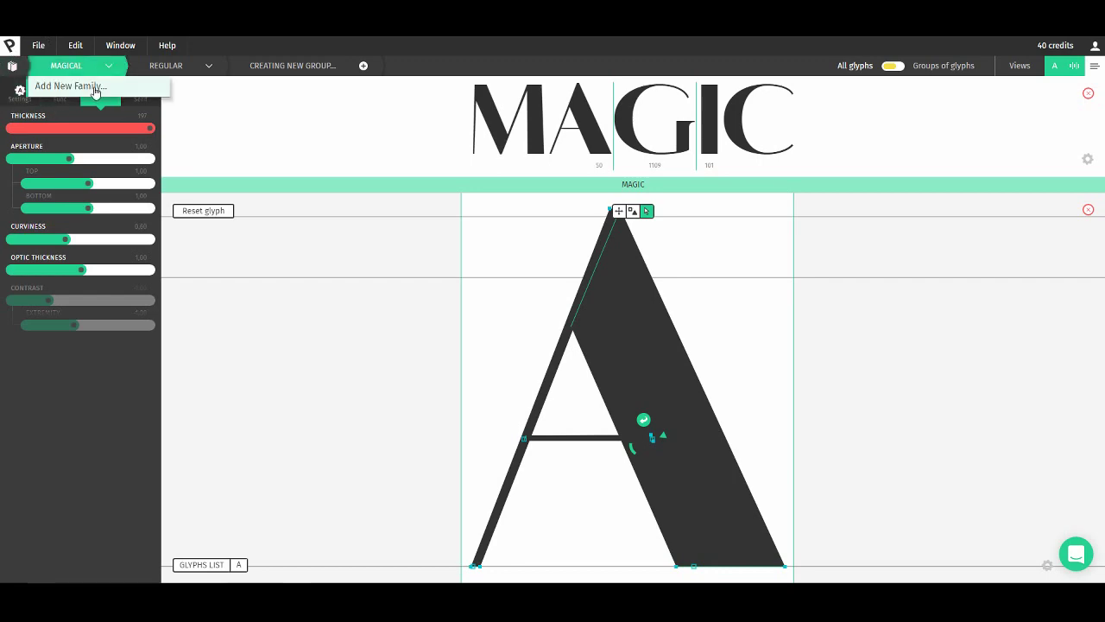
left_click(95, 86)
left_click(563, 320)
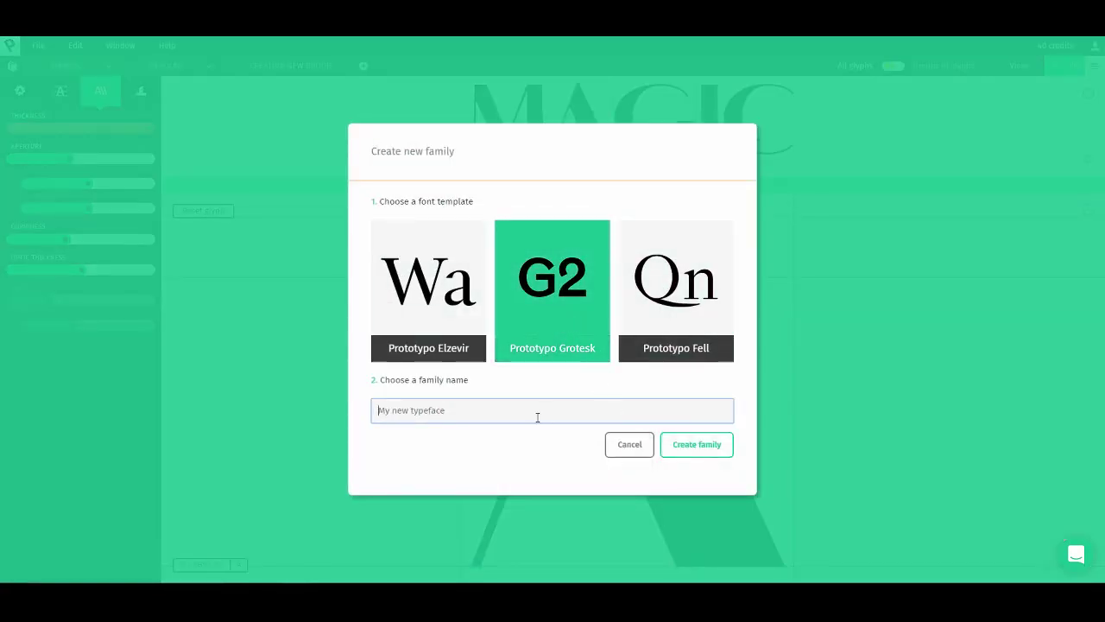
type("Moderna")
left_click(689, 454)
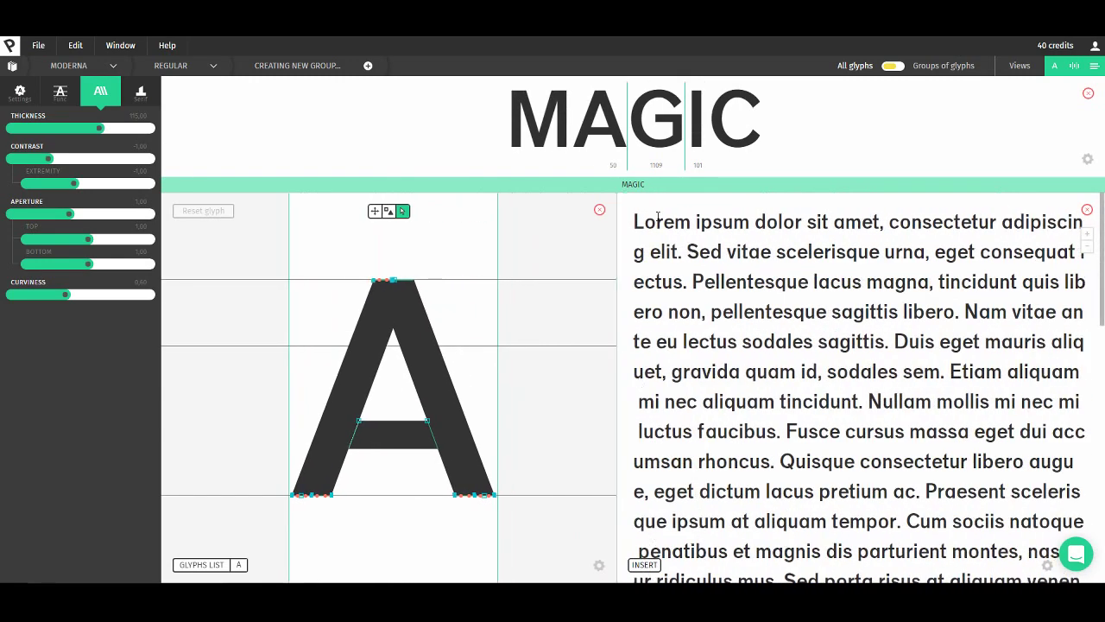
Replace the preview word with "Jack Of All Trade" and reload the application
left_click(596, 189)
type("Jack of a")
key("BackSpace")
key("BackSpace")
key("BackSpace")
key("BackSpace")
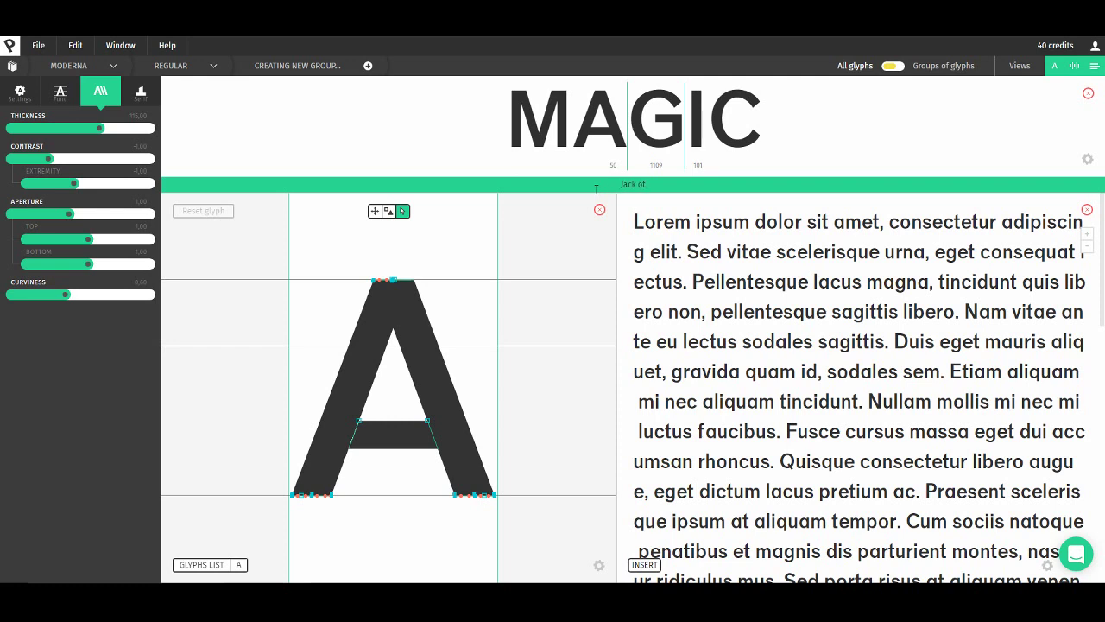
type("Of All Trades")
key("BackSpace")
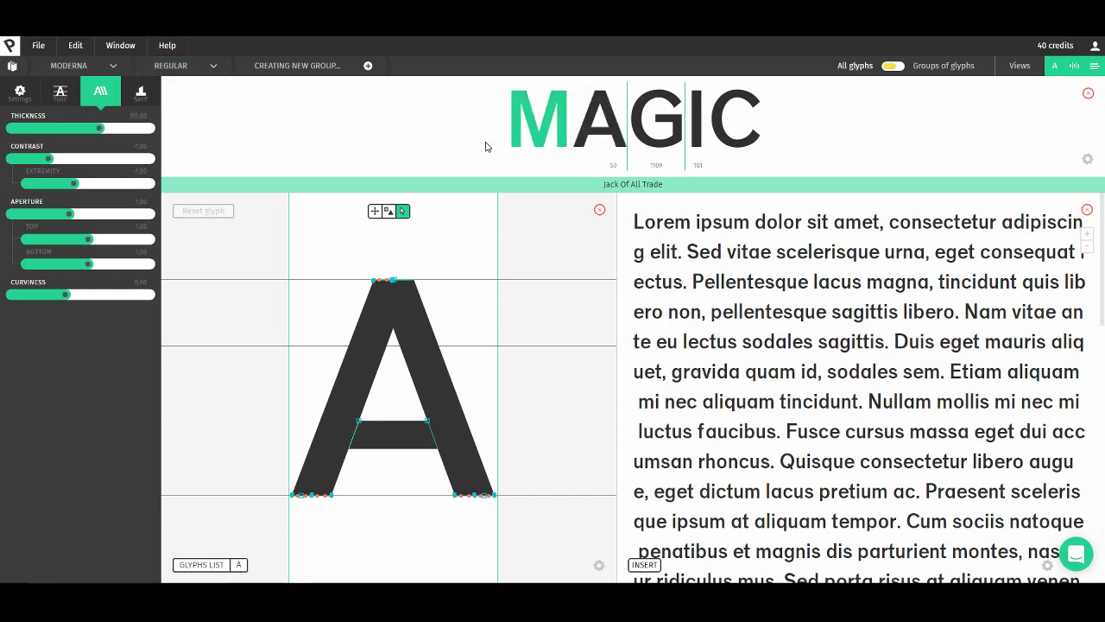
key("F5")
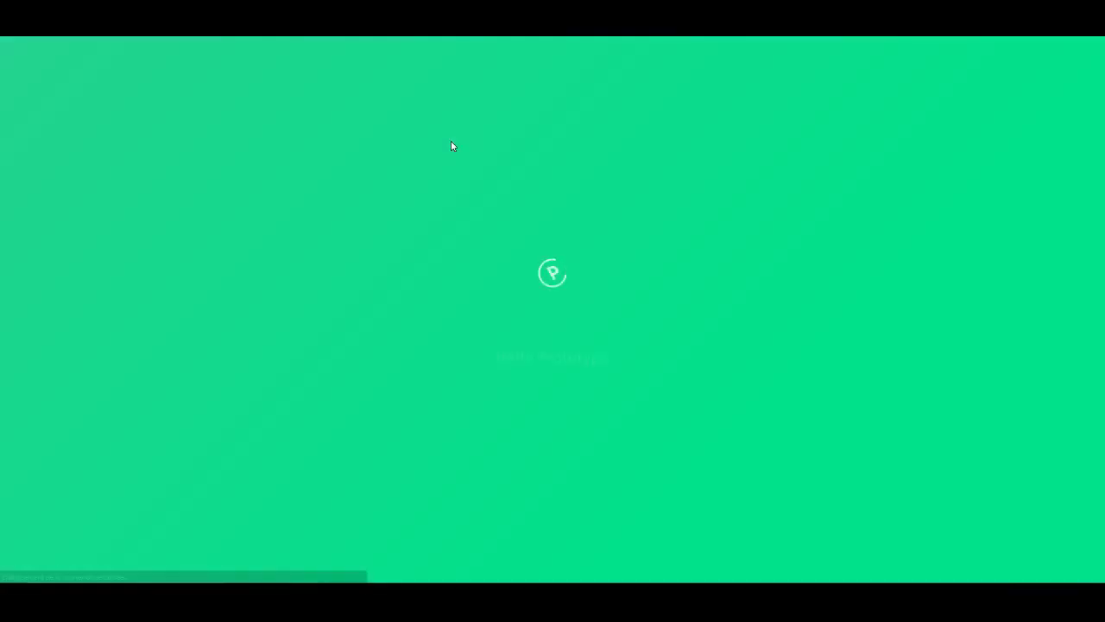